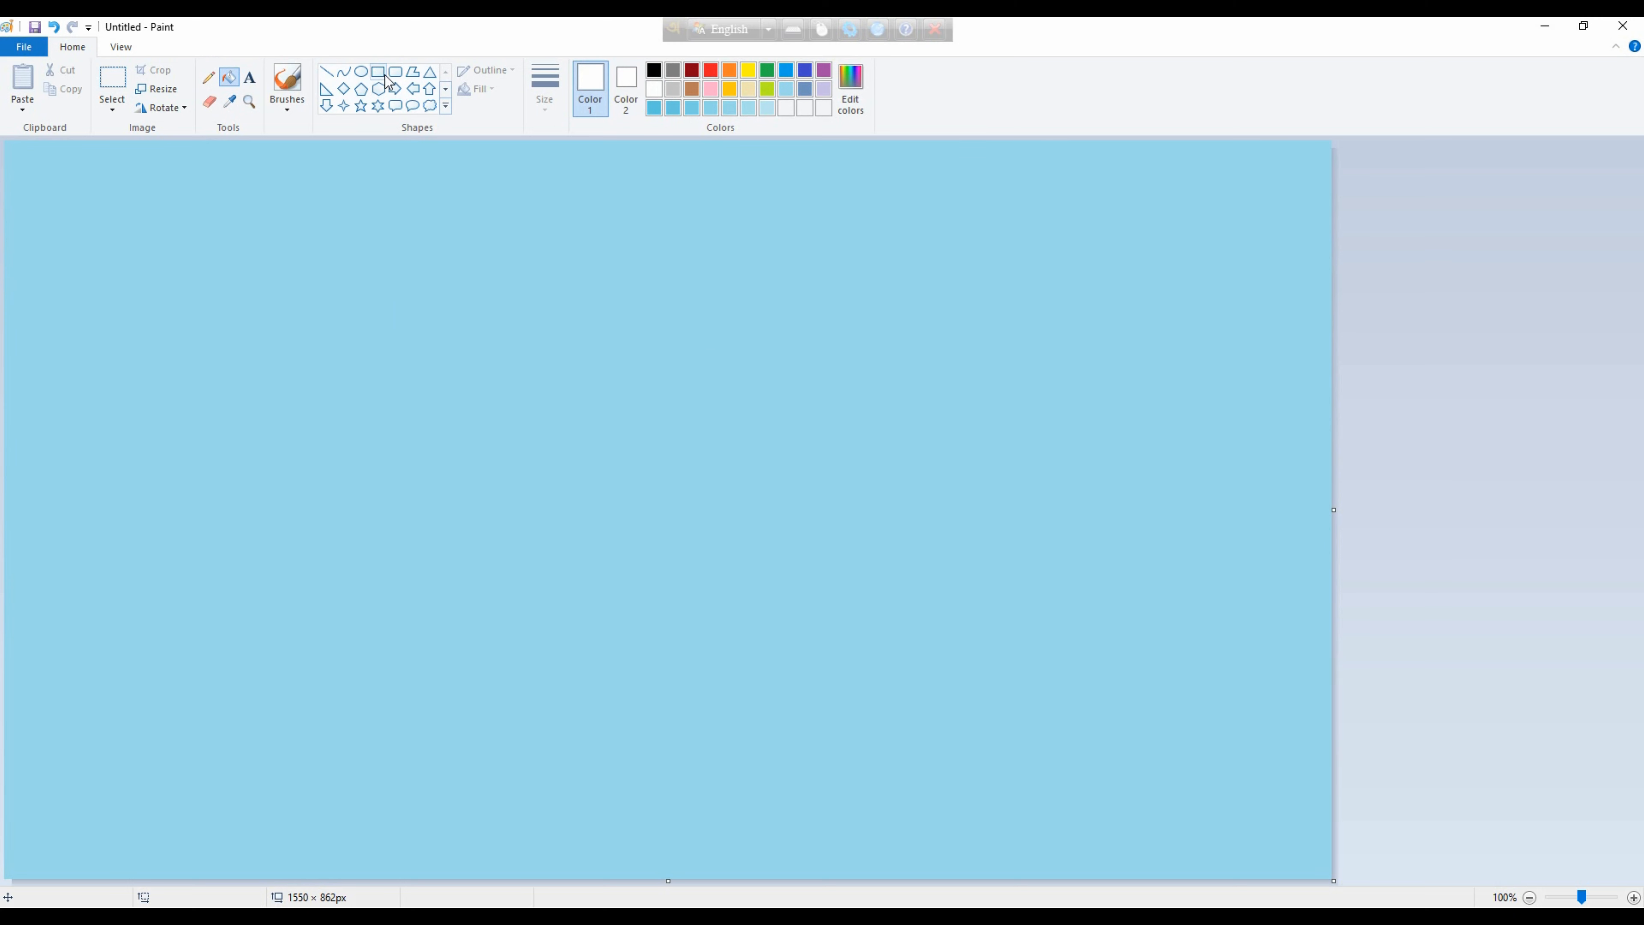
Draw a white circle about 151 × 144 px left of the canvas centre and give it a solid white fill.
{"action": "left_click", "coordinate": [362, 71]}
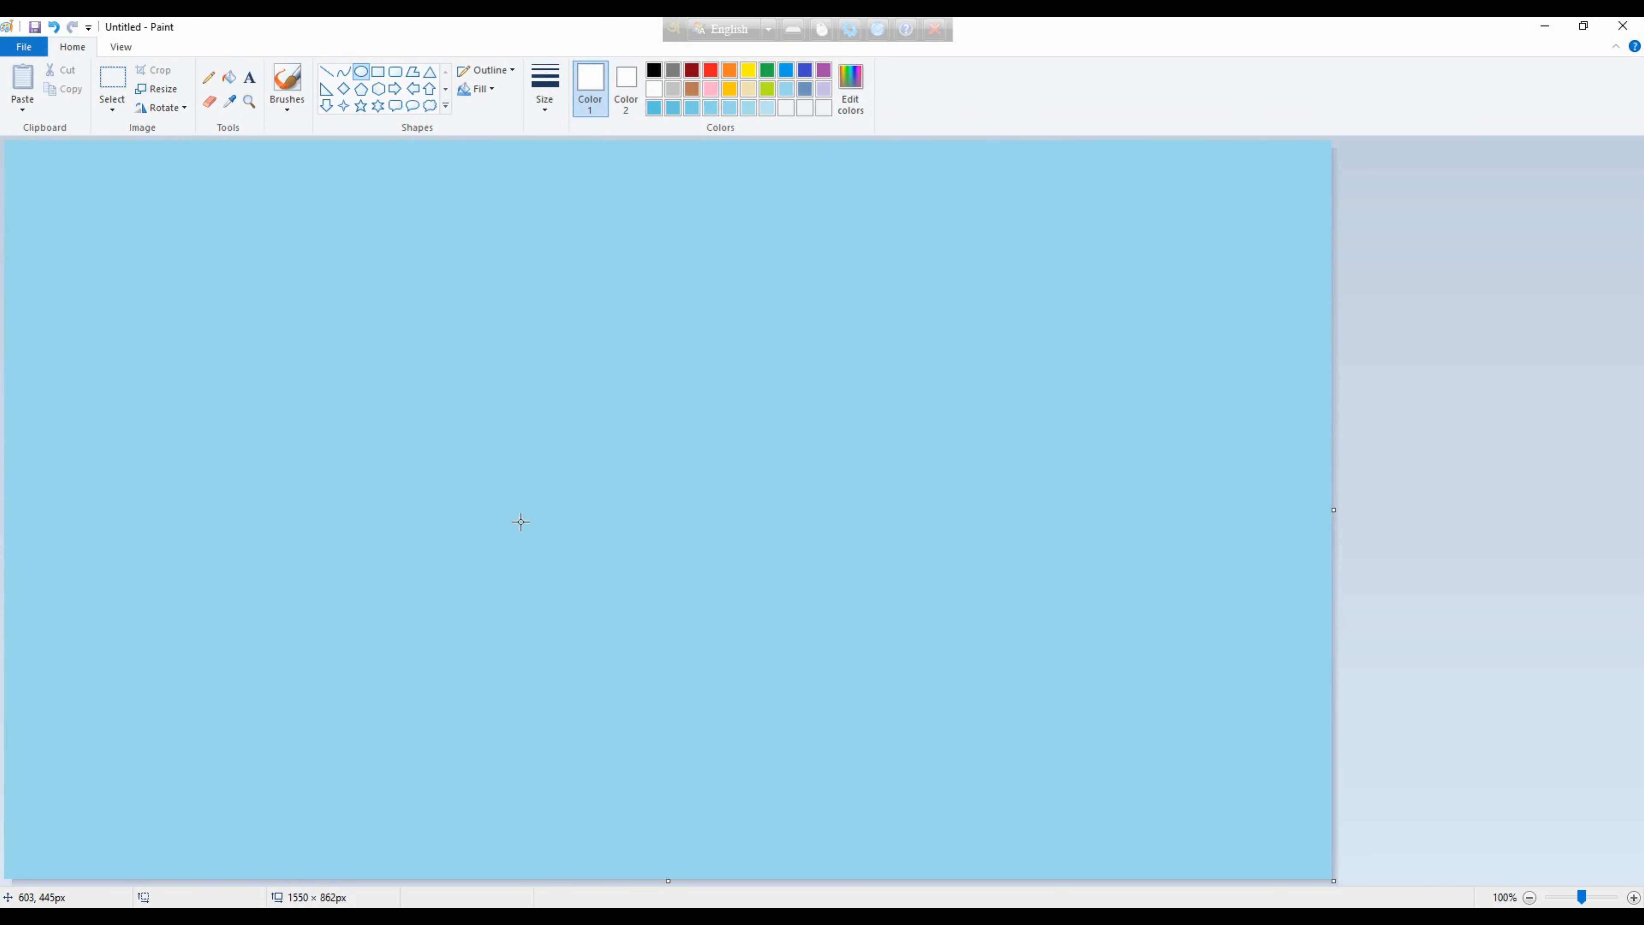
{"action": "left_click_drag", "start_coordinate": [526, 494], "coordinate": [653, 371]}
{"action": "left_click_drag", "start_coordinate": [599, 418], "coordinate": [432, 375]}
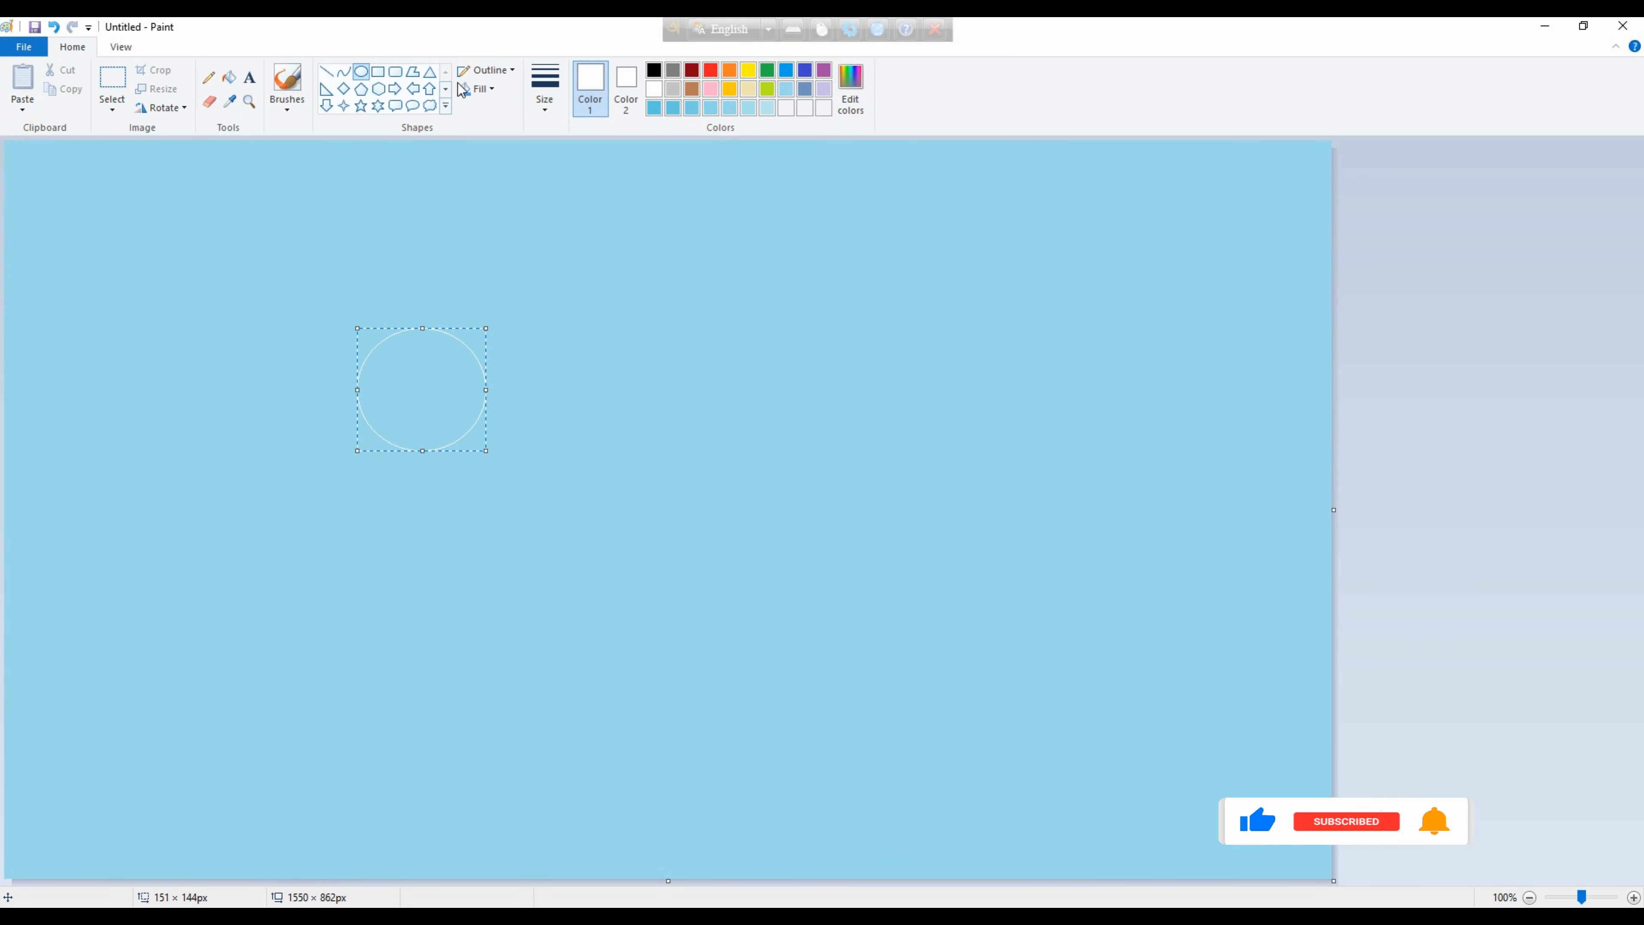
{"action": "left_click", "coordinate": [493, 88]}
{"action": "left_click", "coordinate": [498, 128]}
{"action": "left_click", "coordinate": [610, 216]}
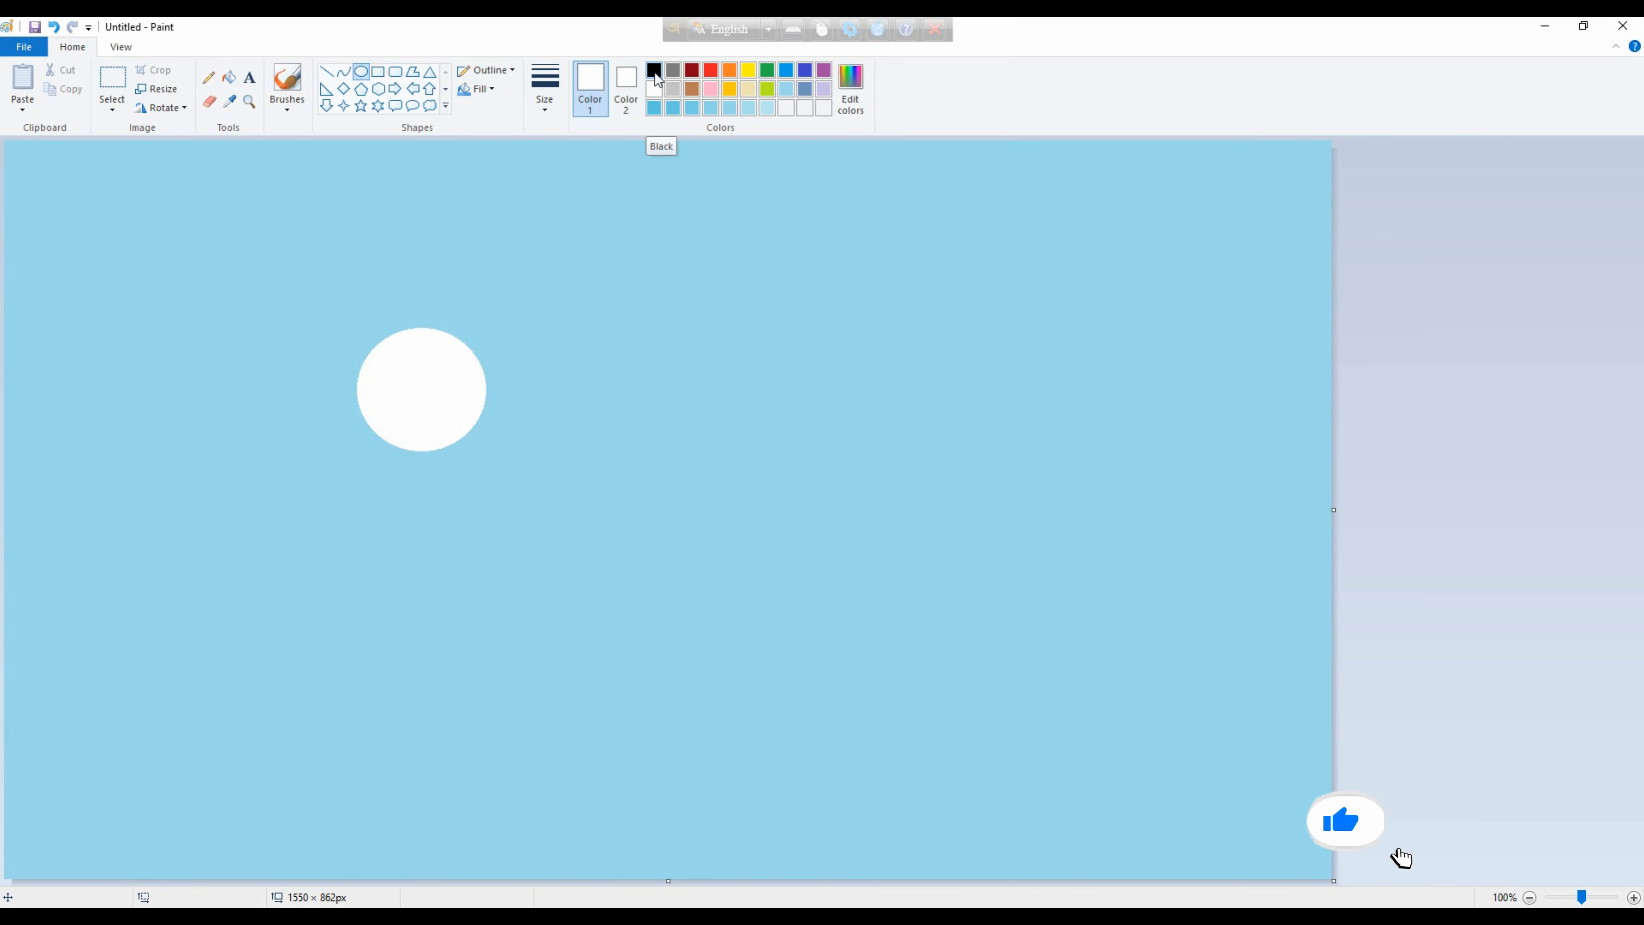
Draw a black-outlined circle with solid white fill, about 141 × 147 px, over the white circle.
{"action": "left_click", "coordinate": [654, 73]}
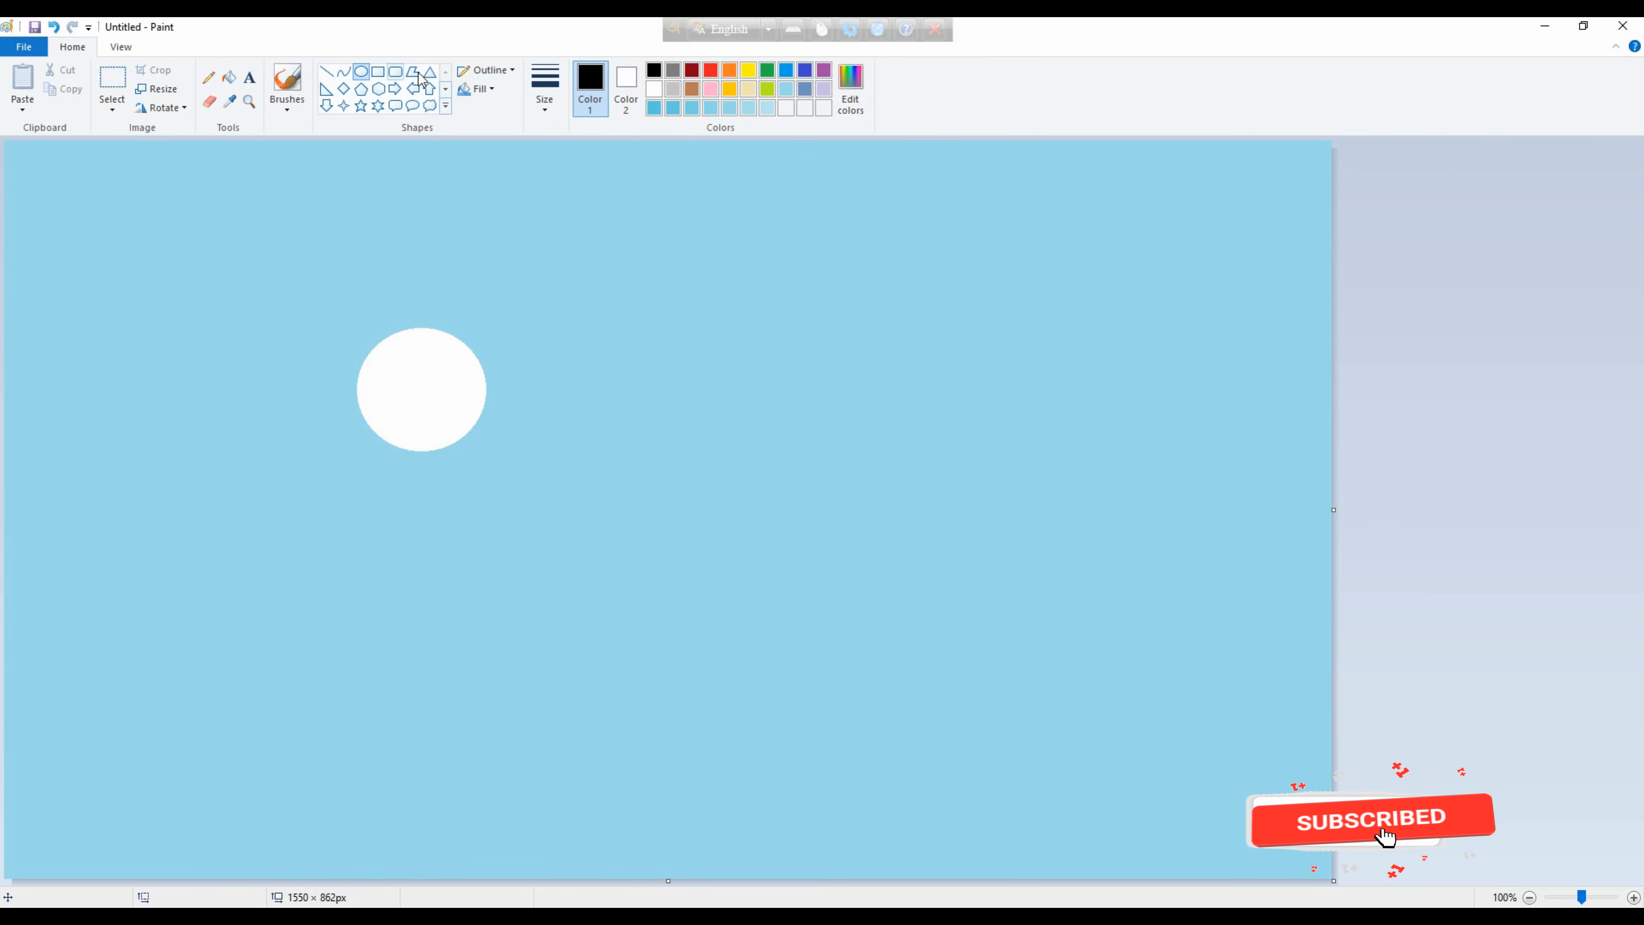
{"action": "left_click", "coordinate": [492, 89]}
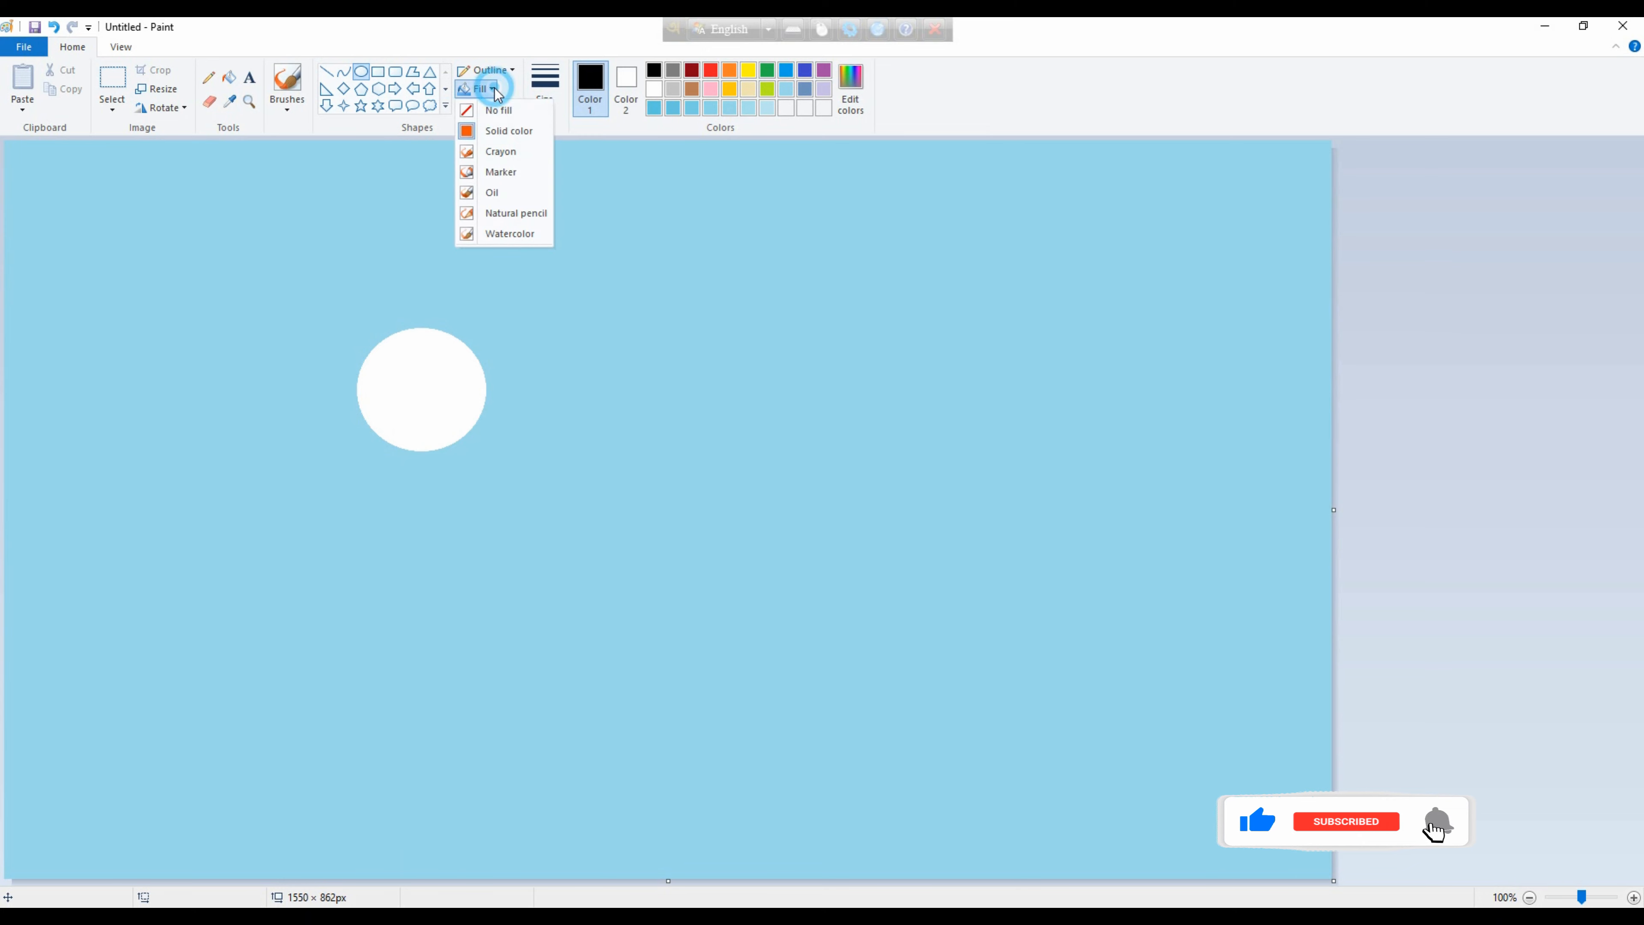
{"action": "left_click", "coordinate": [488, 128]}
{"action": "left_click_drag", "start_coordinate": [387, 441], "coordinate": [423, 370]}
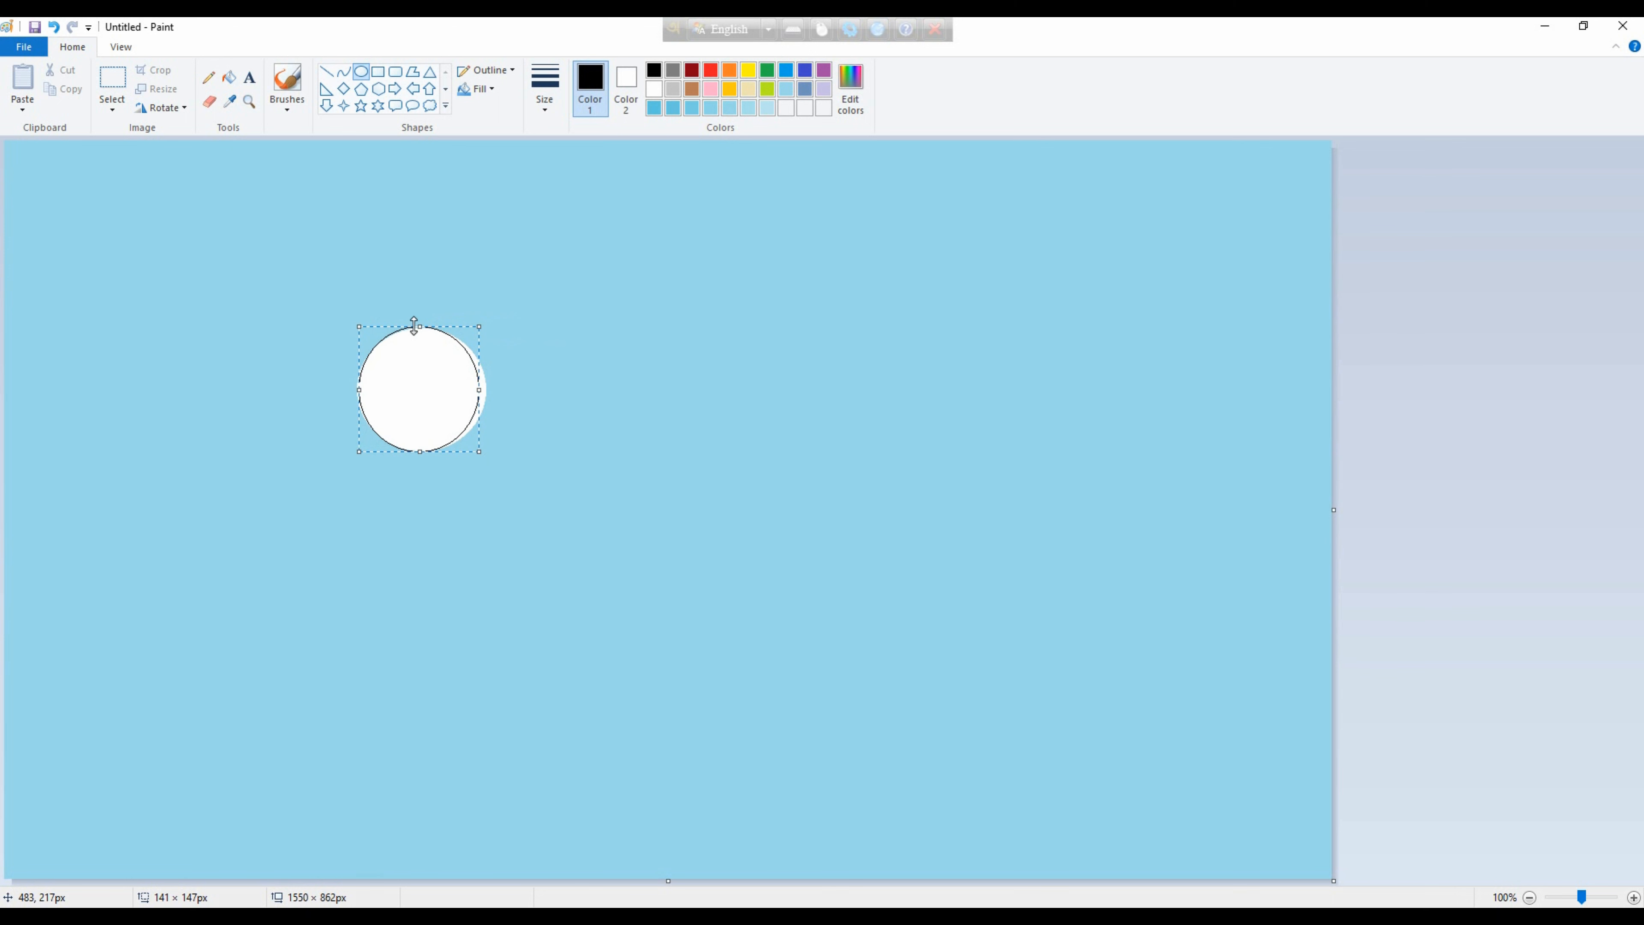
Resize the black-outlined circle to about 142 × 138 px, align it to the white circle's left edge, and thicken its outline.
{"action": "left_click_drag", "start_coordinate": [419, 326], "coordinate": [419, 328]}
{"action": "left_click_drag", "start_coordinate": [420, 452], "coordinate": [419, 449]}
{"action": "left_click_drag", "start_coordinate": [359, 329], "coordinate": [397, 378]}
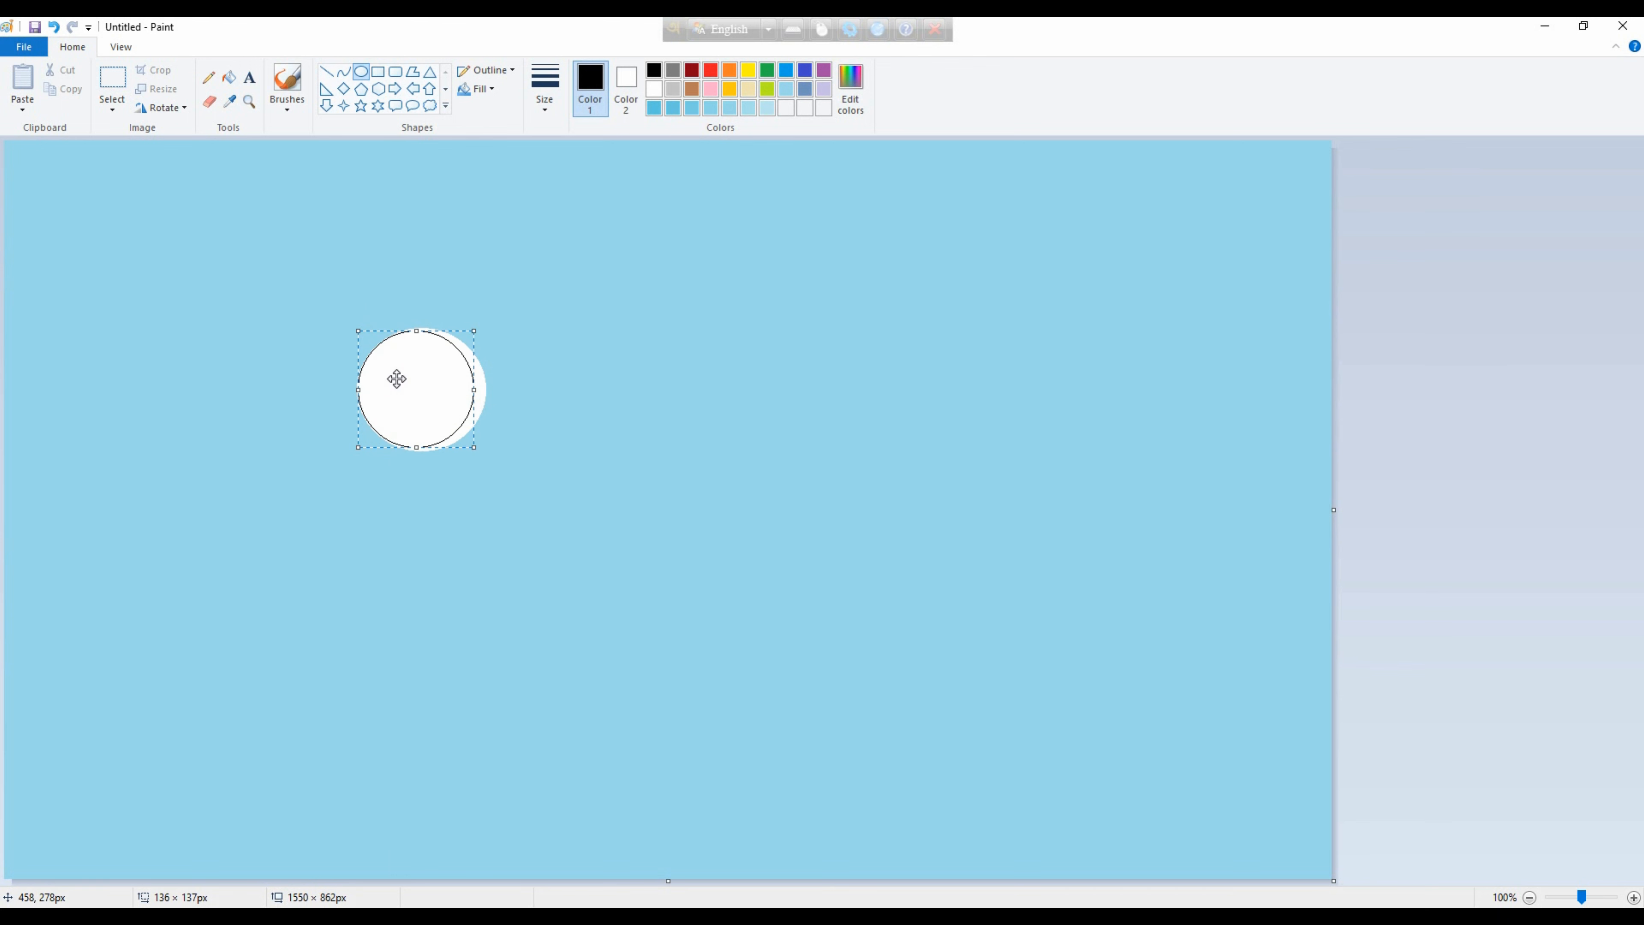
{"action": "left_click_drag", "start_coordinate": [474, 331], "coordinate": [480, 329]}
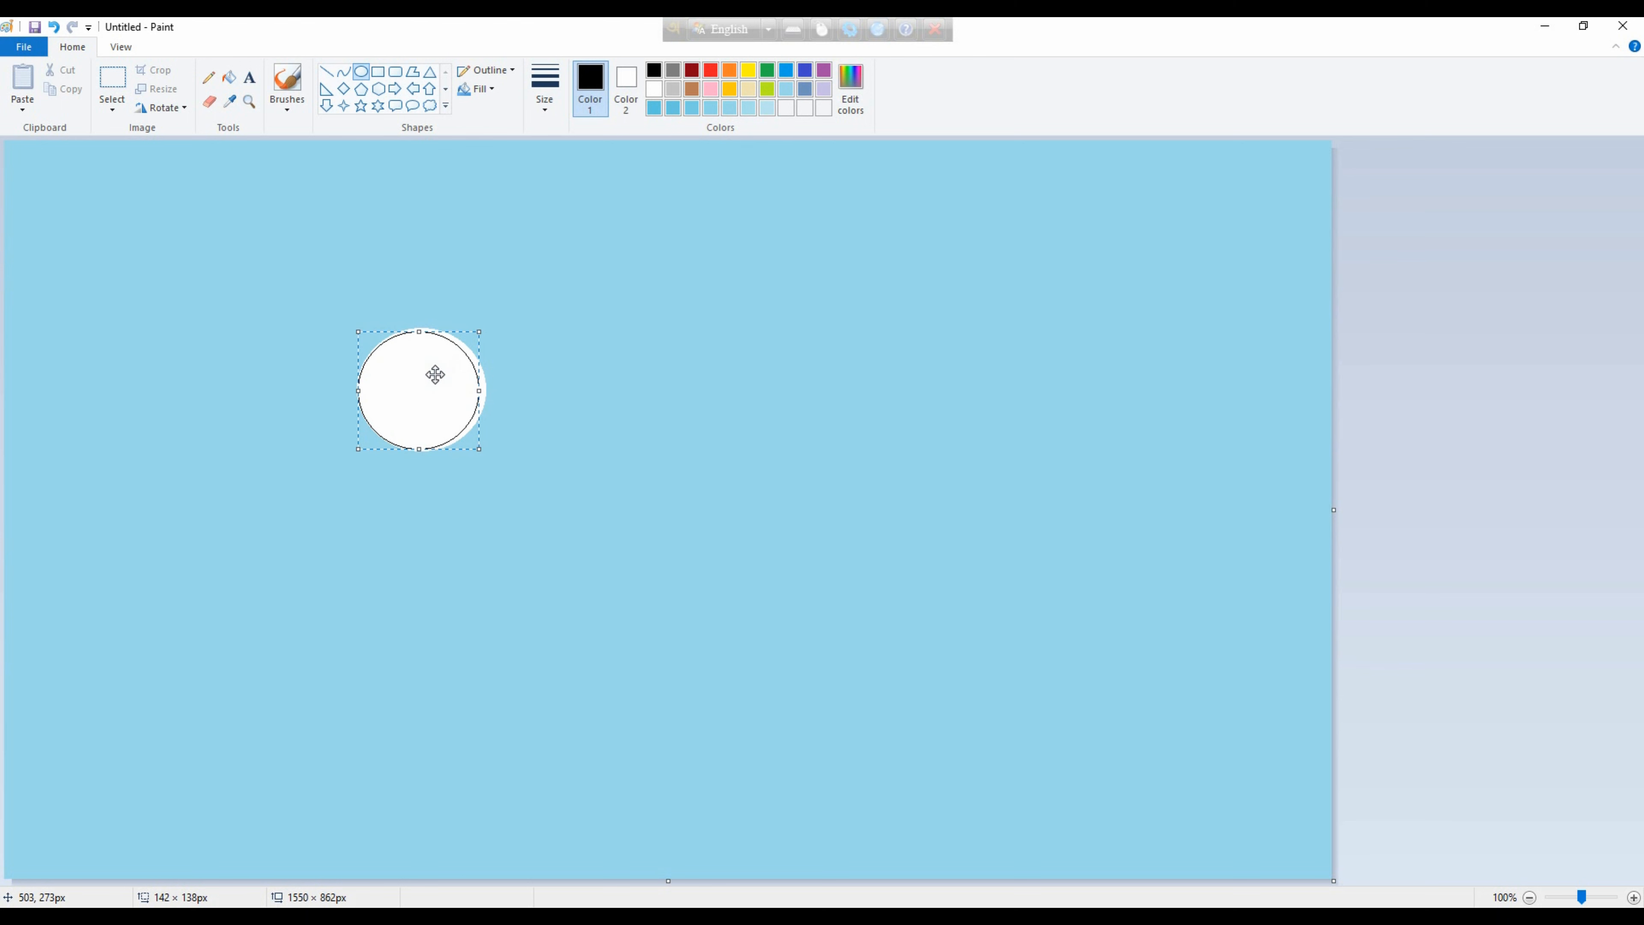
{"action": "left_click_drag", "start_coordinate": [435, 374], "coordinate": [436, 373]}
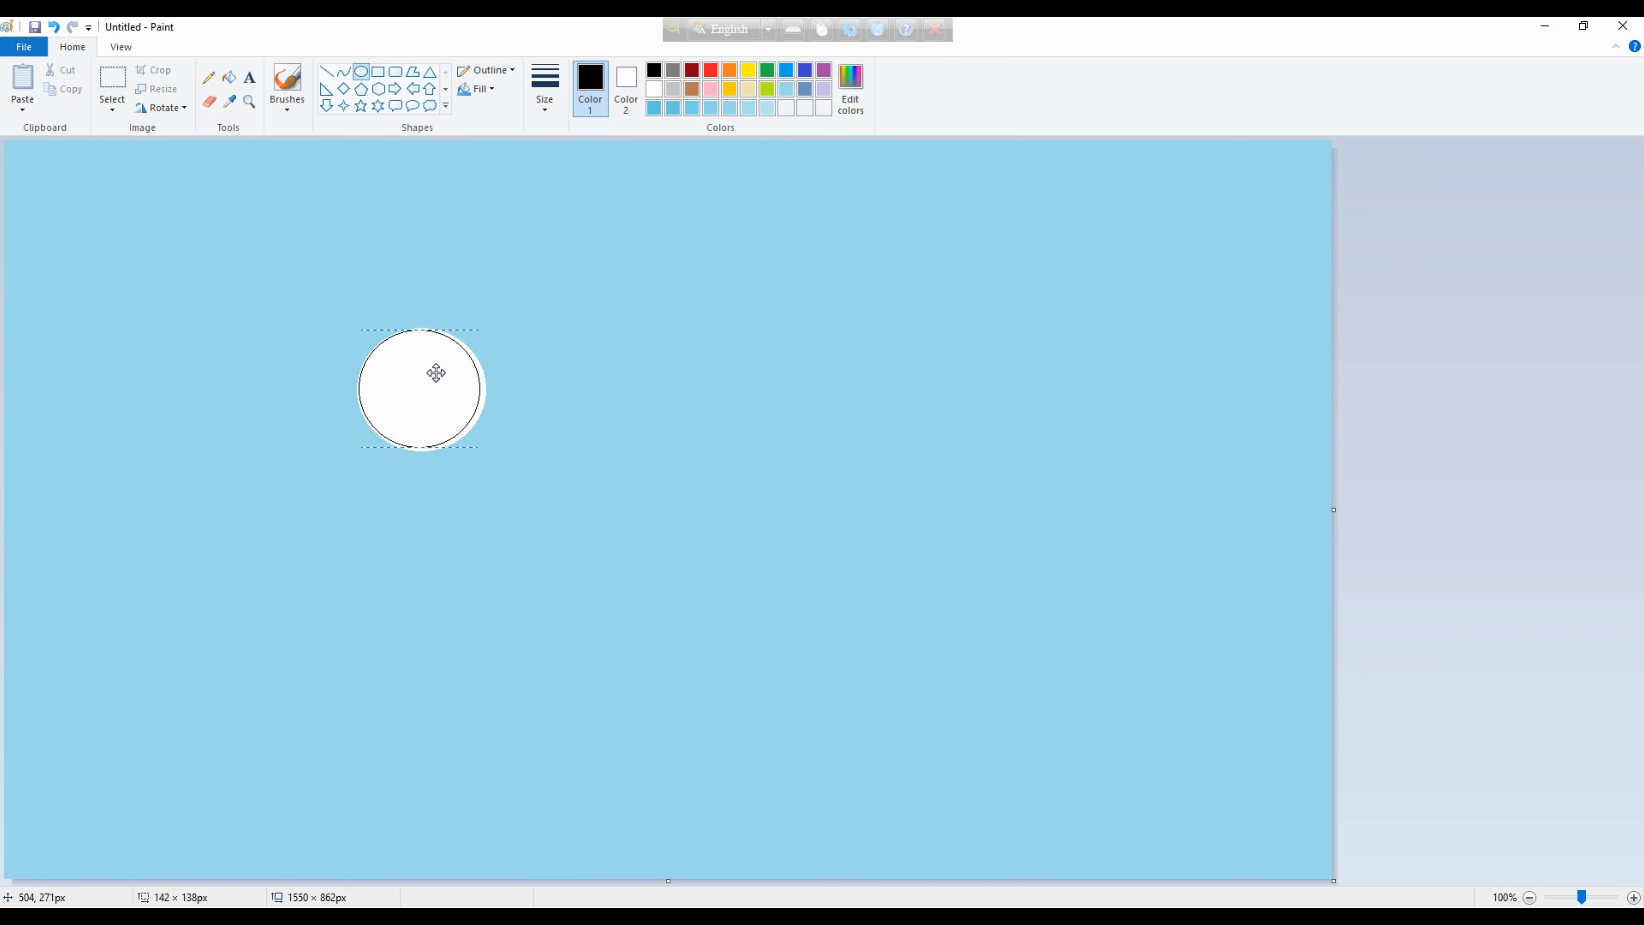
{"action": "key", "text": "Left"}
{"action": "key", "text": "Left"}
{"action": "key", "text": "Right"}
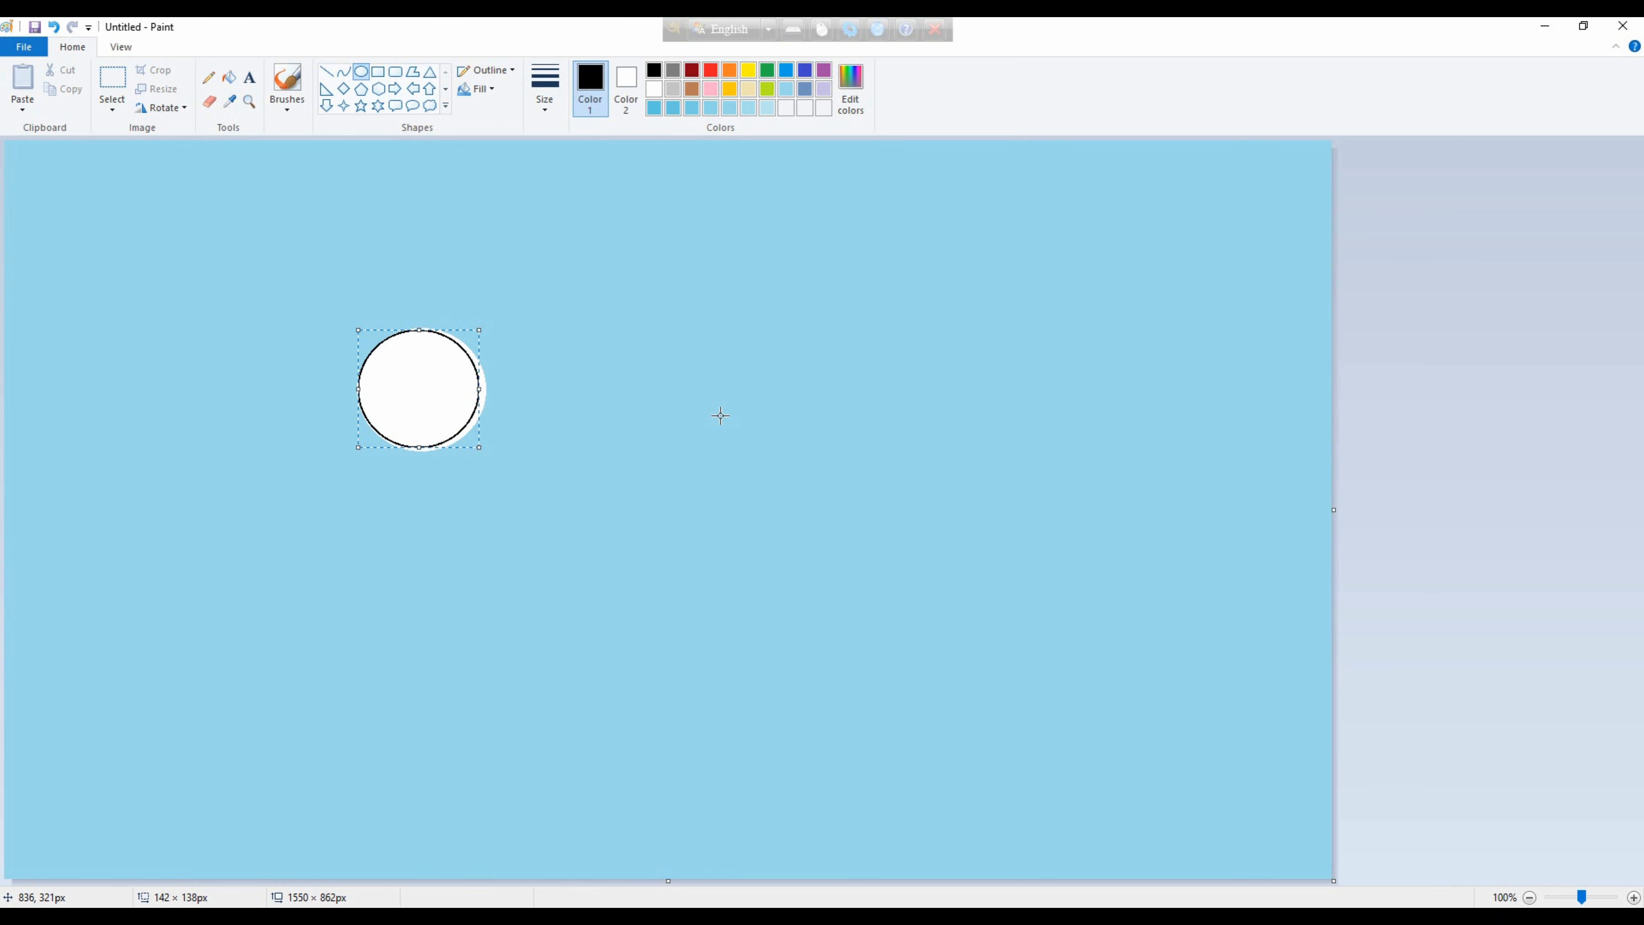
{"action": "key", "text": "ctrl+plus"}
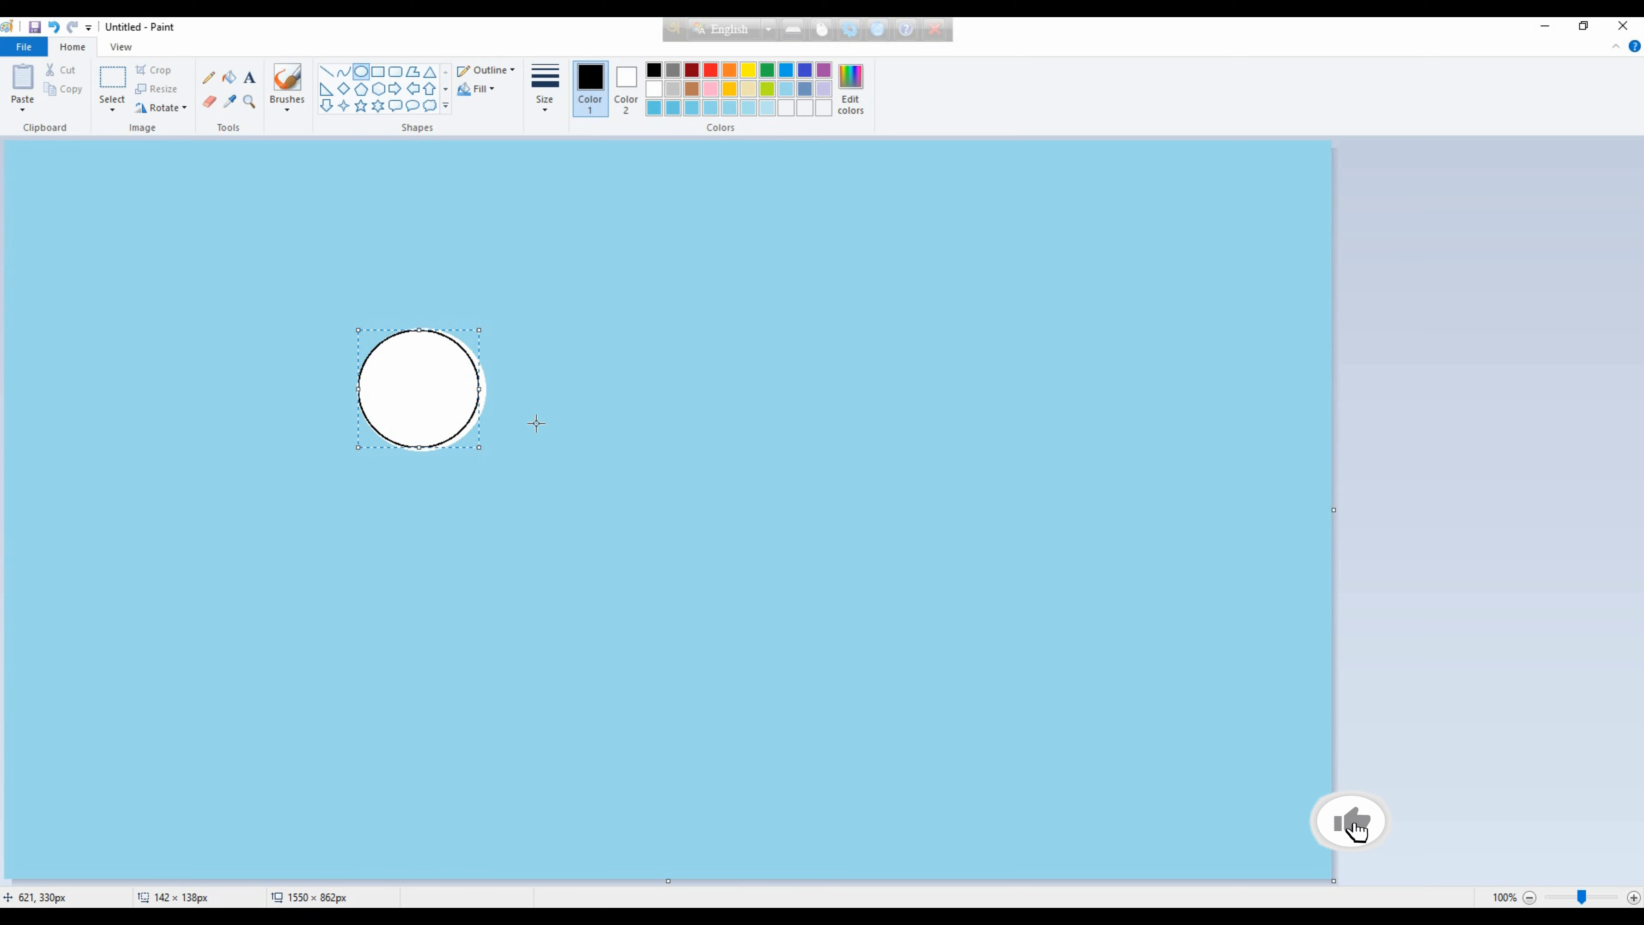
Draw a second, larger black circle around the first, sized to about 150 × 148 px along the white circle's edge.
{"action": "left_click_drag", "start_coordinate": [374, 420], "coordinate": [512, 287]}
{"action": "left_click_drag", "start_coordinate": [478, 349], "coordinate": [464, 384]}
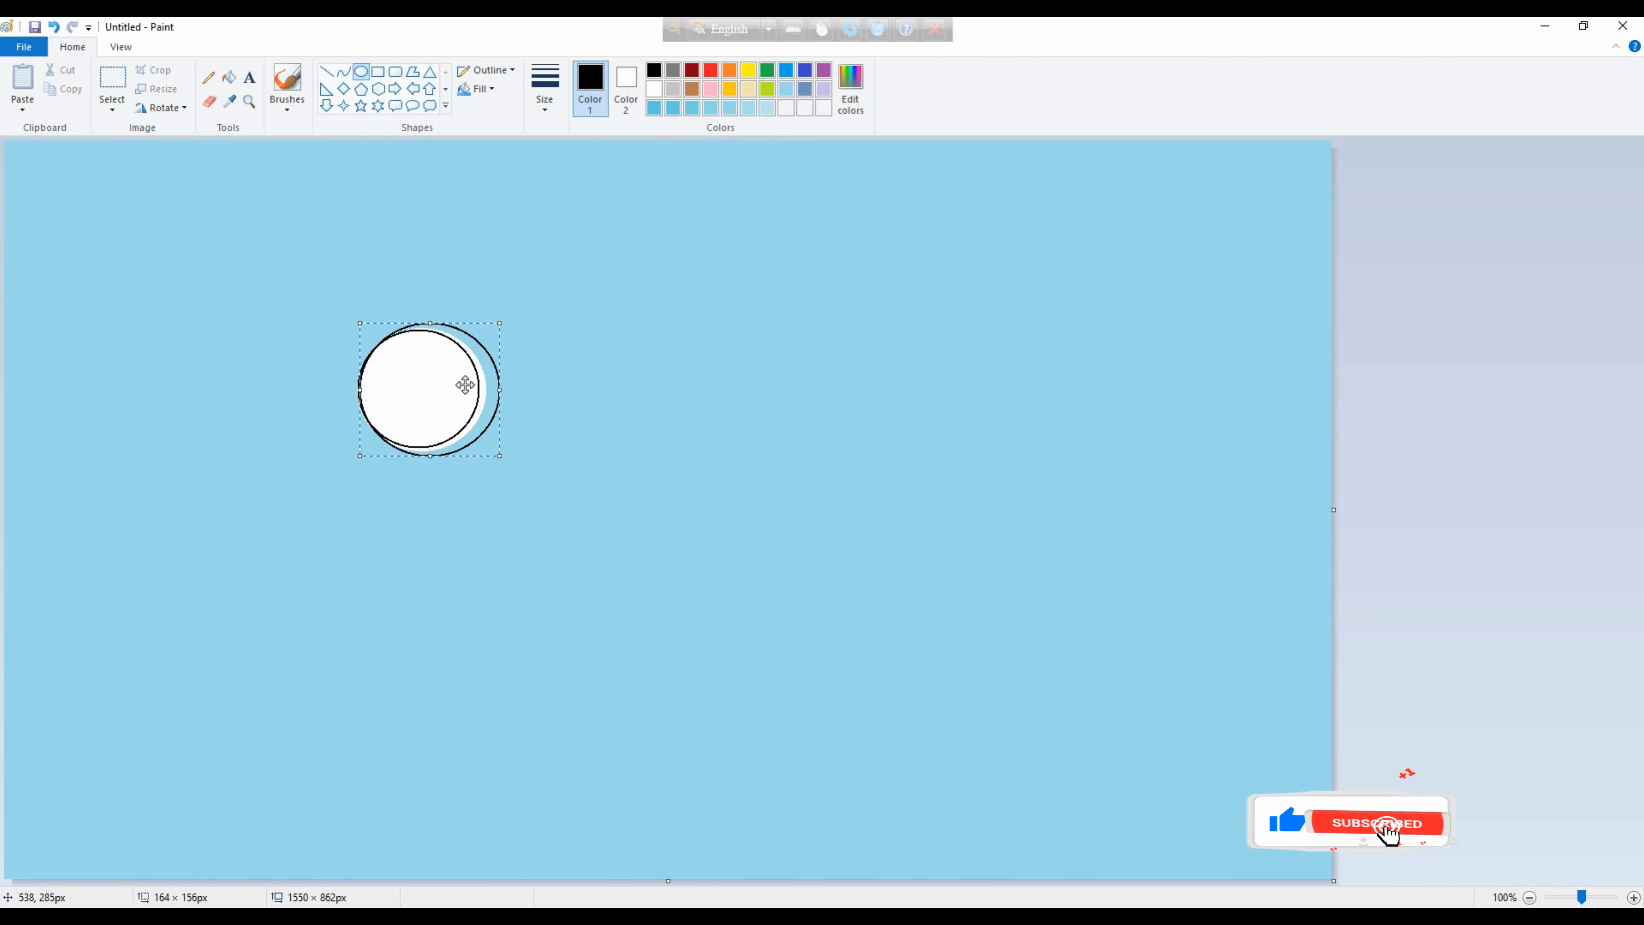
{"action": "left_click_drag", "start_coordinate": [499, 324], "coordinate": [438, 365]}
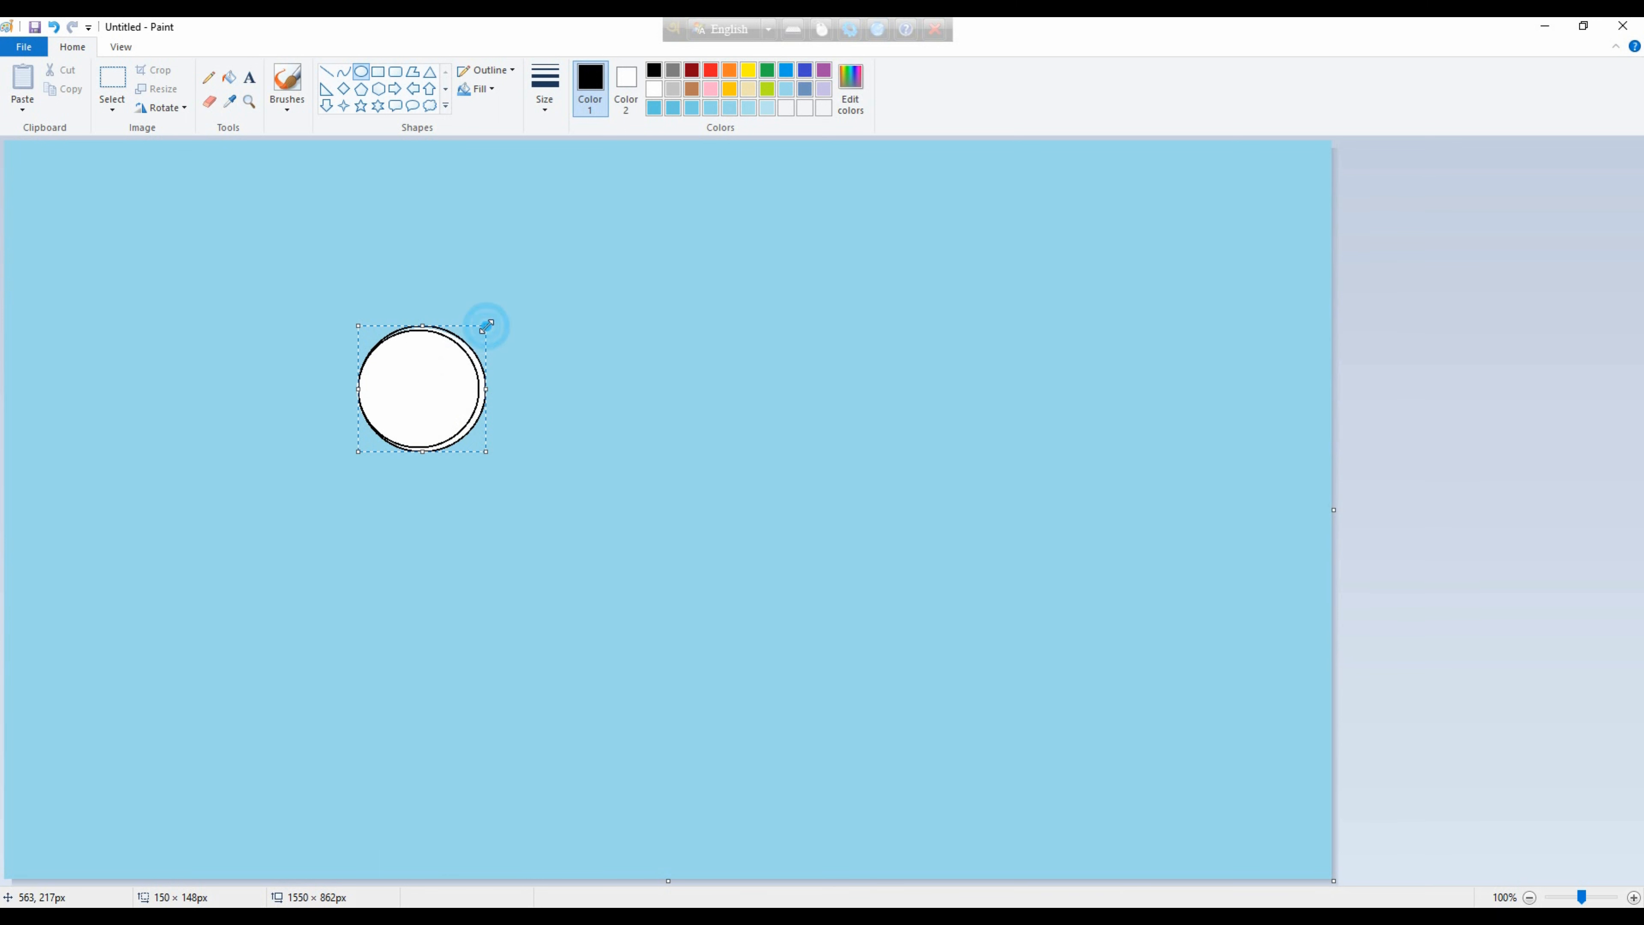
{"action": "left_click_drag", "start_coordinate": [486, 326], "coordinate": [487, 327]}
{"action": "left_click", "coordinate": [648, 355]}
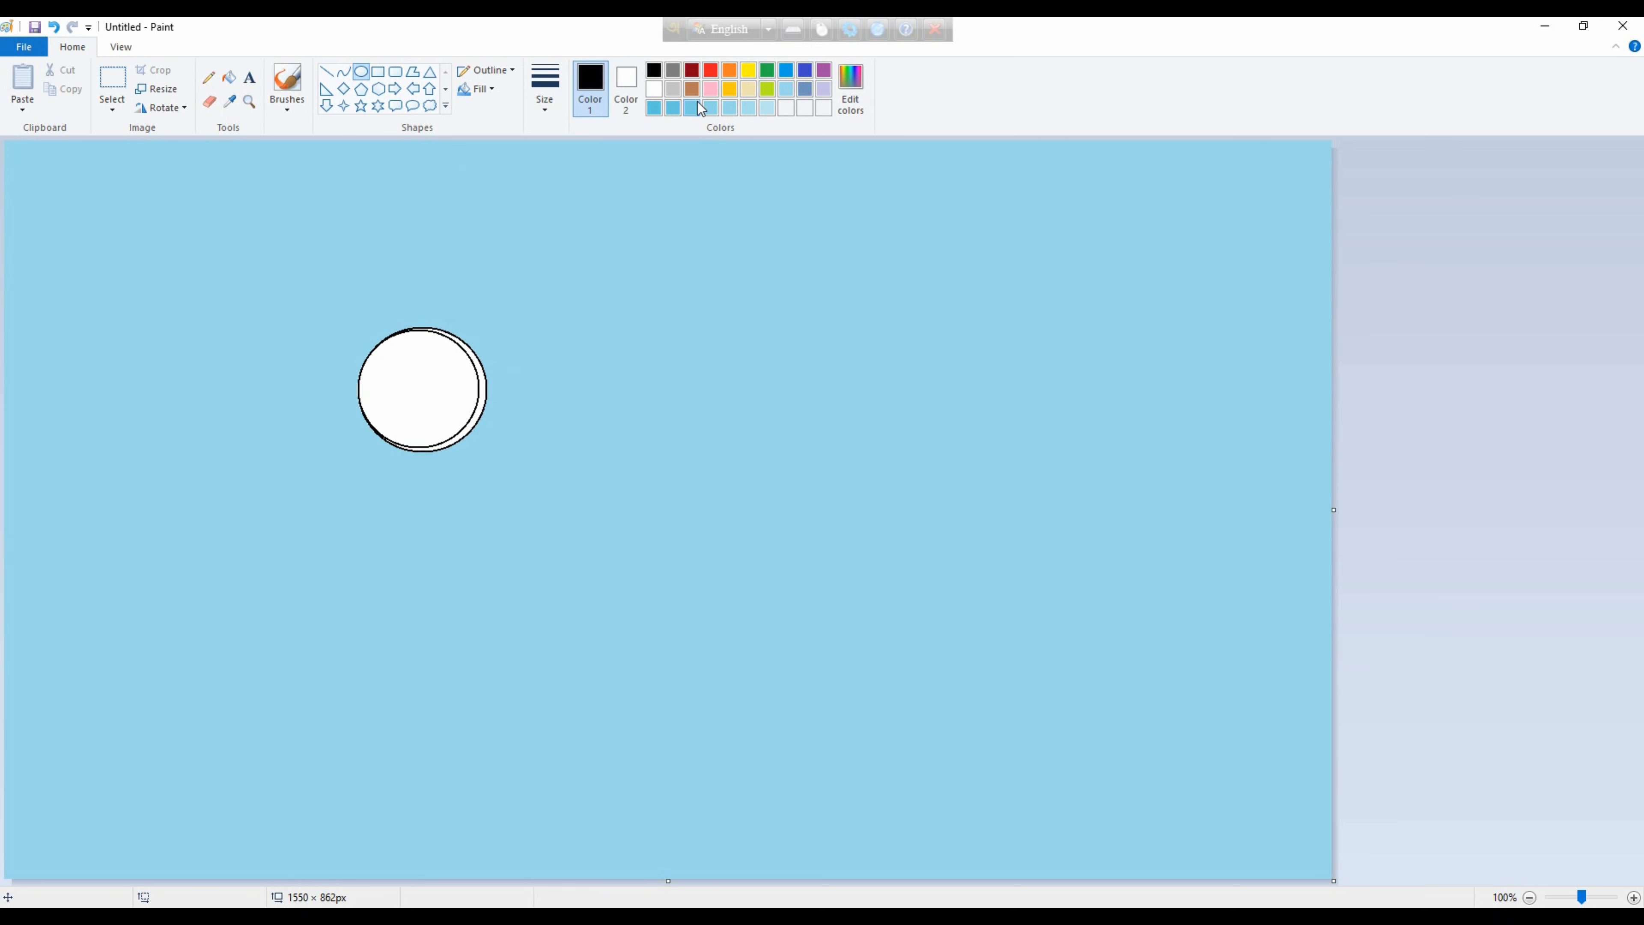
Draw two nested light blue circles, about 125 × 130 px and 111 × 116 px, inside the black circles near their left edge.
{"action": "left_click", "coordinate": [765, 114]}
{"action": "mouse_move", "coordinate": [378, 429]}
{"action": "left_mouse_down"}
{"action": "mouse_move", "coordinate": [483, 316]}
{"action": "mouse_move", "coordinate": [416, 380]}
{"action": "left_mouse_up"}
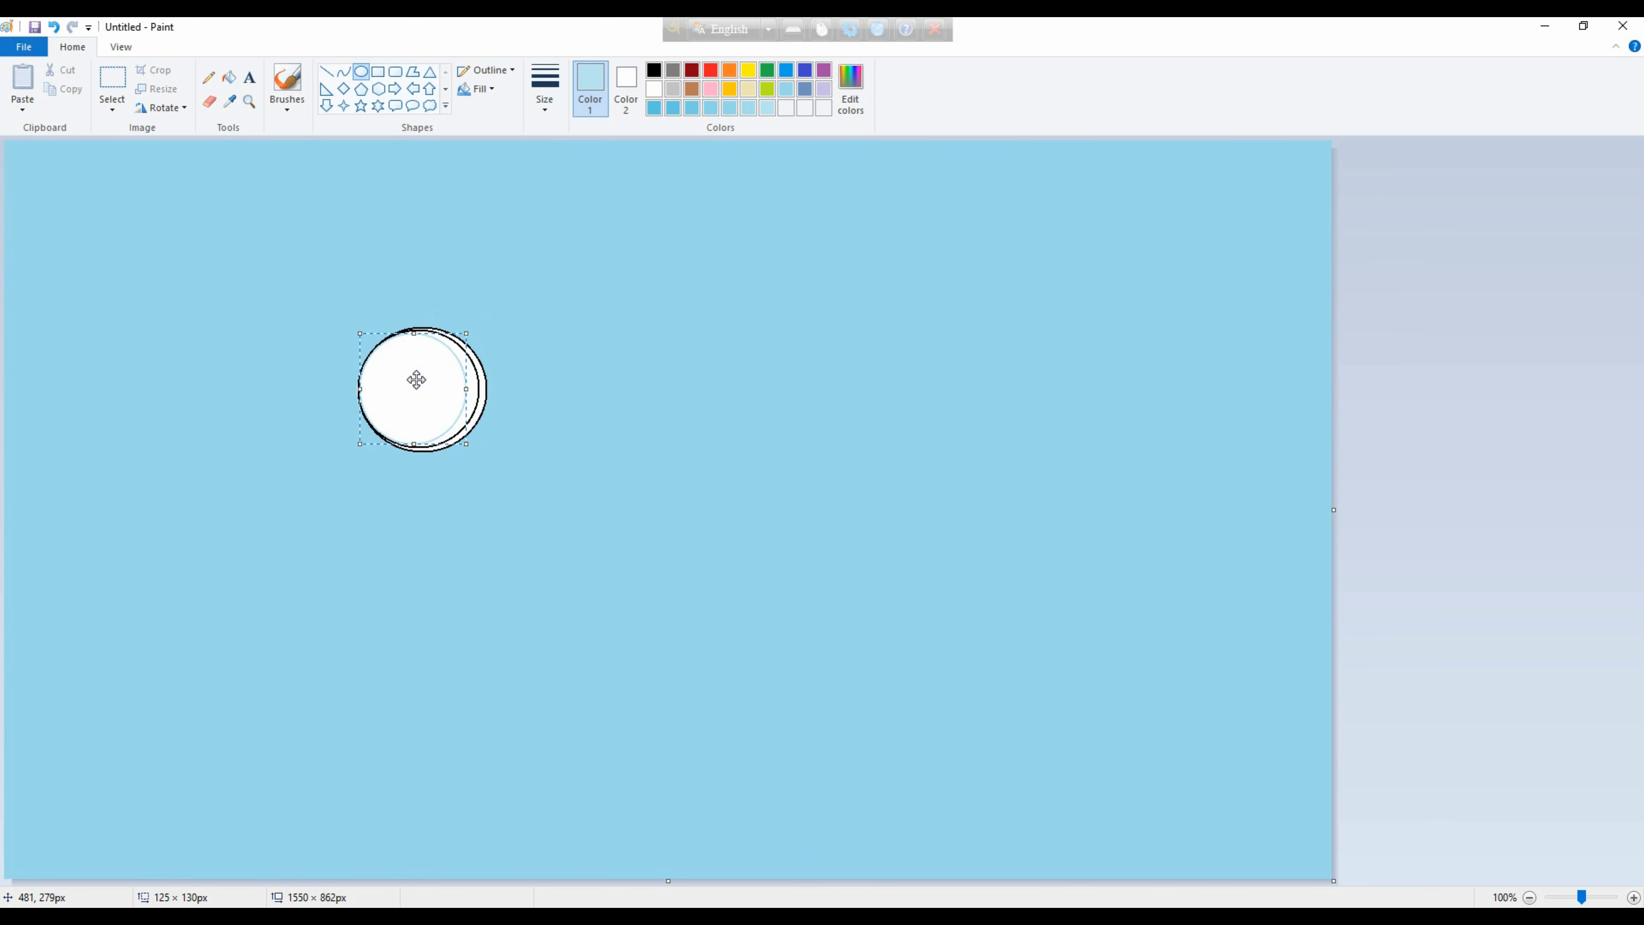
{"action": "left_click", "coordinate": [583, 316]}
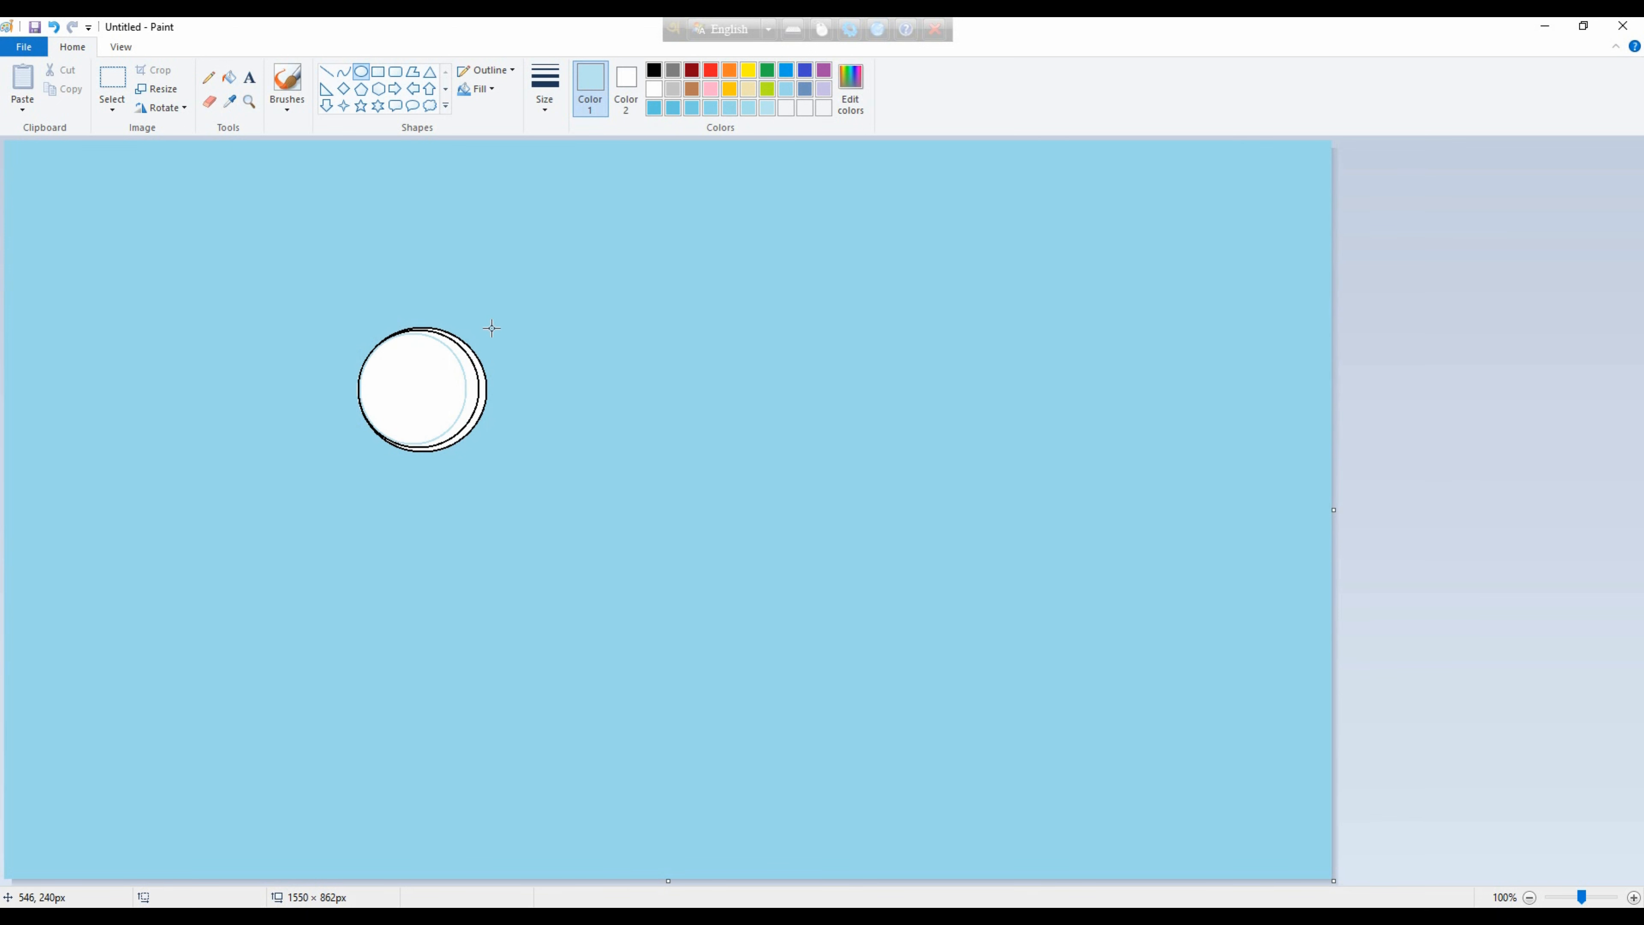
{"action": "left_click", "coordinate": [769, 107]}
{"action": "mouse_move", "coordinate": [383, 426]}
{"action": "left_mouse_down"}
{"action": "mouse_move", "coordinate": [477, 326]}
{"action": "mouse_move", "coordinate": [404, 386]}
{"action": "left_mouse_up"}
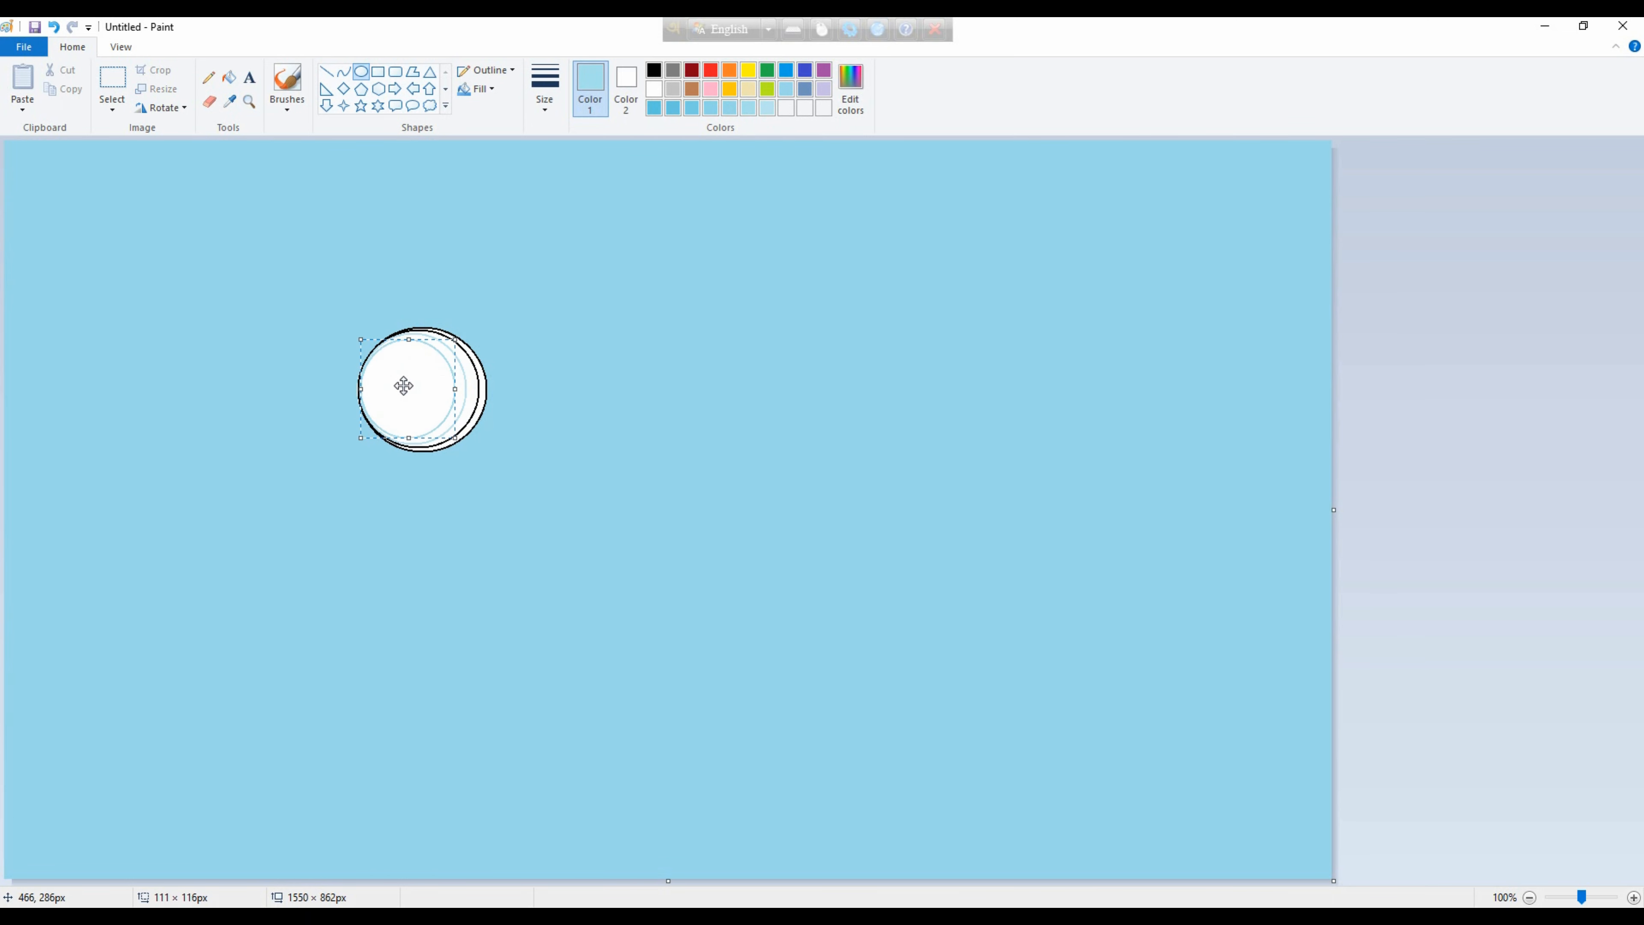
{"action": "left_click", "coordinate": [695, 290]}
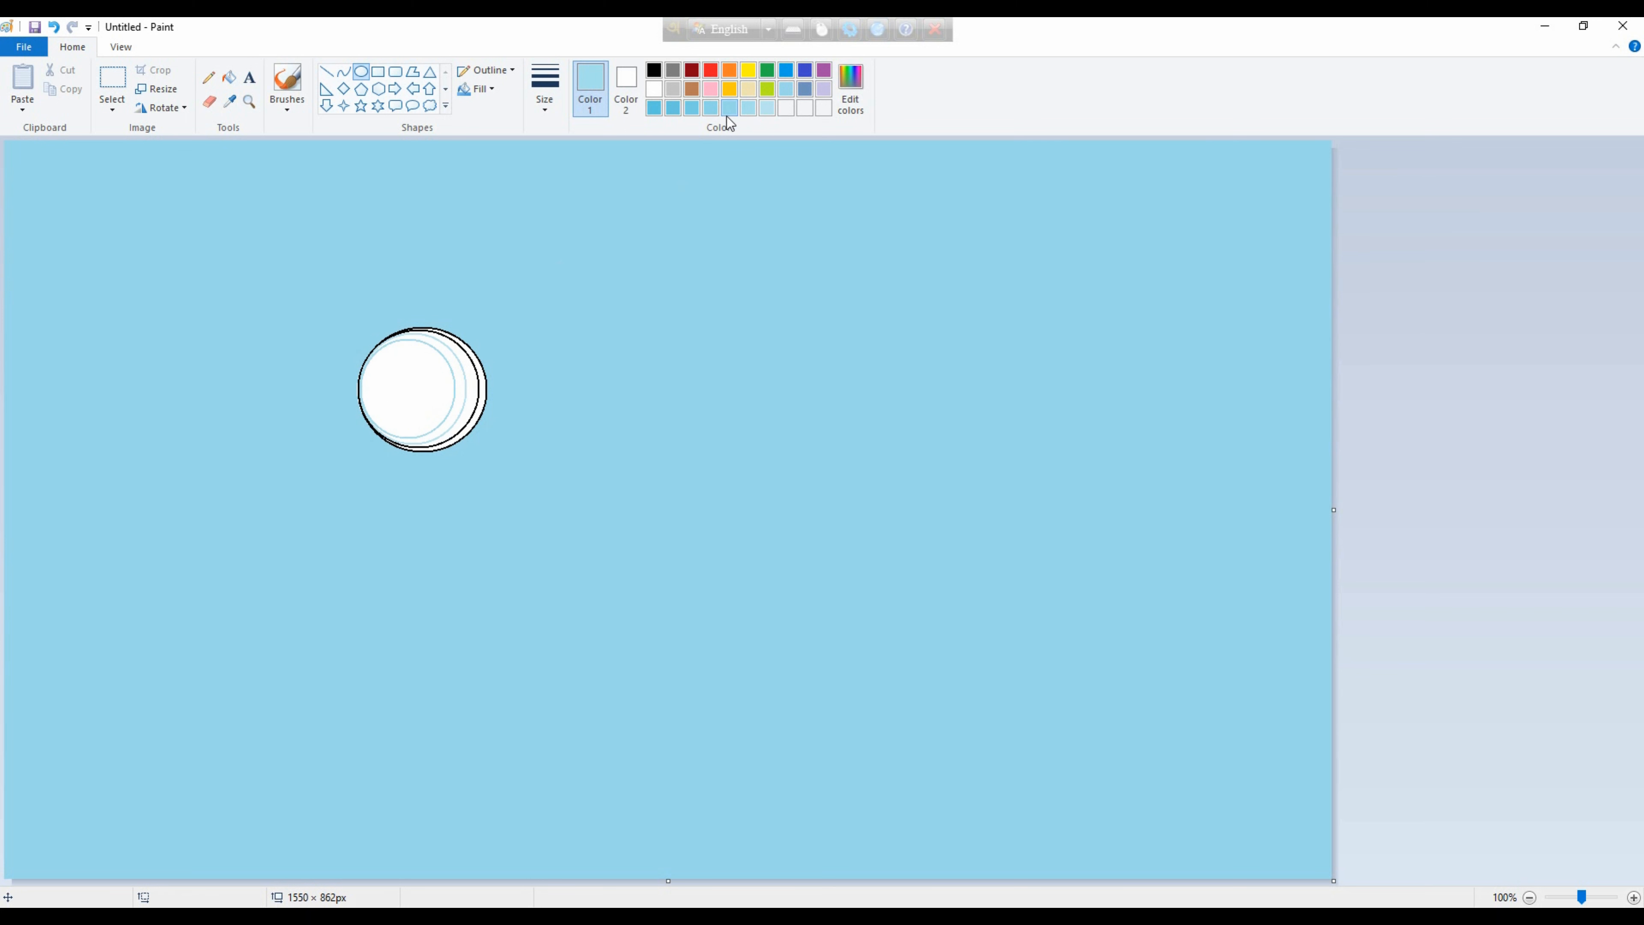
Fill the crescent between the two black circles with black and the one between the two light blue circles with pale blue.
{"action": "left_click", "coordinate": [229, 77]}
{"action": "left_click", "coordinate": [654, 70]}
{"action": "left_click", "coordinate": [485, 385]}
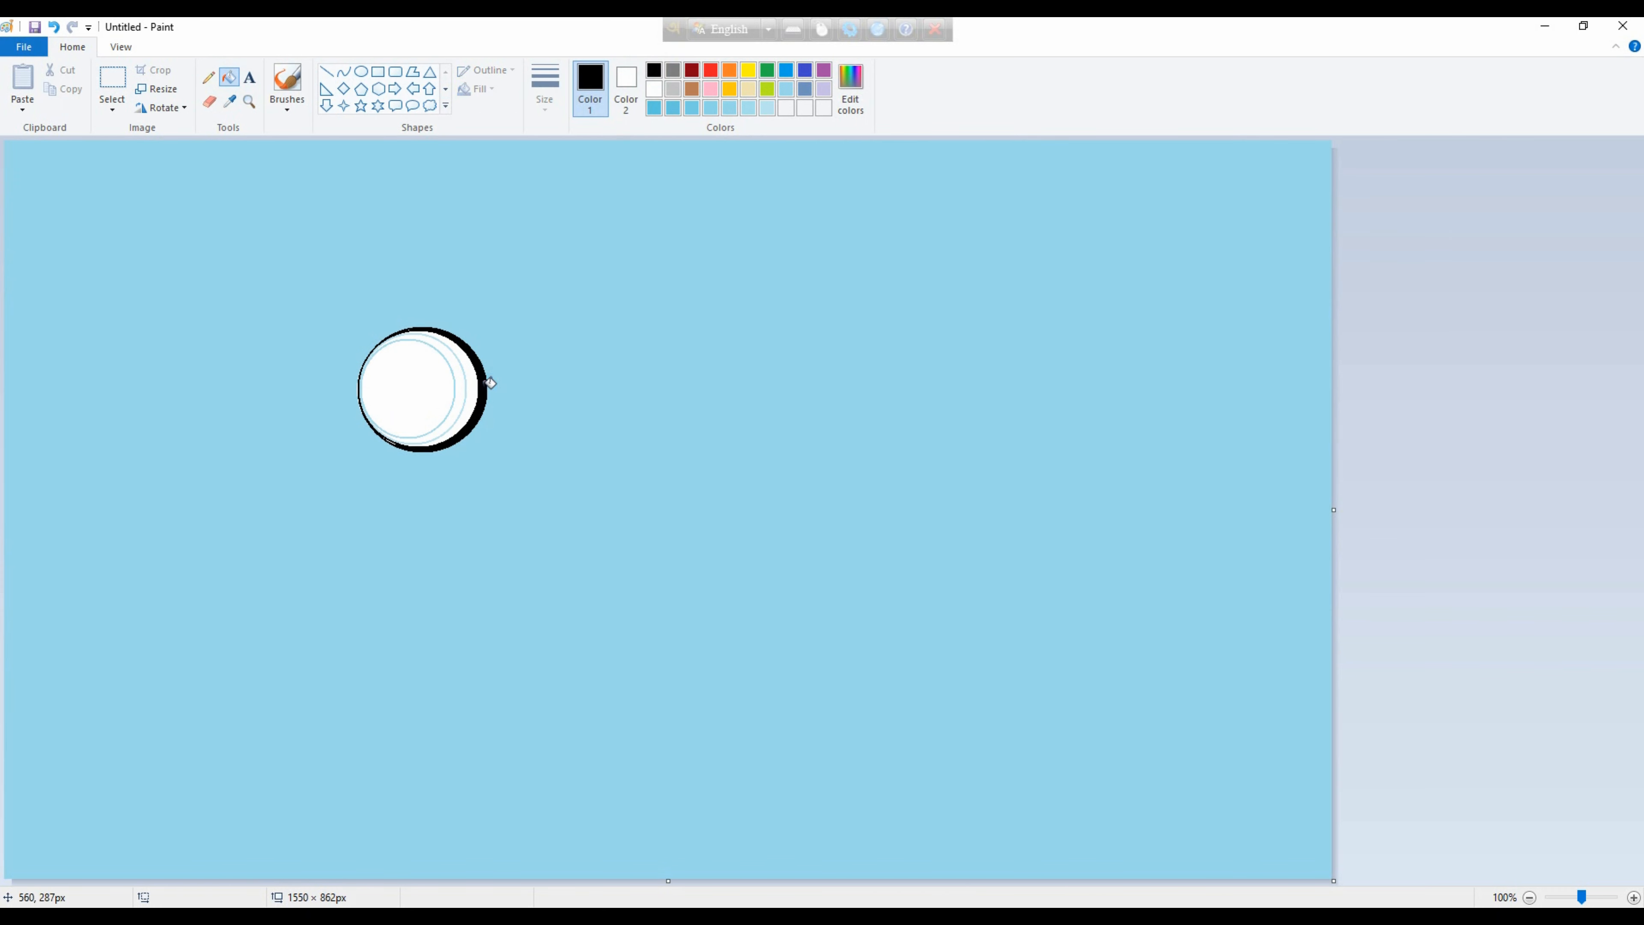
{"action": "left_click", "coordinate": [770, 109]}
{"action": "left_click", "coordinate": [460, 388]}
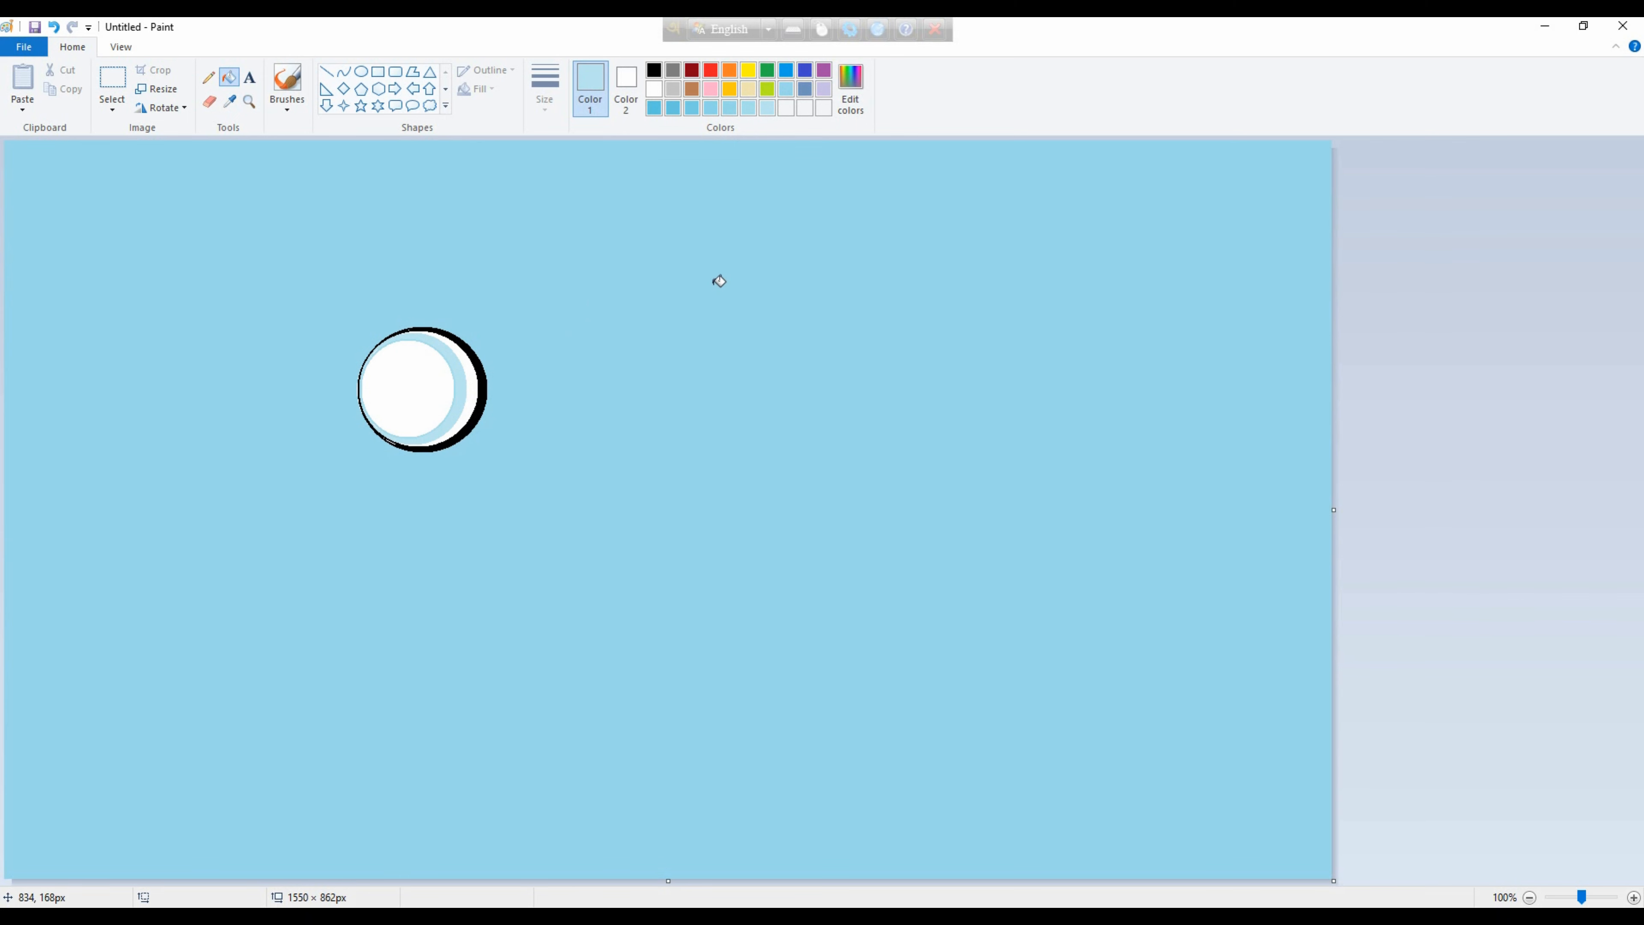
Draw a darker blue oval about 90 × 108 px in the innermost circle and fill the crescent left of it with that blue.
{"action": "left_click", "coordinate": [675, 107]}
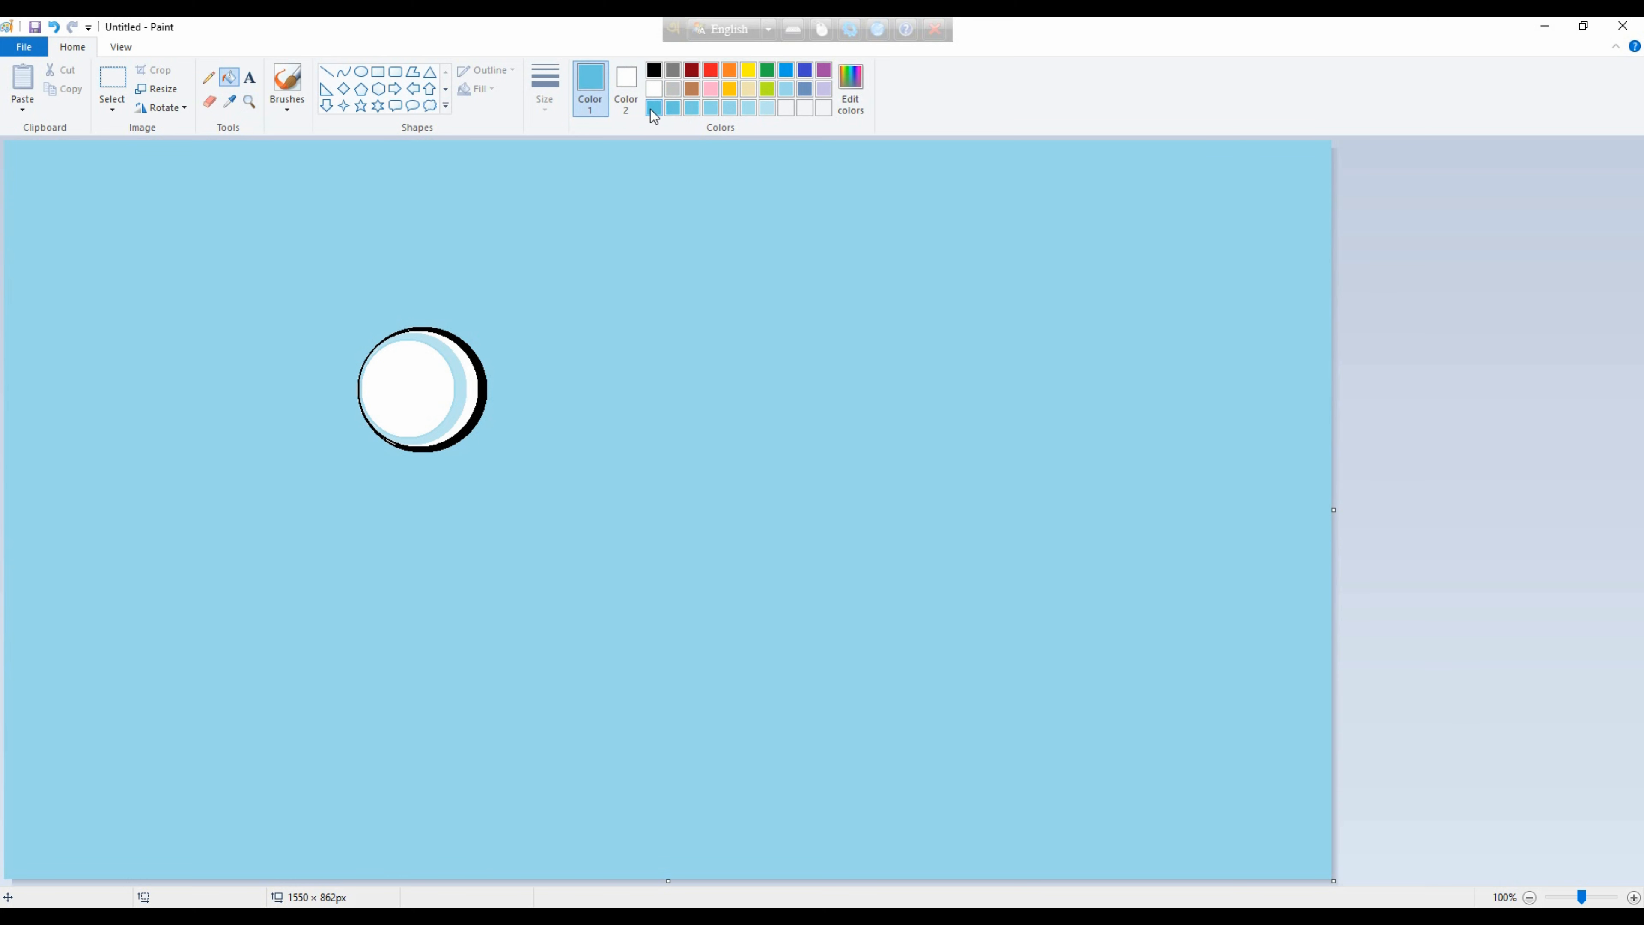
{"action": "left_click", "coordinate": [360, 71]}
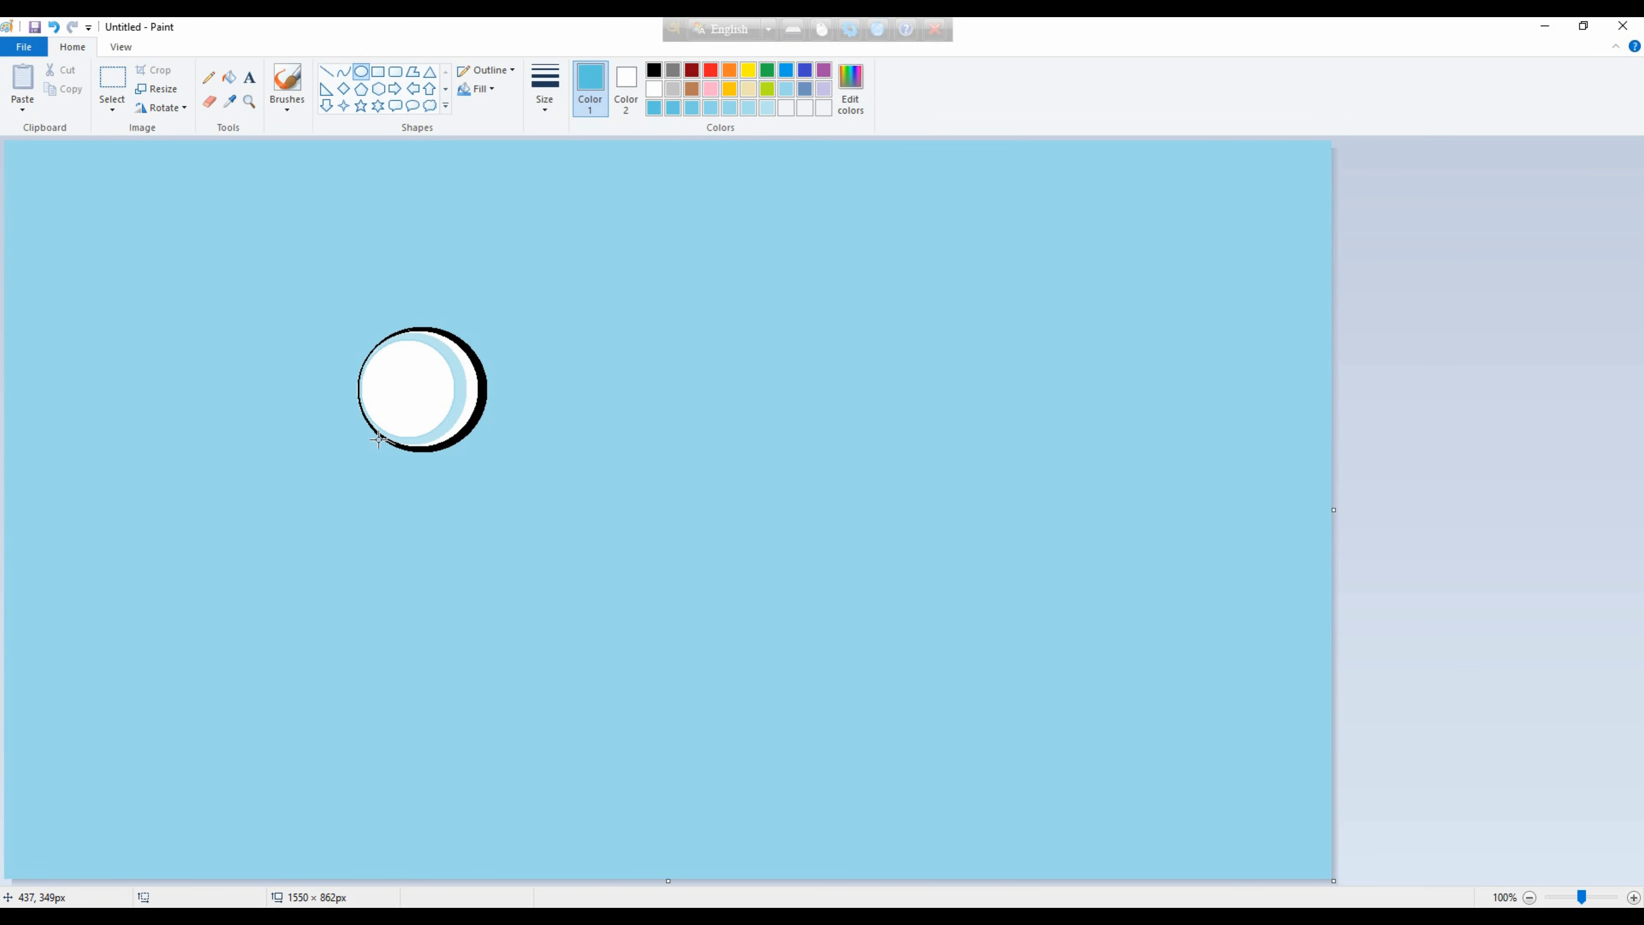
{"action": "left_click_drag", "start_coordinate": [384, 421], "coordinate": [408, 370]}
{"action": "left_click_drag", "start_coordinate": [369, 422], "coordinate": [370, 436]}
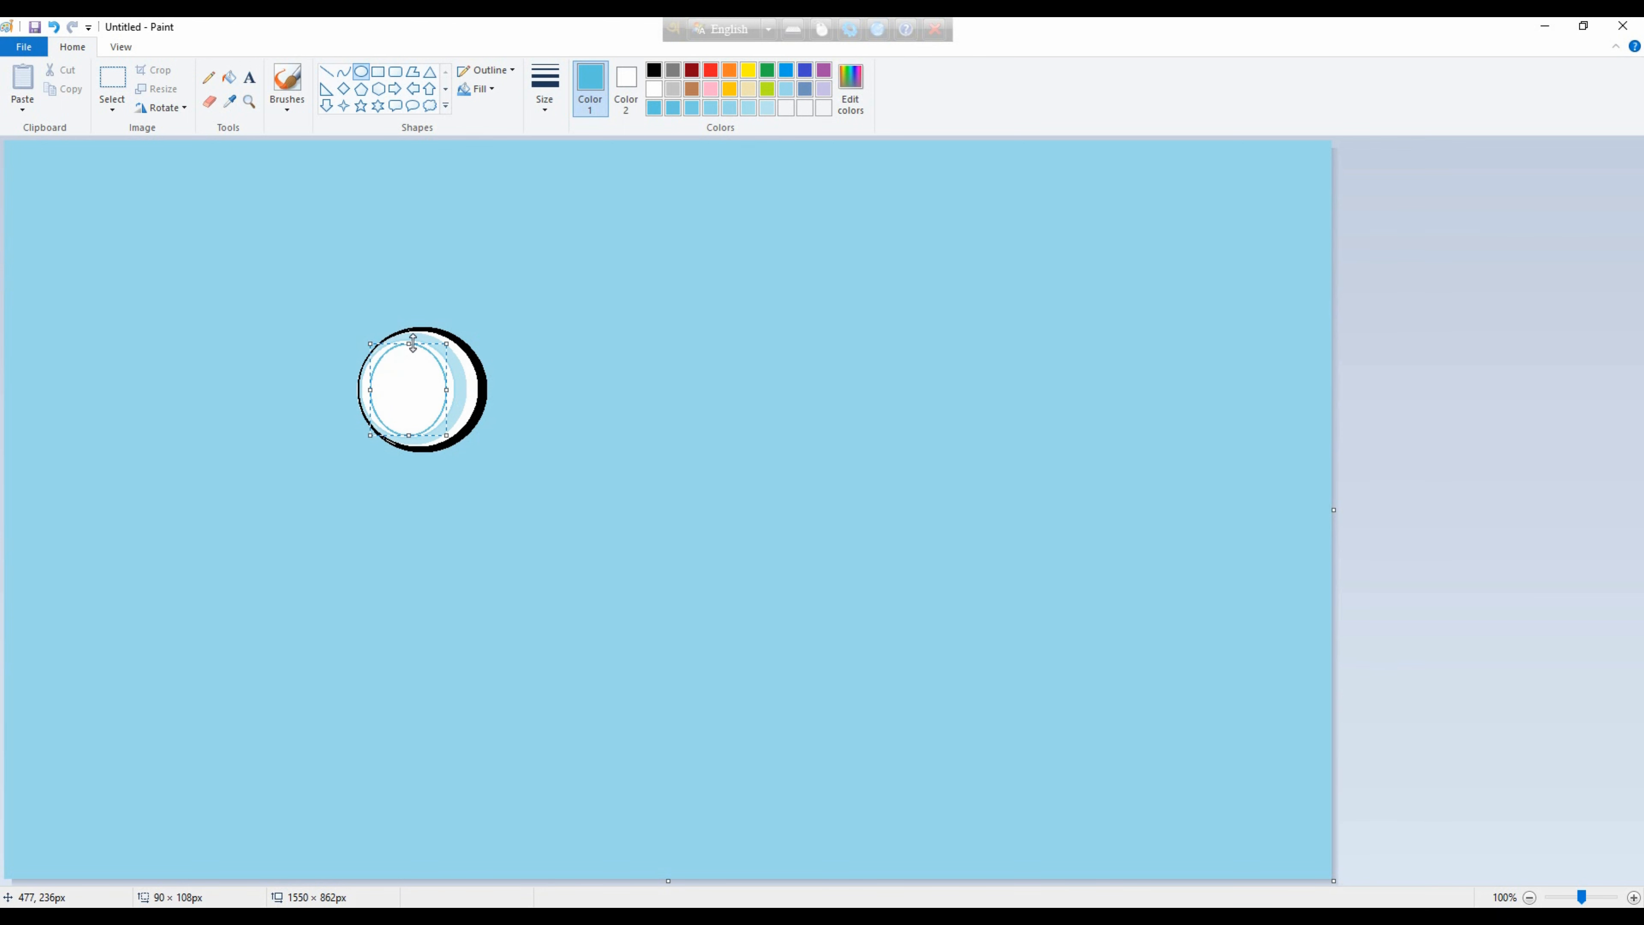
{"action": "left_click_drag", "start_coordinate": [410, 344], "coordinate": [412, 340]}
{"action": "left_click_drag", "start_coordinate": [408, 435], "coordinate": [406, 436]}
{"action": "left_click", "coordinate": [604, 369]}
{"action": "left_click", "coordinate": [229, 78]}
{"action": "left_click", "coordinate": [369, 381]}
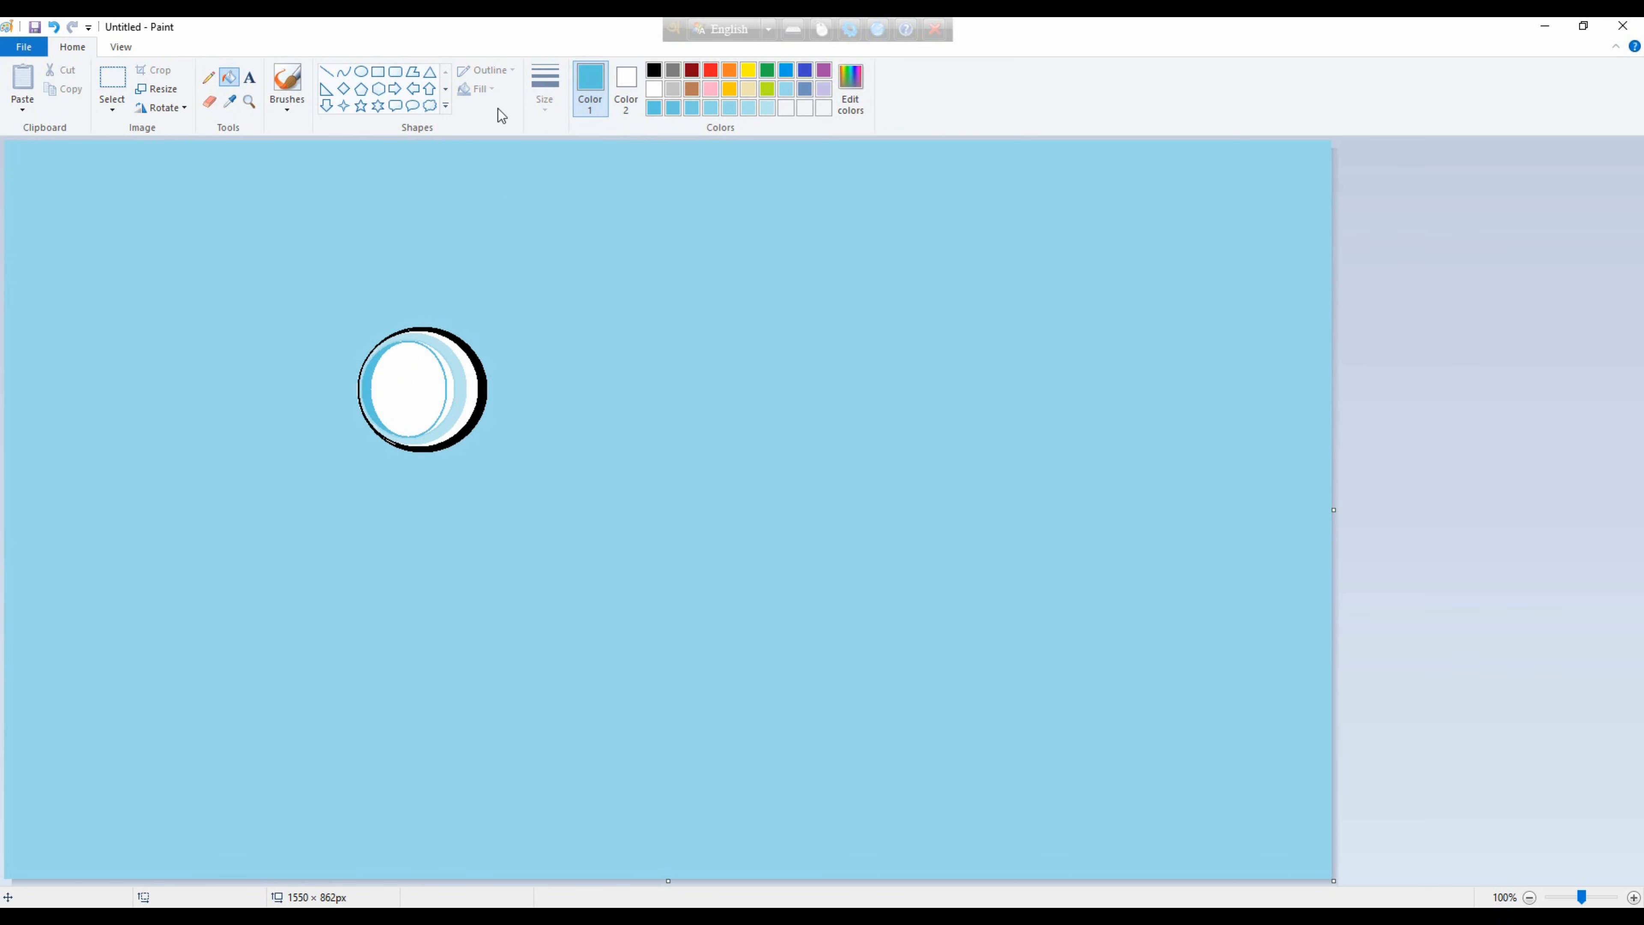
Brush the darker blue over the upper-left rim of the ball.
{"action": "left_click", "coordinate": [287, 104]}
{"action": "left_click", "coordinate": [389, 167]}
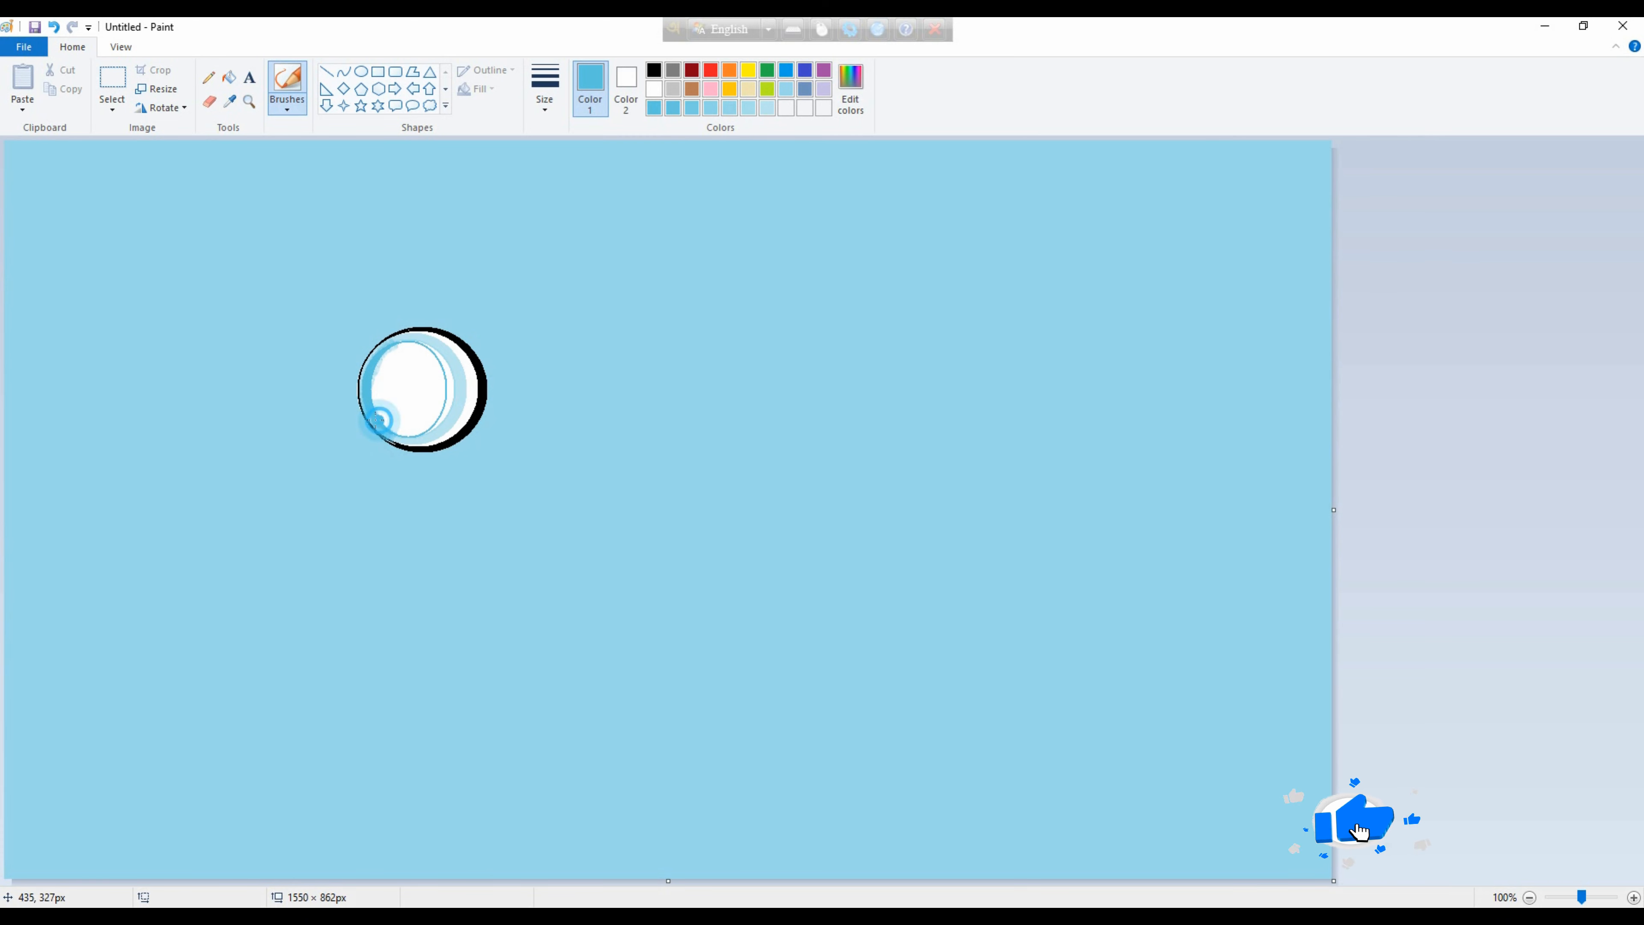
{"action": "left_click", "coordinate": [399, 338]}
{"action": "left_click_drag", "start_coordinate": [376, 350], "coordinate": [386, 344]}
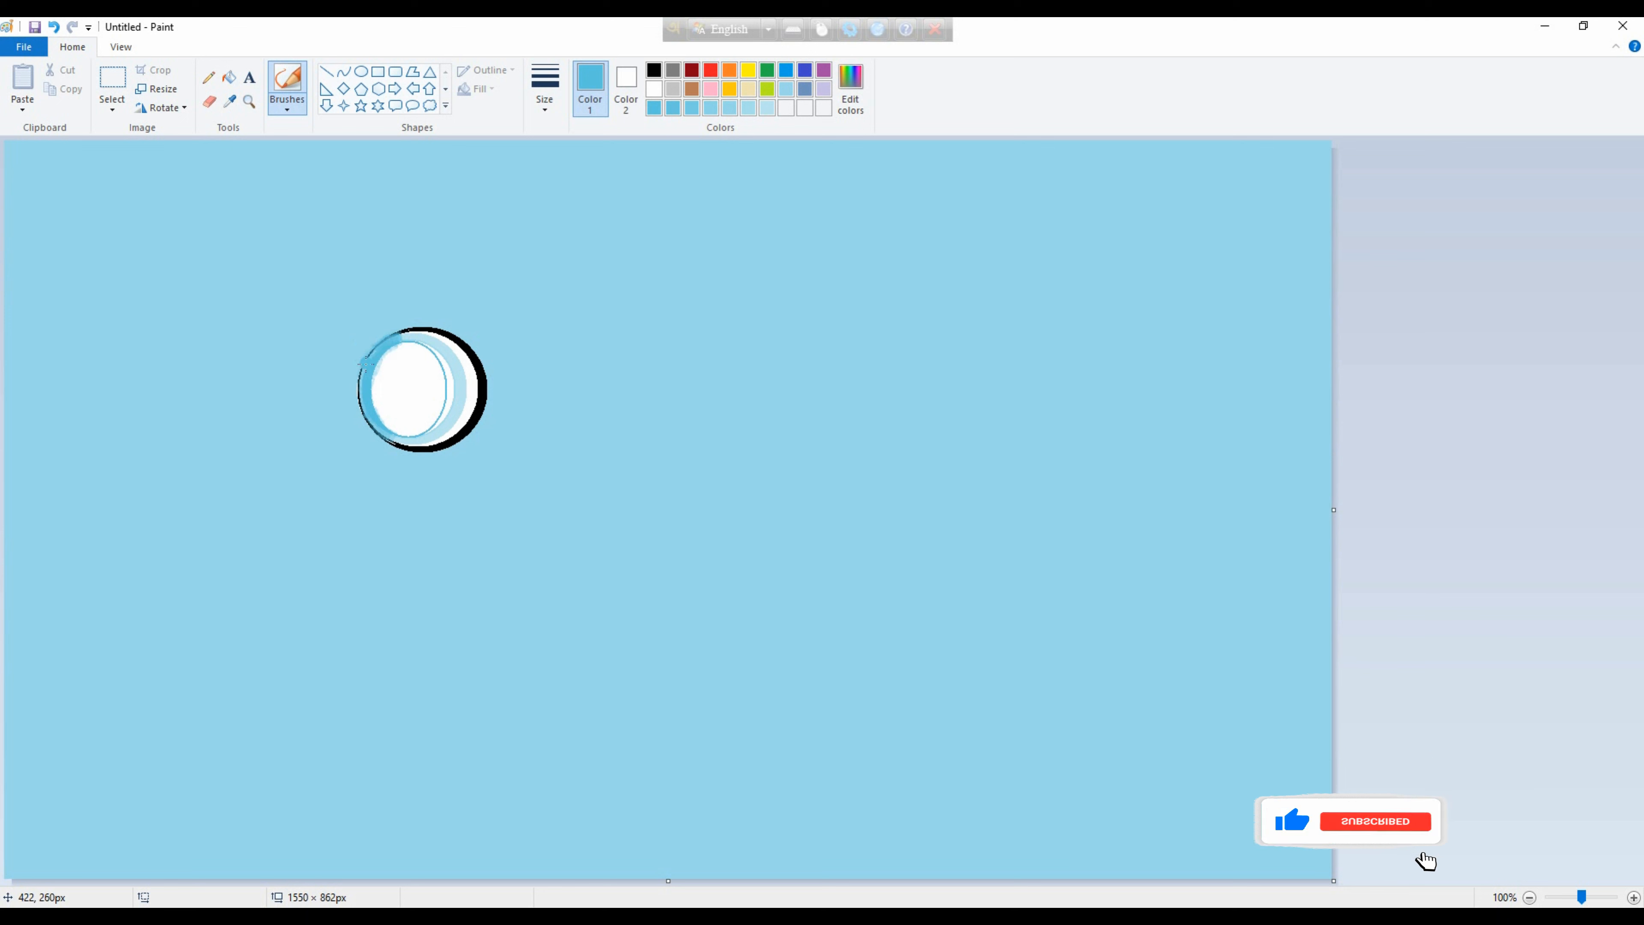
{"action": "left_click", "coordinate": [365, 367]}
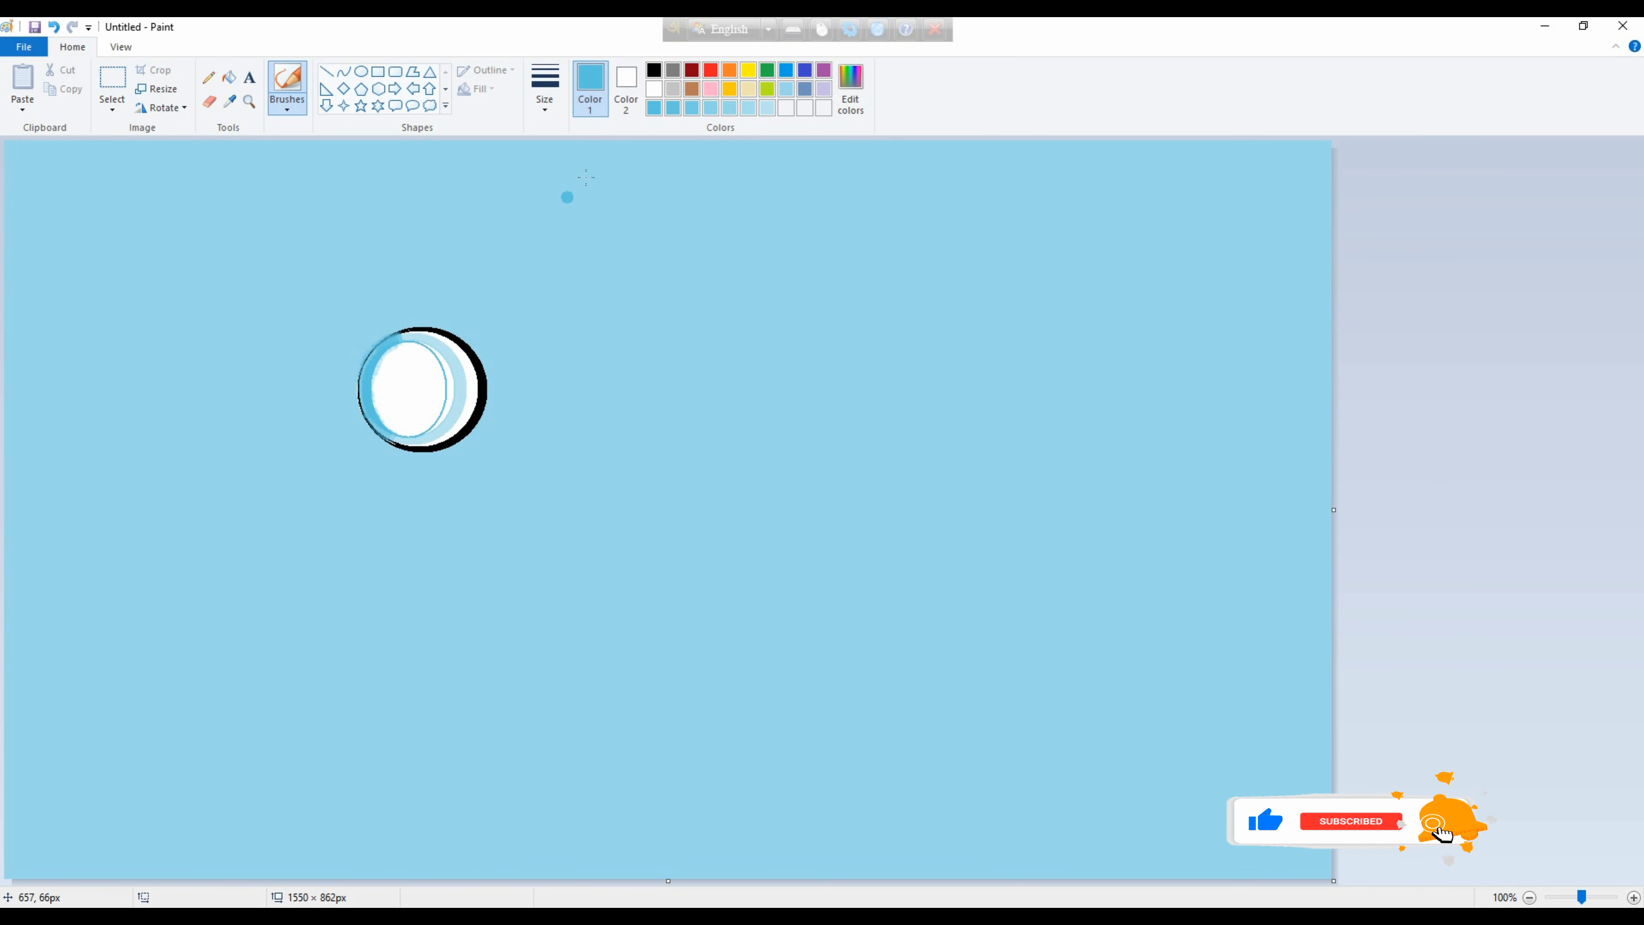
Brush a slightly lighter blue along the upper inner edge of the white oval.
{"action": "left_click", "coordinate": [673, 107]}
{"action": "left_click", "coordinate": [421, 347]}
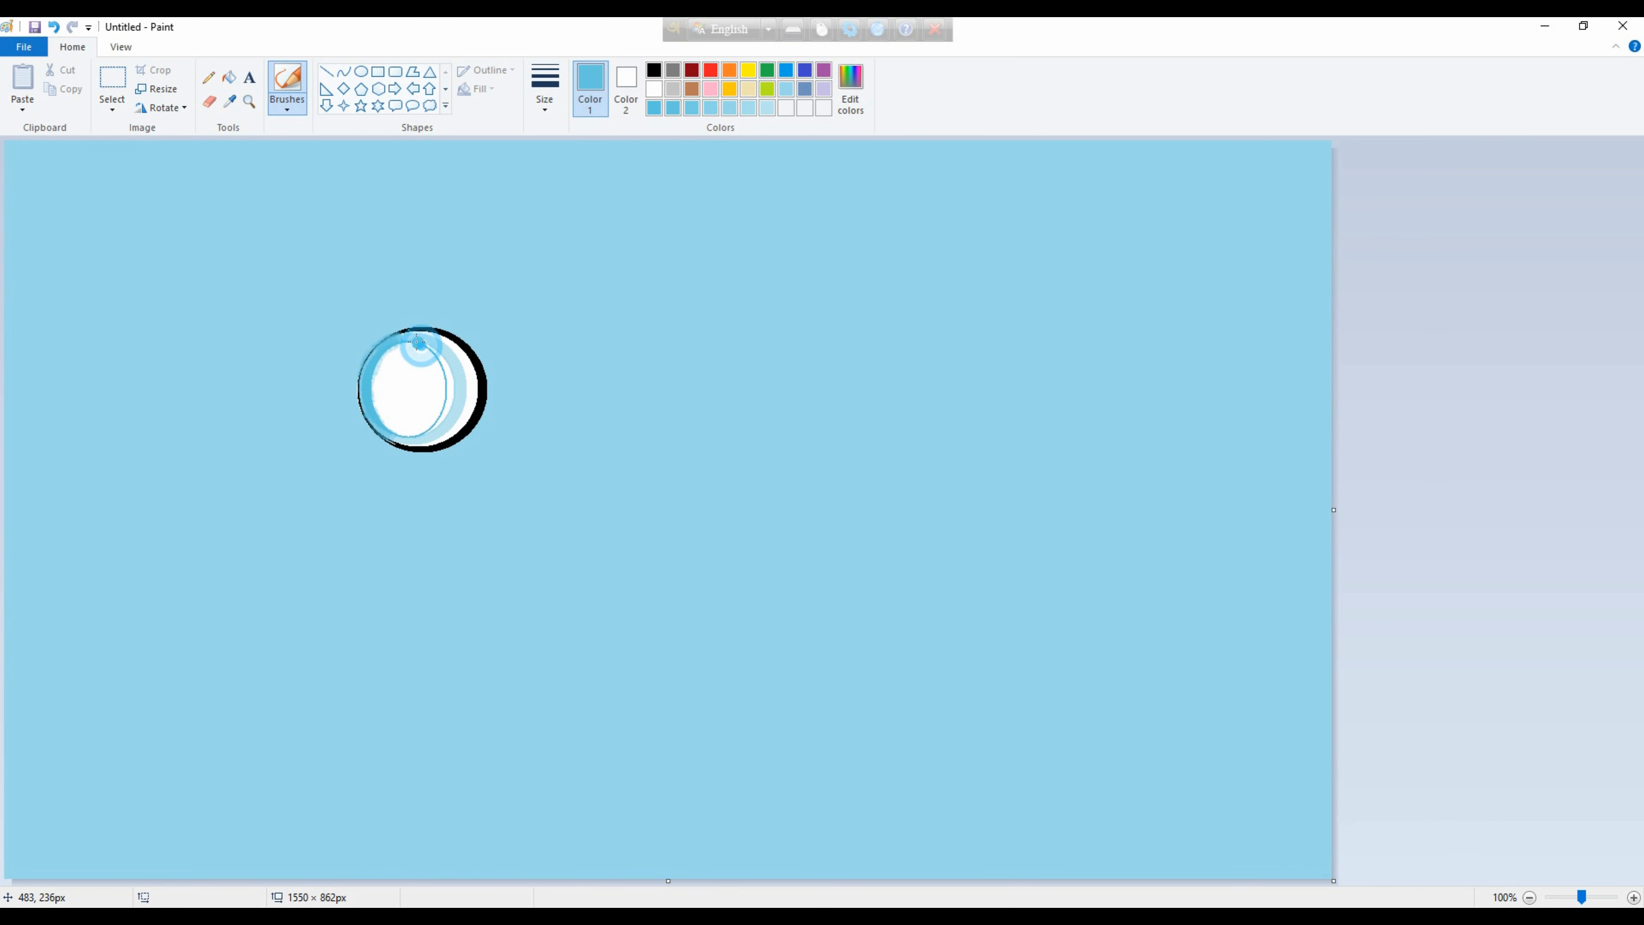
{"action": "left_click", "coordinate": [423, 344]}
{"action": "left_click", "coordinate": [414, 345]}
{"action": "left_click", "coordinate": [387, 363]}
Brush pale blue over the right, upper and lower edges of the white oval, covering its outline.
{"action": "left_click", "coordinate": [749, 110]}
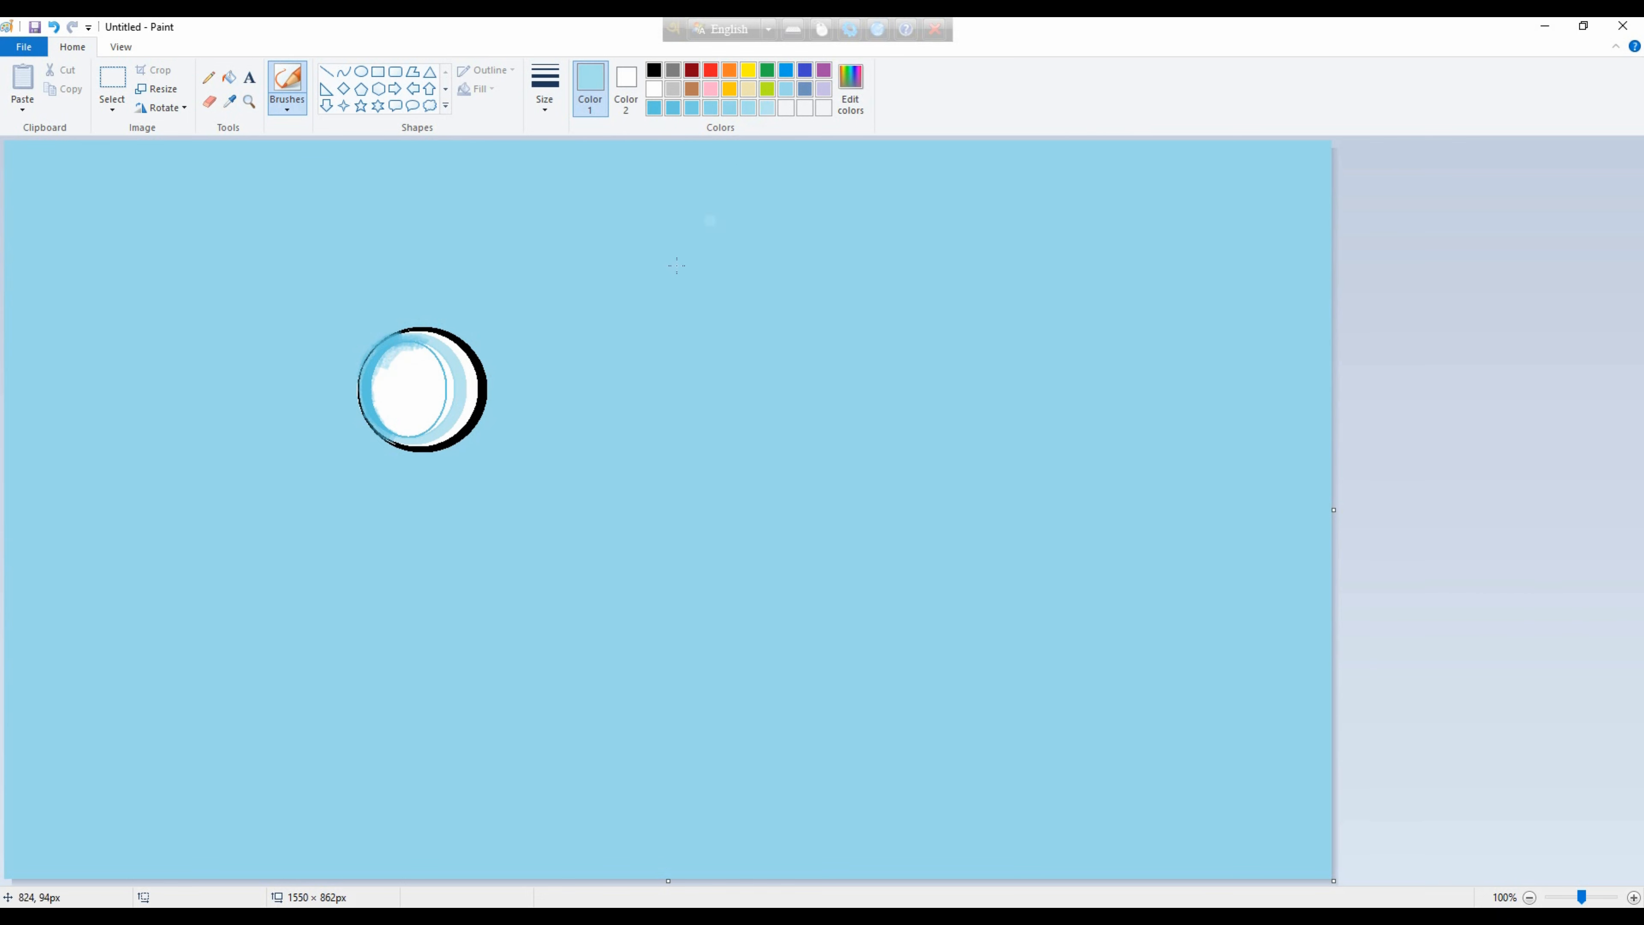
{"action": "left_click", "coordinate": [415, 345]}
{"action": "left_click", "coordinate": [426, 348]}
{"action": "mouse_move", "coordinate": [427, 428]}
{"action": "left_mouse_down"}
{"action": "mouse_move", "coordinate": [445, 393]}
{"action": "mouse_move", "coordinate": [426, 420]}
{"action": "left_mouse_up"}
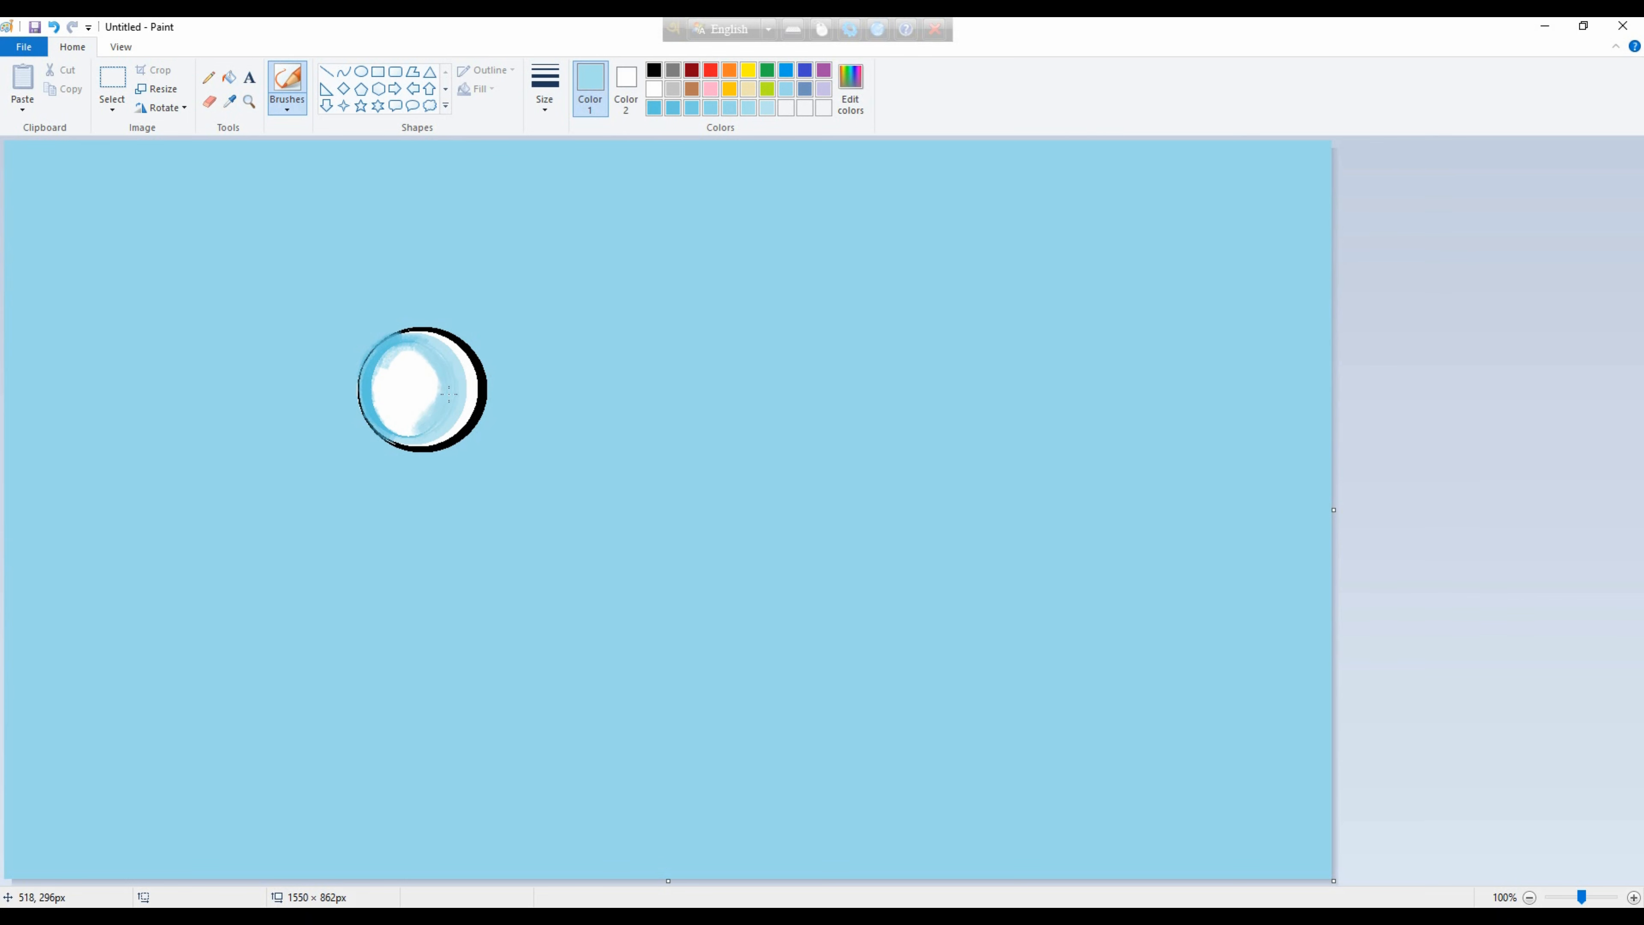
{"action": "mouse_move", "coordinate": [413, 433]}
{"action": "left_mouse_down"}
{"action": "mouse_move", "coordinate": [389, 431]}
{"action": "mouse_move", "coordinate": [410, 428]}
{"action": "left_mouse_up"}
Shade inward with a medium light blue, covering the white oval's right side and centre.
{"action": "left_click", "coordinate": [710, 108]}
{"action": "mouse_move", "coordinate": [420, 342]}
{"action": "left_mouse_down"}
{"action": "mouse_move", "coordinate": [405, 353]}
{"action": "mouse_move", "coordinate": [429, 368]}
{"action": "mouse_move", "coordinate": [430, 402]}
{"action": "left_mouse_up"}
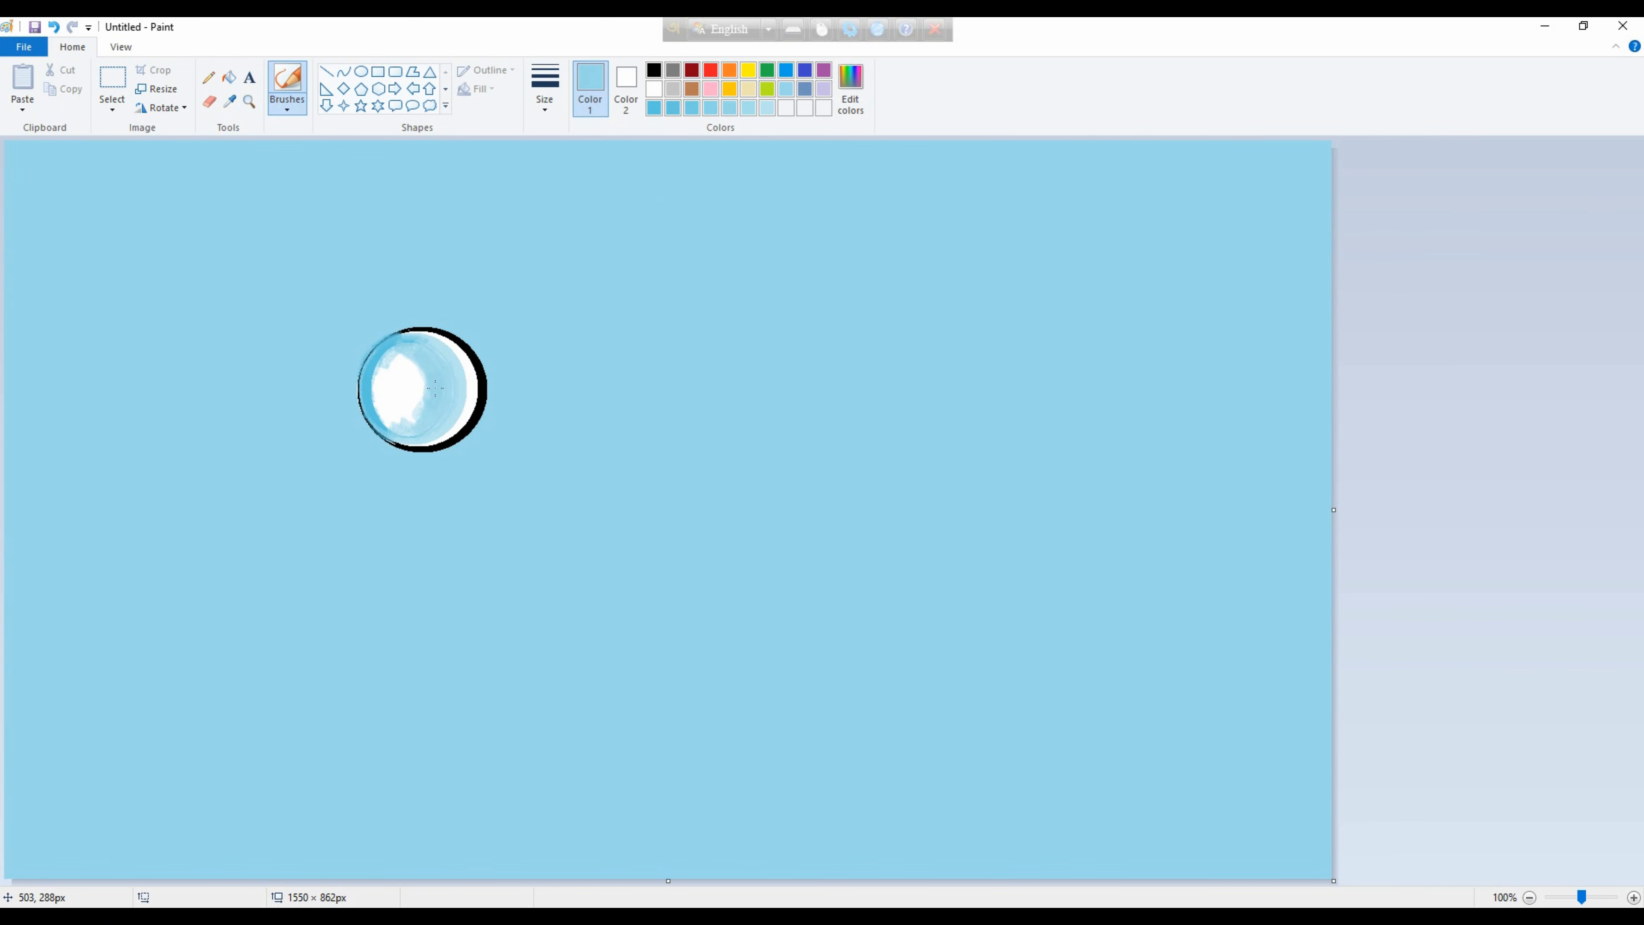
{"action": "left_click_drag", "start_coordinate": [403, 428], "coordinate": [397, 426]}
{"action": "left_click_drag", "start_coordinate": [430, 380], "coordinate": [416, 380]}
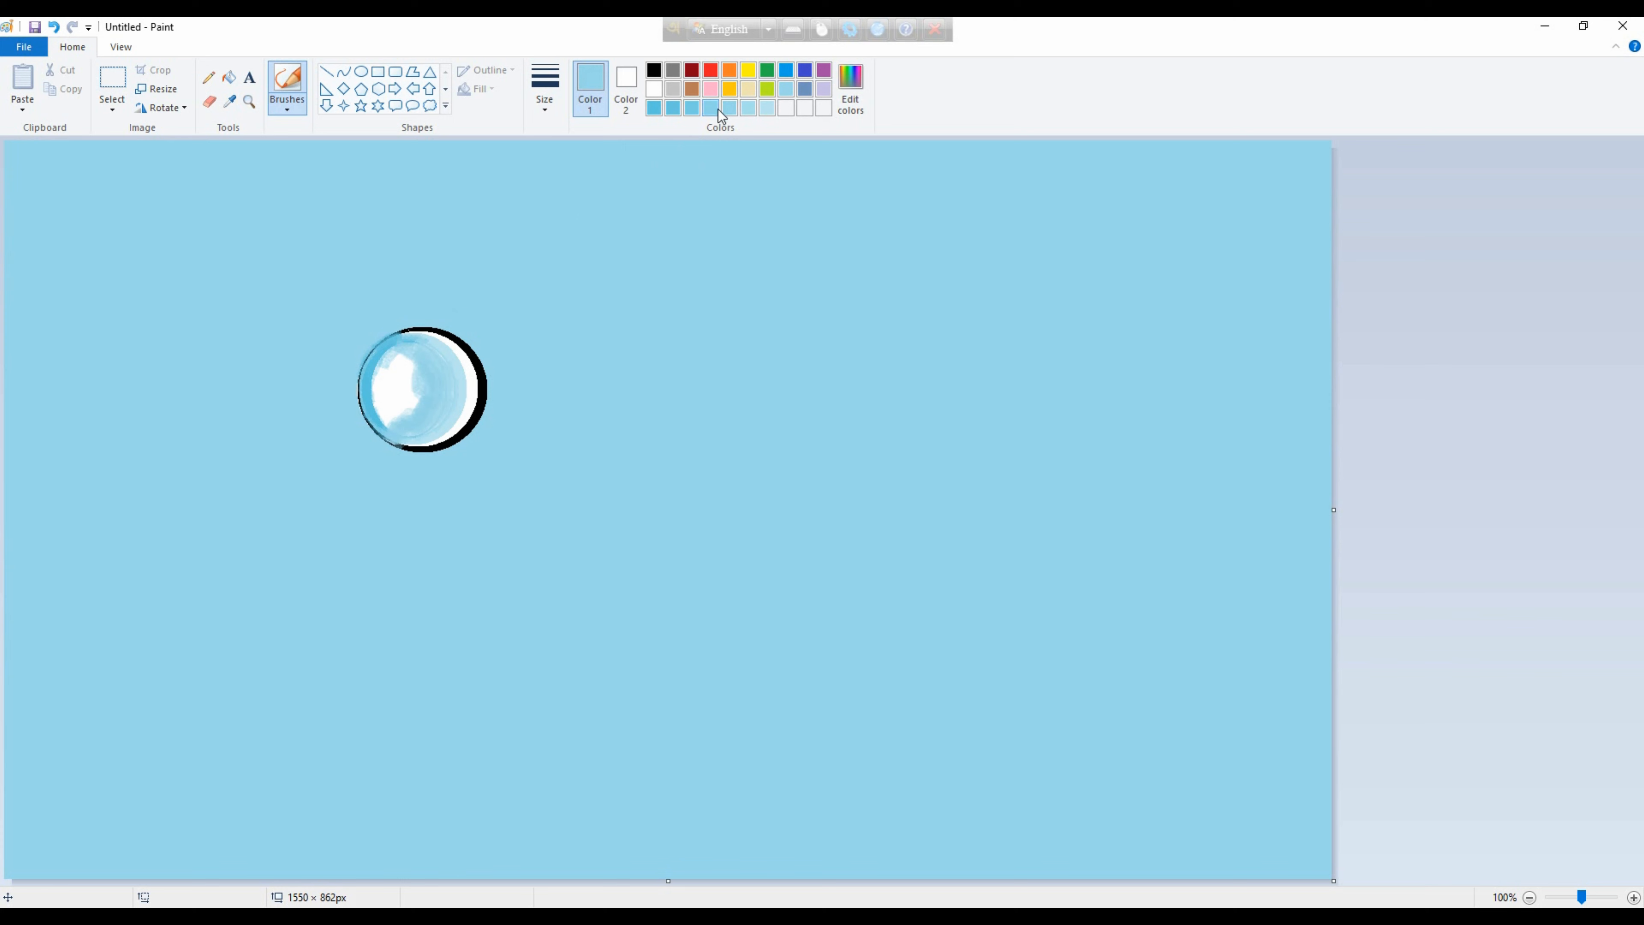
{"action": "mouse_move", "coordinate": [403, 350]}
{"action": "left_mouse_down"}
{"action": "mouse_move", "coordinate": [421, 384]}
{"action": "mouse_move", "coordinate": [407, 362]}
{"action": "mouse_move", "coordinate": [413, 405]}
{"action": "mouse_move", "coordinate": [397, 424]}
{"action": "mouse_move", "coordinate": [405, 353]}
{"action": "mouse_move", "coordinate": [405, 423]}
{"action": "mouse_move", "coordinate": [395, 363]}
{"action": "mouse_move", "coordinate": [388, 420]}
{"action": "mouse_move", "coordinate": [406, 369]}
{"action": "left_mouse_up"}
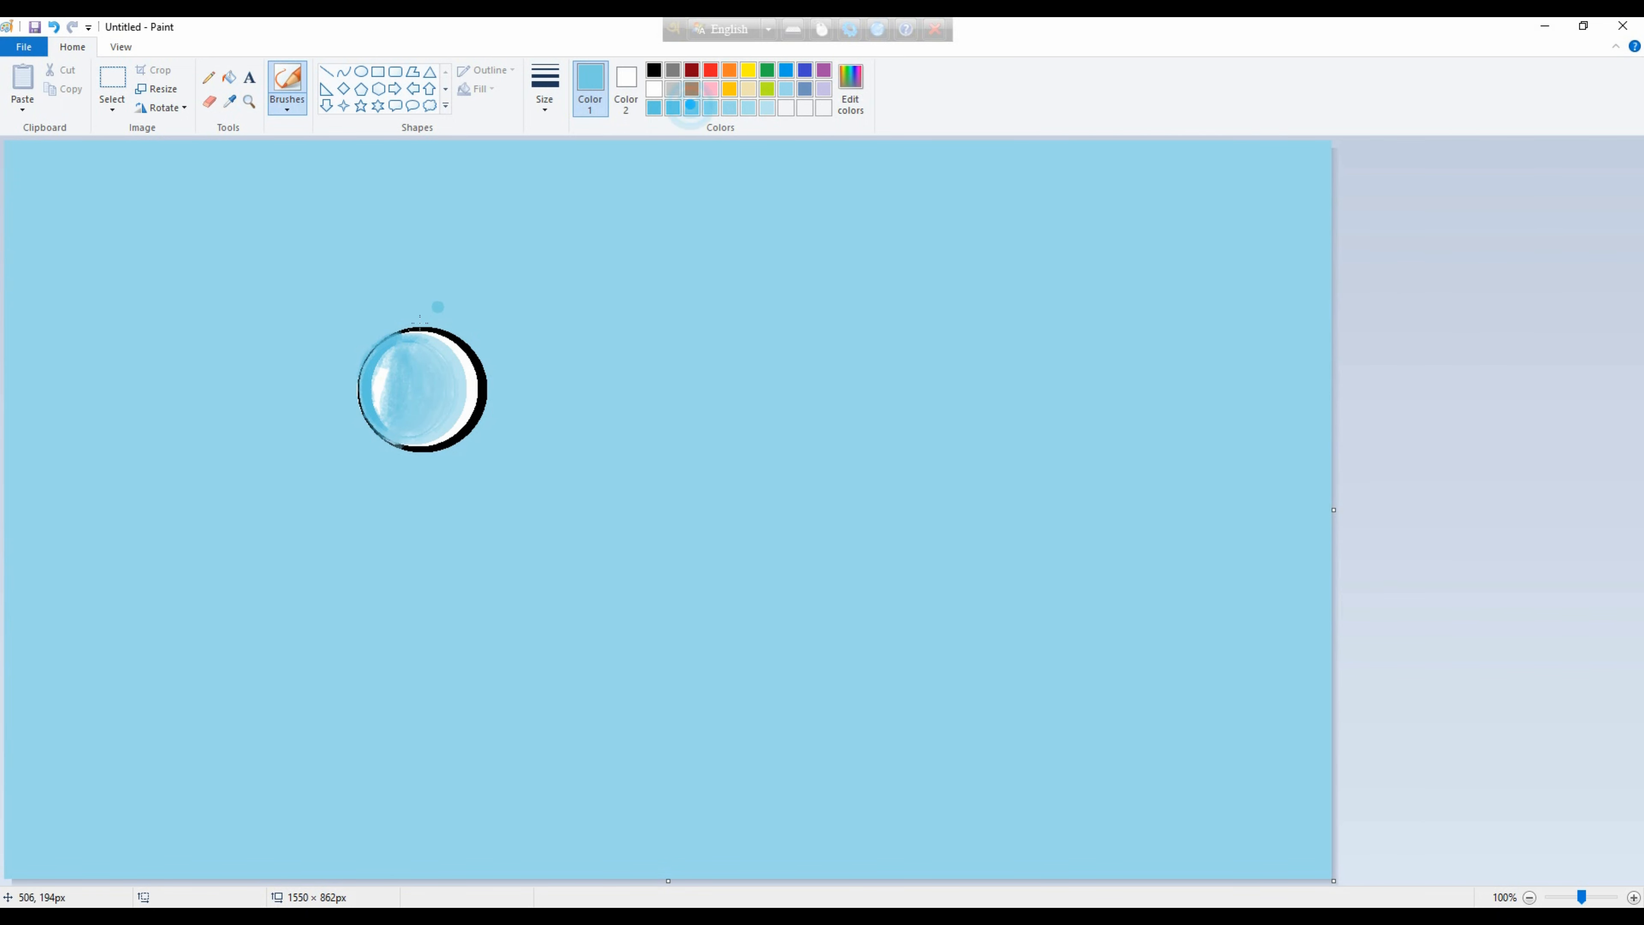
Paint the remaining white strip at the ball's left with progressively darker blues, blending it into the surrounding shading.
{"action": "left_click_drag", "start_coordinate": [378, 403], "coordinate": [394, 343]}
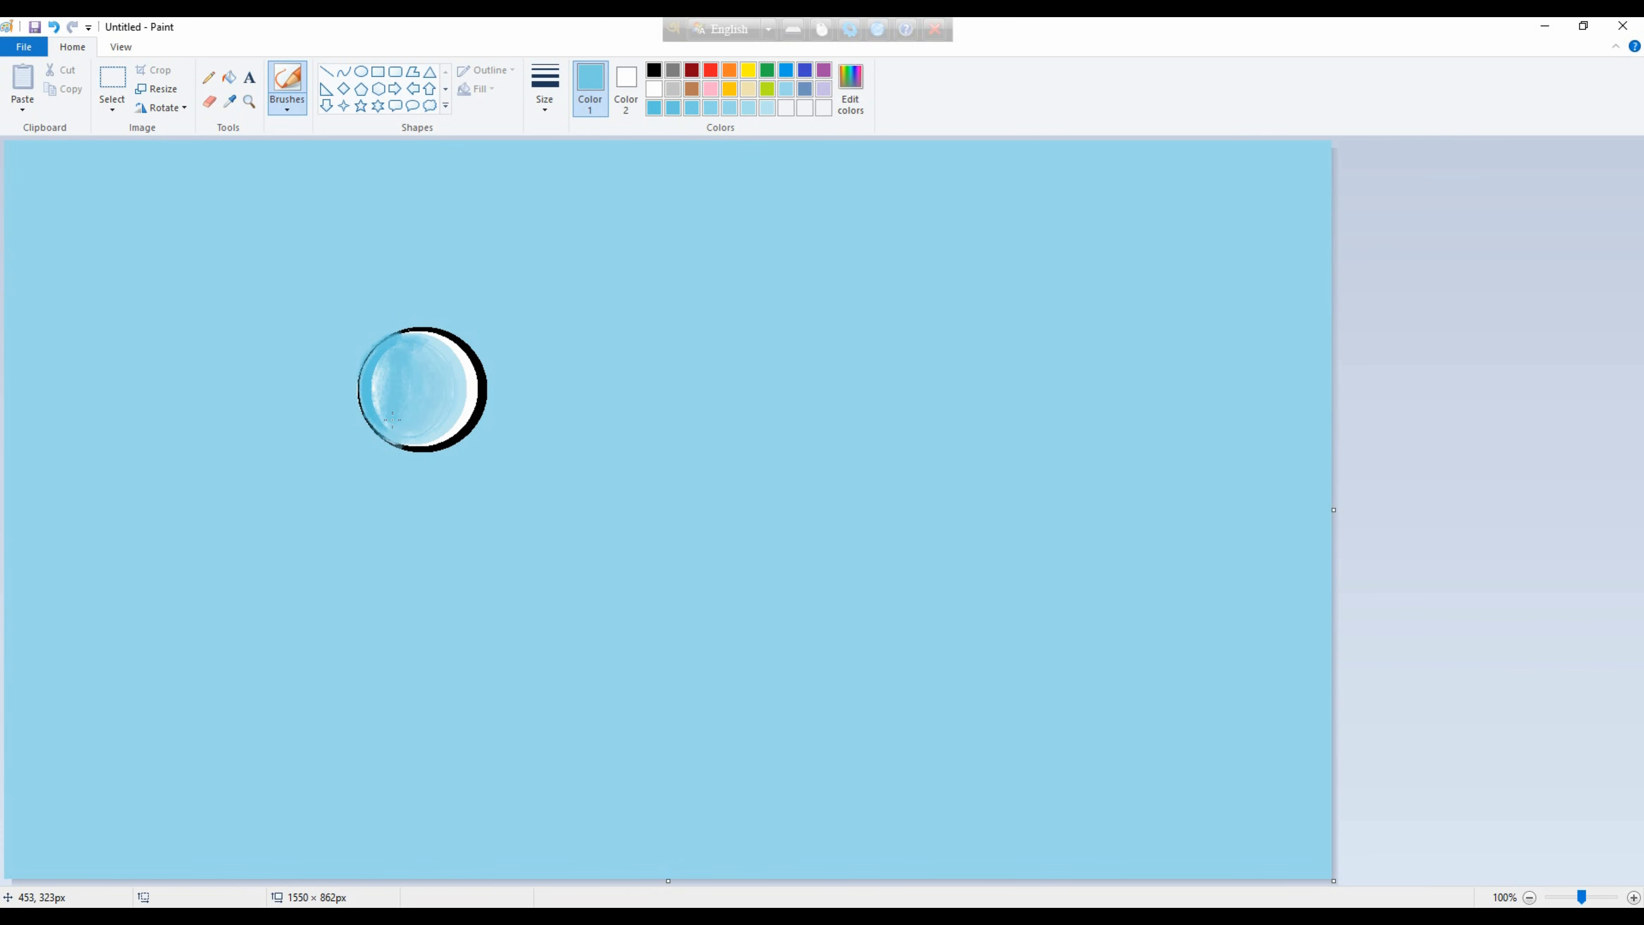
{"action": "left_click_drag", "start_coordinate": [388, 413], "coordinate": [387, 366]}
{"action": "left_click", "coordinate": [676, 107]}
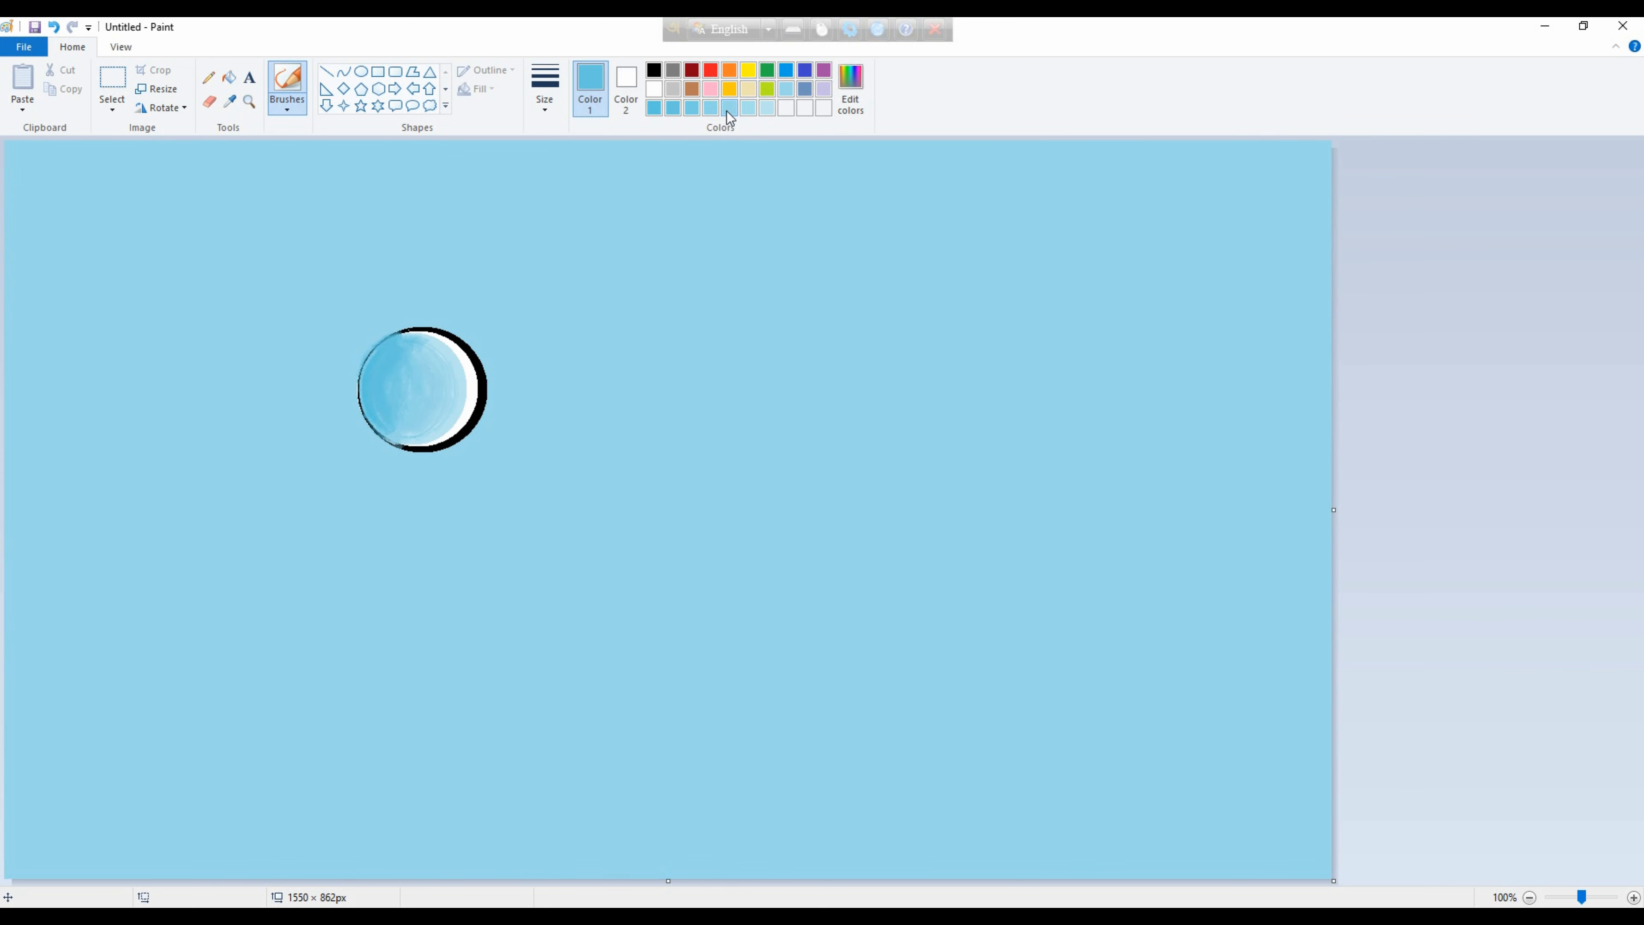
Try to cover the ball's black rim with a light blue oval outline and a background-colour fill.
{"action": "left_click", "coordinate": [790, 86]}
{"action": "left_click", "coordinate": [361, 71]}
{"action": "mouse_move", "coordinate": [357, 454]}
{"action": "left_mouse_down"}
{"action": "mouse_move", "coordinate": [403, 370]}
{"action": "mouse_move", "coordinate": [484, 329]}
{"action": "left_mouse_up"}
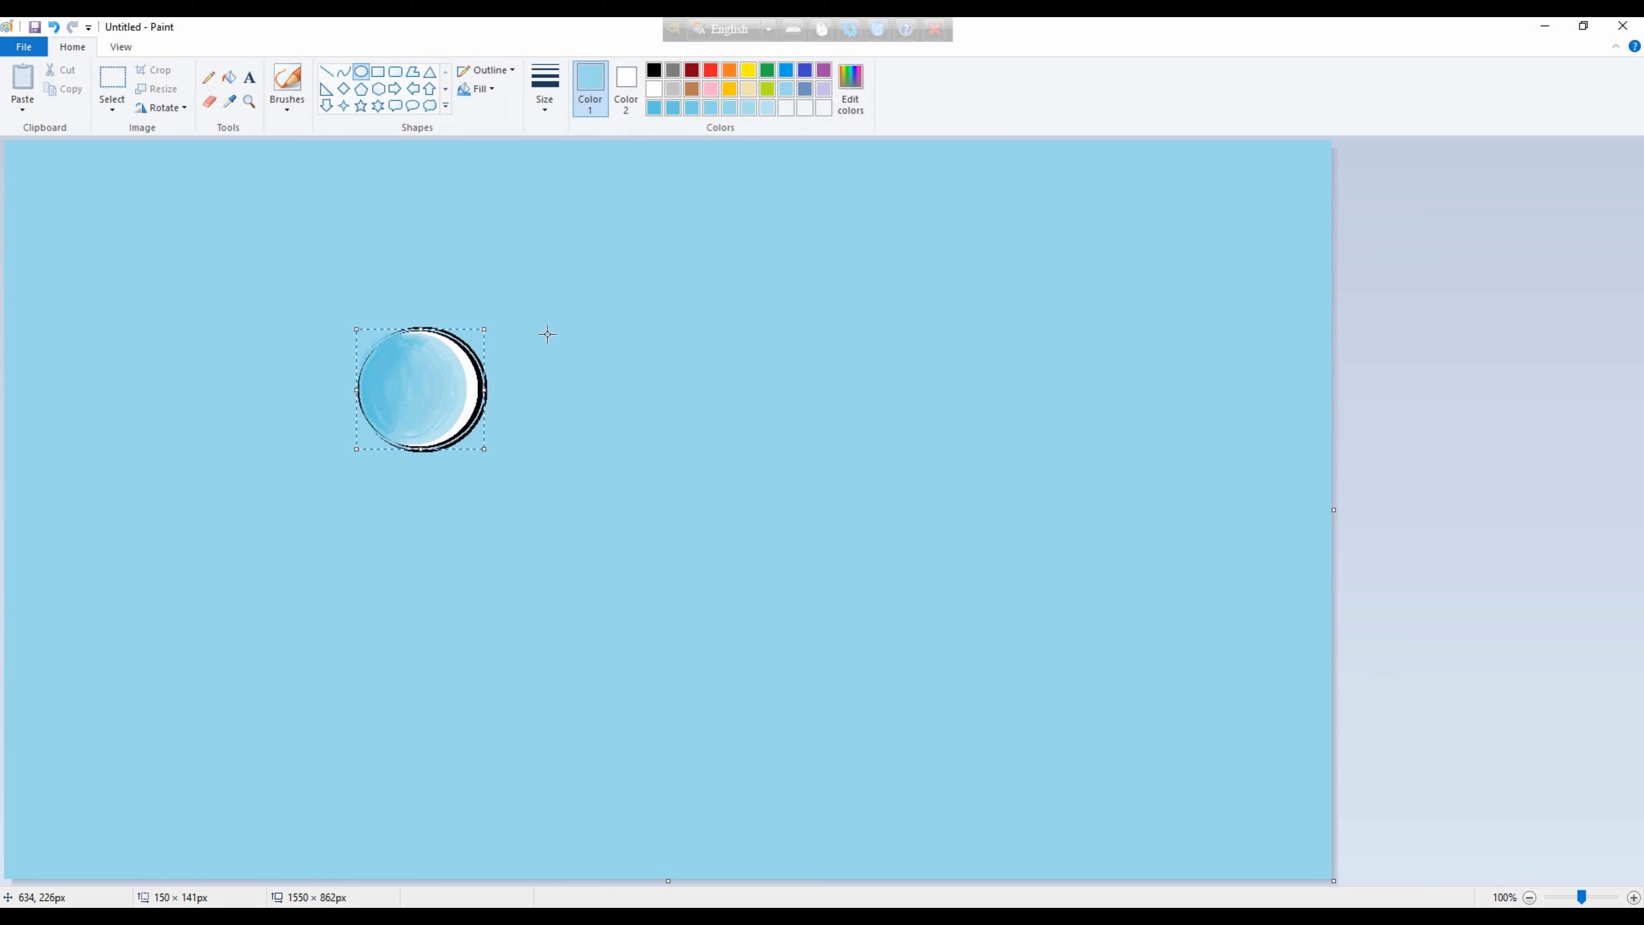
{"action": "key", "text": "Left"}
{"action": "key", "text": "Right"}
{"action": "key", "text": "Right"}
{"action": "left_click", "coordinate": [602, 403]}
{"action": "left_click", "coordinate": [228, 78]}
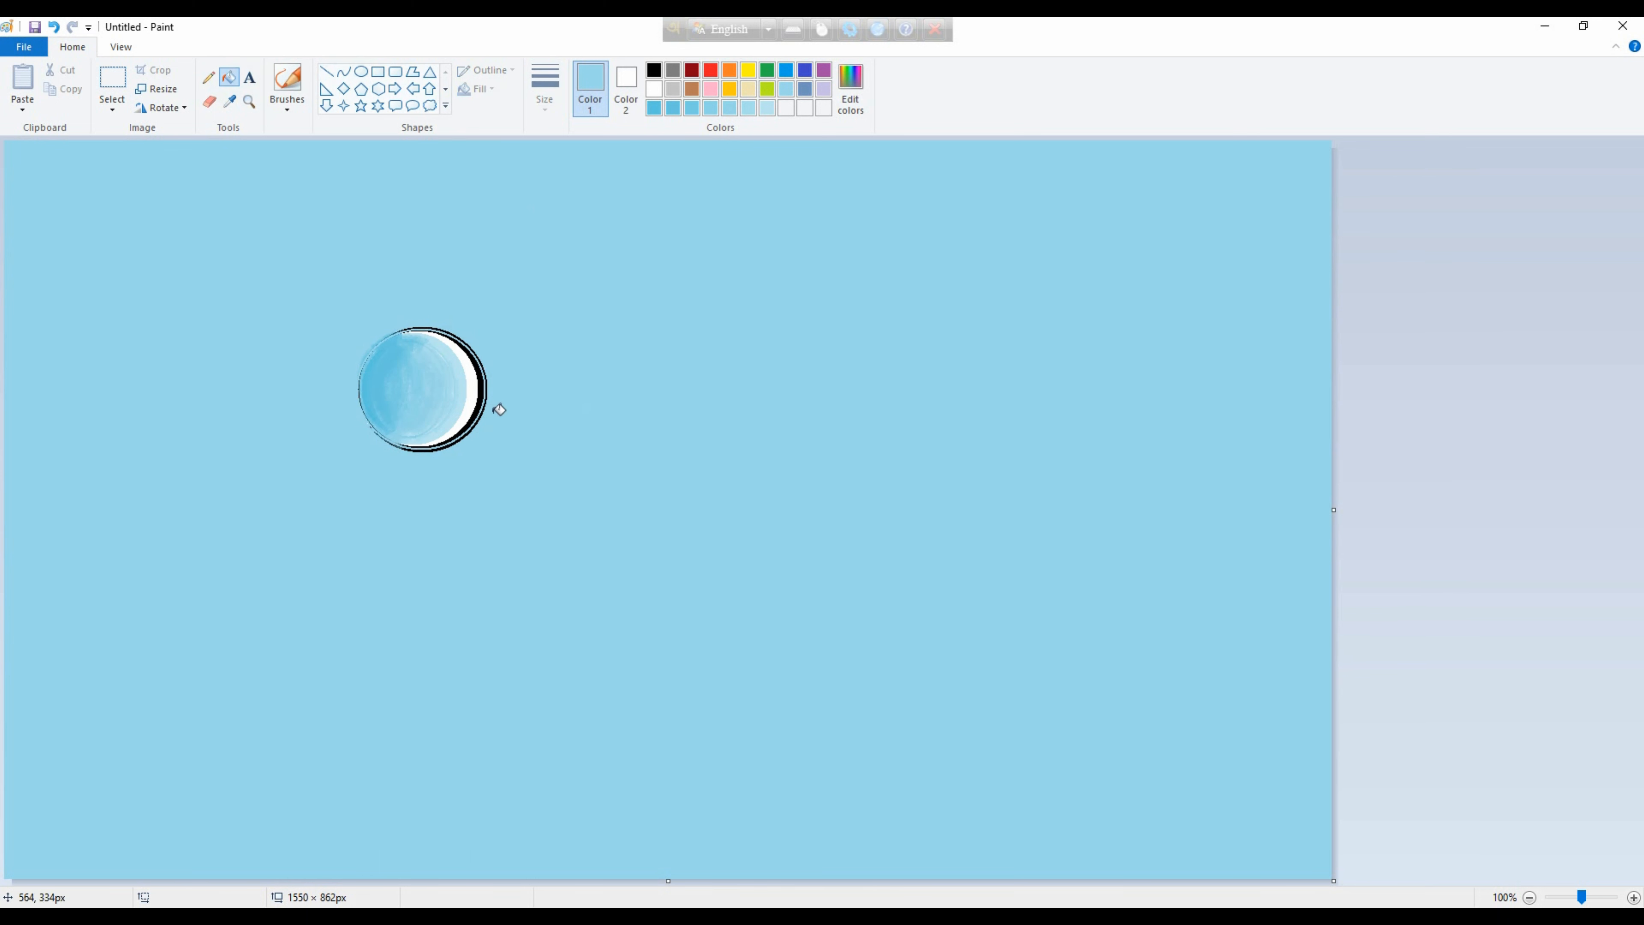
{"action": "left_click", "coordinate": [485, 366]}
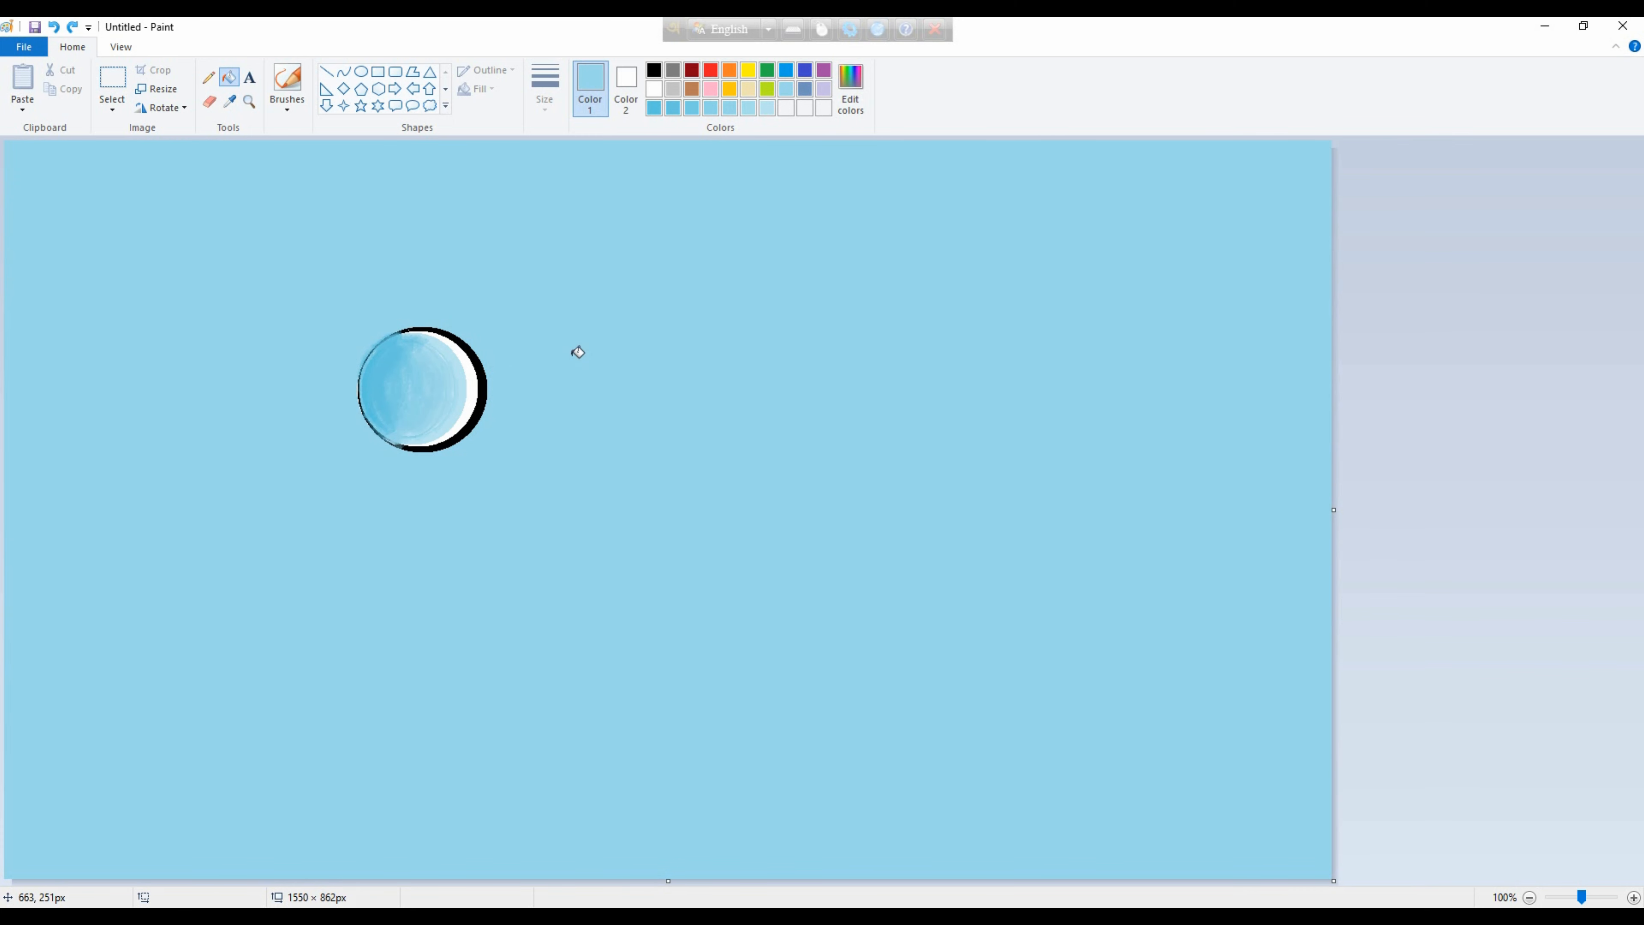
Draw a small solid white circle, about 24 × 24 px, inside the upper left of the ball as a highlight.
{"action": "left_click", "coordinate": [654, 89]}
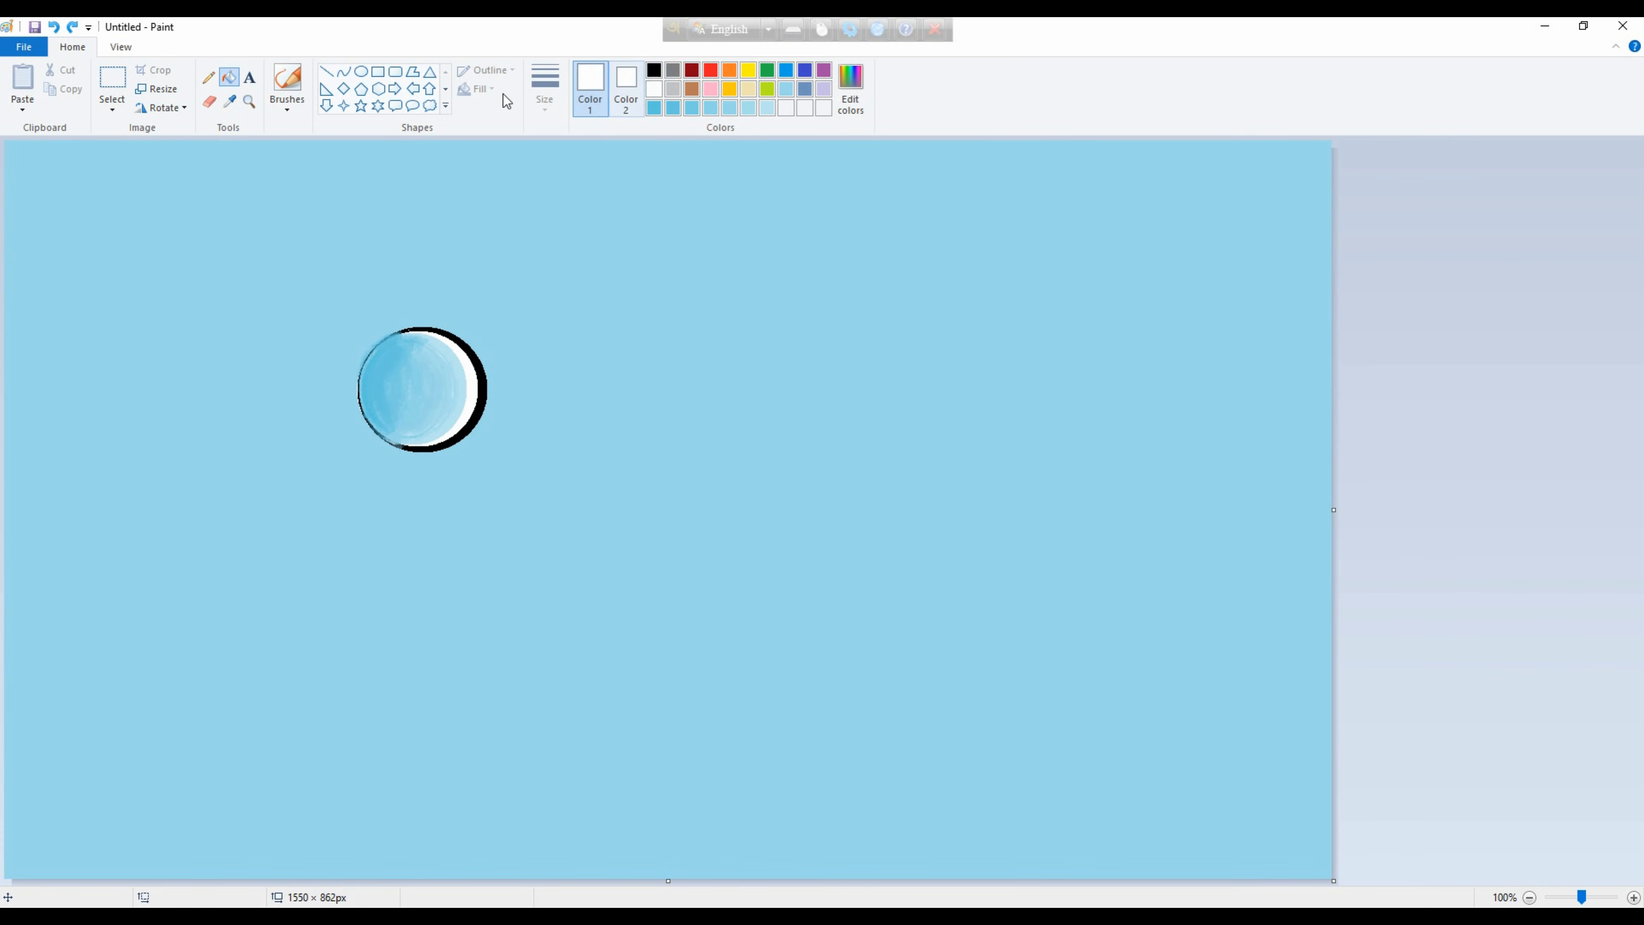
{"action": "left_click", "coordinate": [360, 72]}
{"action": "left_click_drag", "start_coordinate": [377, 384], "coordinate": [396, 364]}
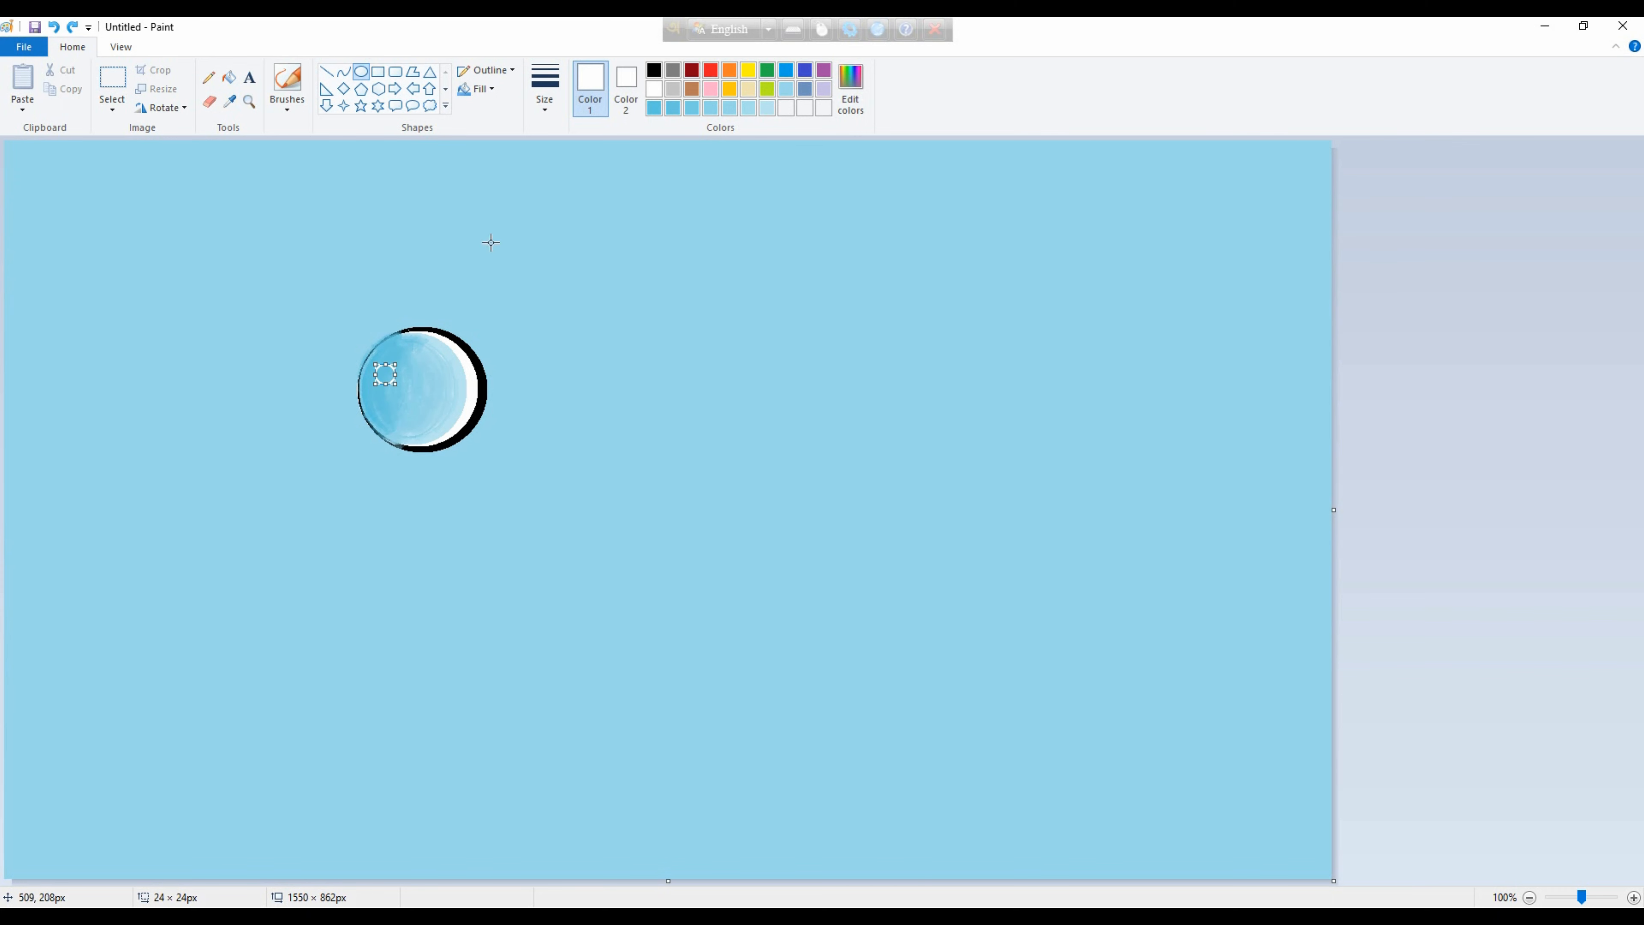
{"action": "left_click", "coordinate": [489, 89]}
{"action": "left_click", "coordinate": [499, 121]}
Nudge the white highlight circle slightly upward and a touch left, and set it in place.
{"action": "key", "text": "Up"}
{"action": "key", "text": "Up"}
{"action": "key", "text": "Up"}
{"action": "key", "text": "Up"}
{"action": "key", "text": "Up"}
{"action": "key", "text": "Up"}
{"action": "key", "text": "Left"}
{"action": "left_click", "coordinate": [638, 352]}
Brush medium blue around the outside of the ball's black rim to form a shadow halo.
{"action": "left_click", "coordinate": [654, 107]}
{"action": "left_click", "coordinate": [287, 104]}
{"action": "left_click", "coordinate": [391, 172]}
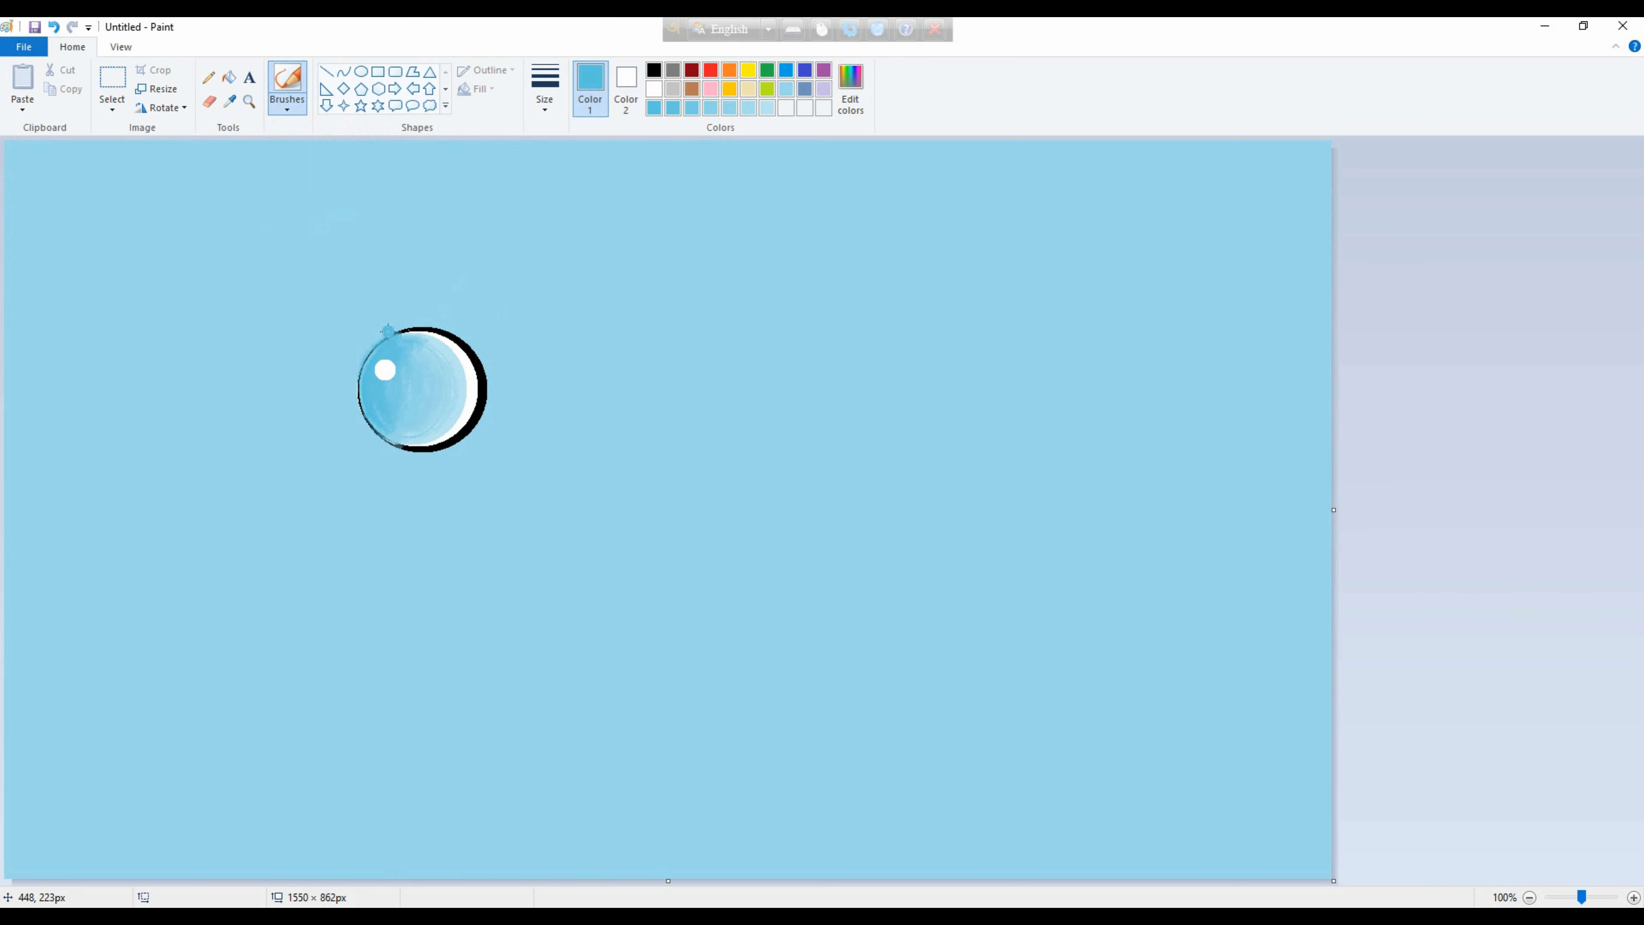
{"action": "mouse_move", "coordinate": [387, 331]}
{"action": "left_mouse_down"}
{"action": "mouse_move", "coordinate": [467, 339]}
{"action": "mouse_move", "coordinate": [492, 389]}
{"action": "mouse_move", "coordinate": [447, 455]}
{"action": "mouse_move", "coordinate": [381, 442]}
{"action": "left_mouse_up"}
{"action": "key", "text": "ctrl+z"}
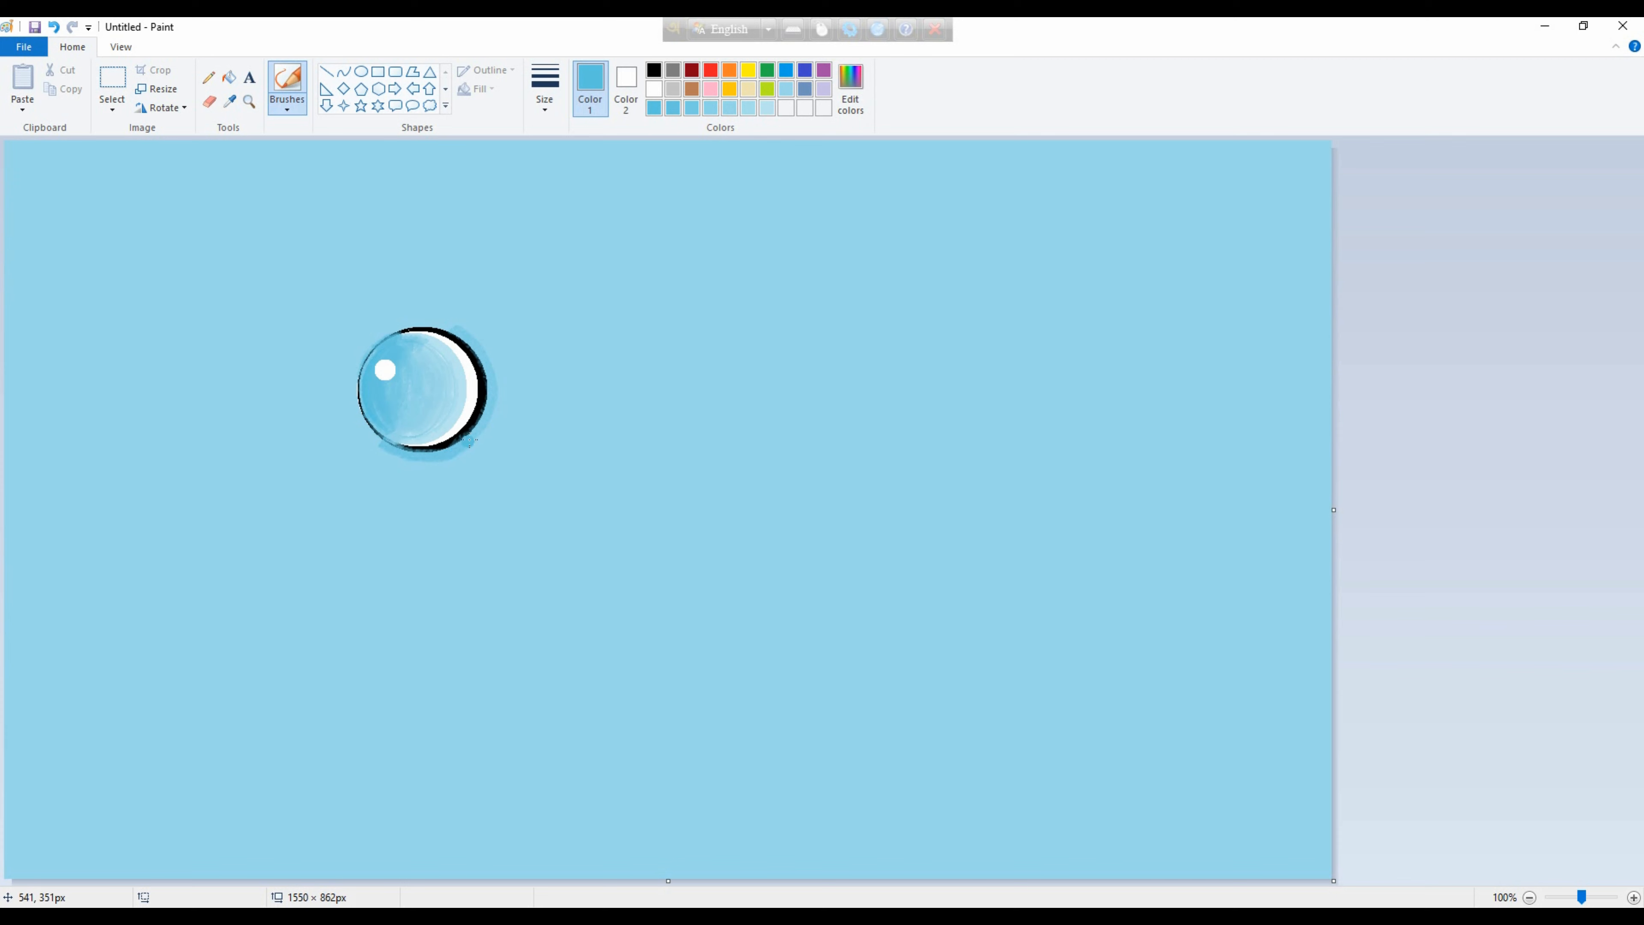
{"action": "mouse_move", "coordinate": [490, 407]}
{"action": "left_mouse_down"}
{"action": "mouse_move", "coordinate": [467, 335]}
{"action": "mouse_move", "coordinate": [392, 333]}
{"action": "mouse_move", "coordinate": [450, 326]}
{"action": "mouse_move", "coordinate": [400, 328]}
{"action": "left_mouse_up"}
{"action": "left_click_drag", "start_coordinate": [389, 452], "coordinate": [375, 428]}
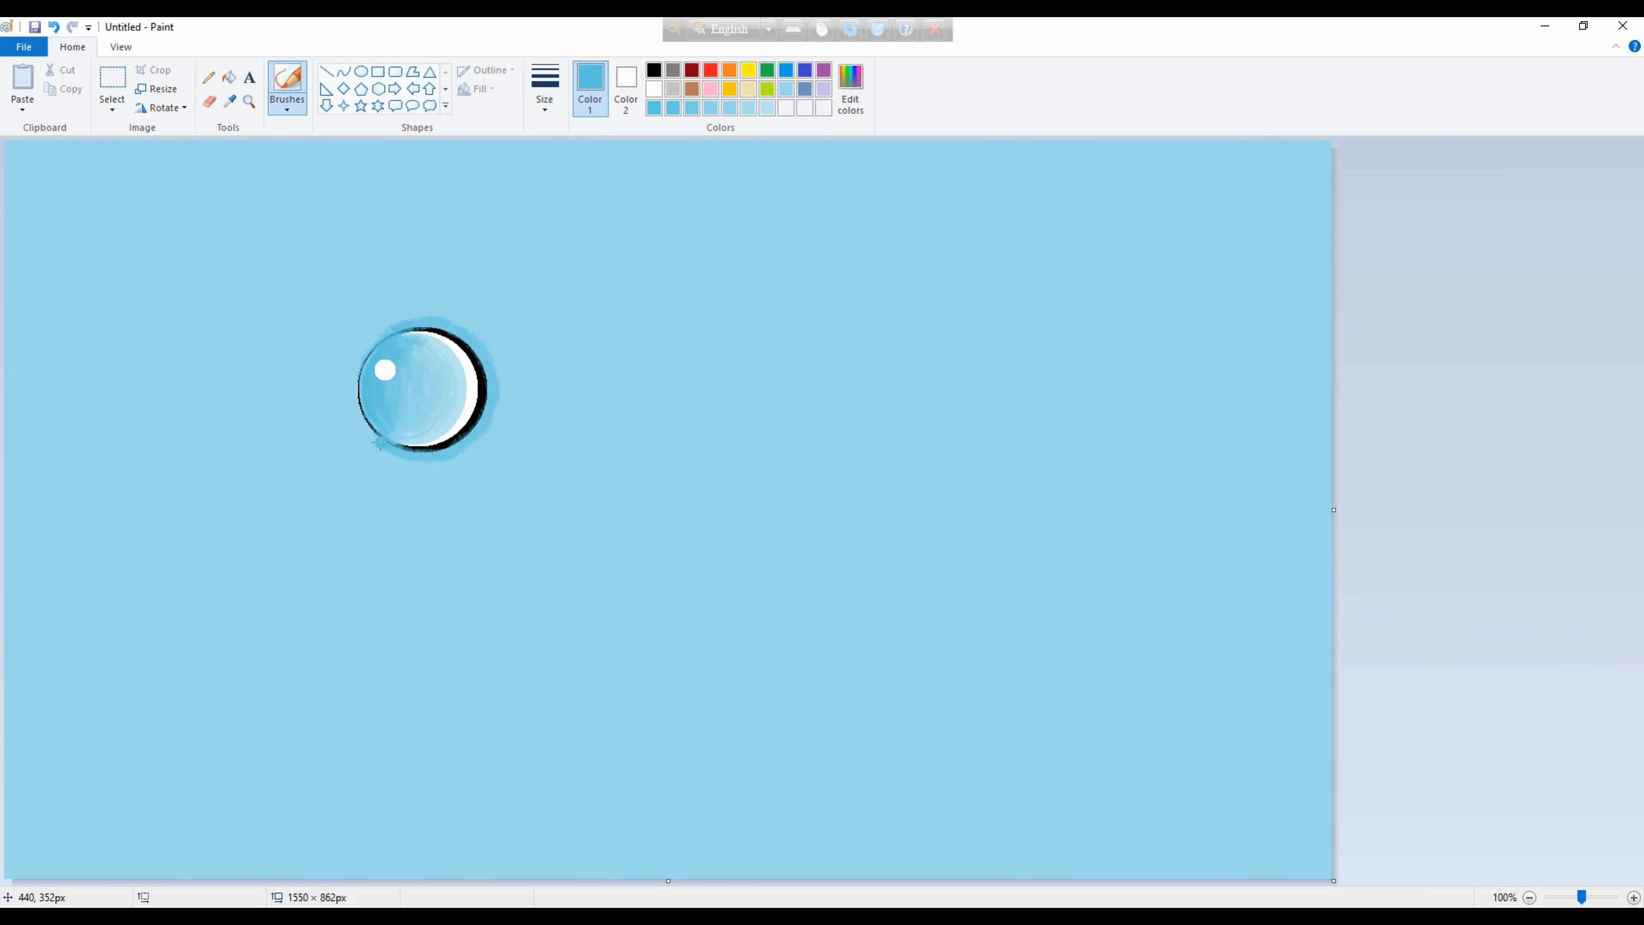
{"action": "left_click_drag", "start_coordinate": [392, 446], "coordinate": [379, 439]}
{"action": "key", "text": "ctrl+z"}
Paint blue over the outer edge of the black crescent to thin it, and fill out the surrounding shadow.
{"action": "left_click_drag", "start_coordinate": [463, 442], "coordinate": [481, 362]}
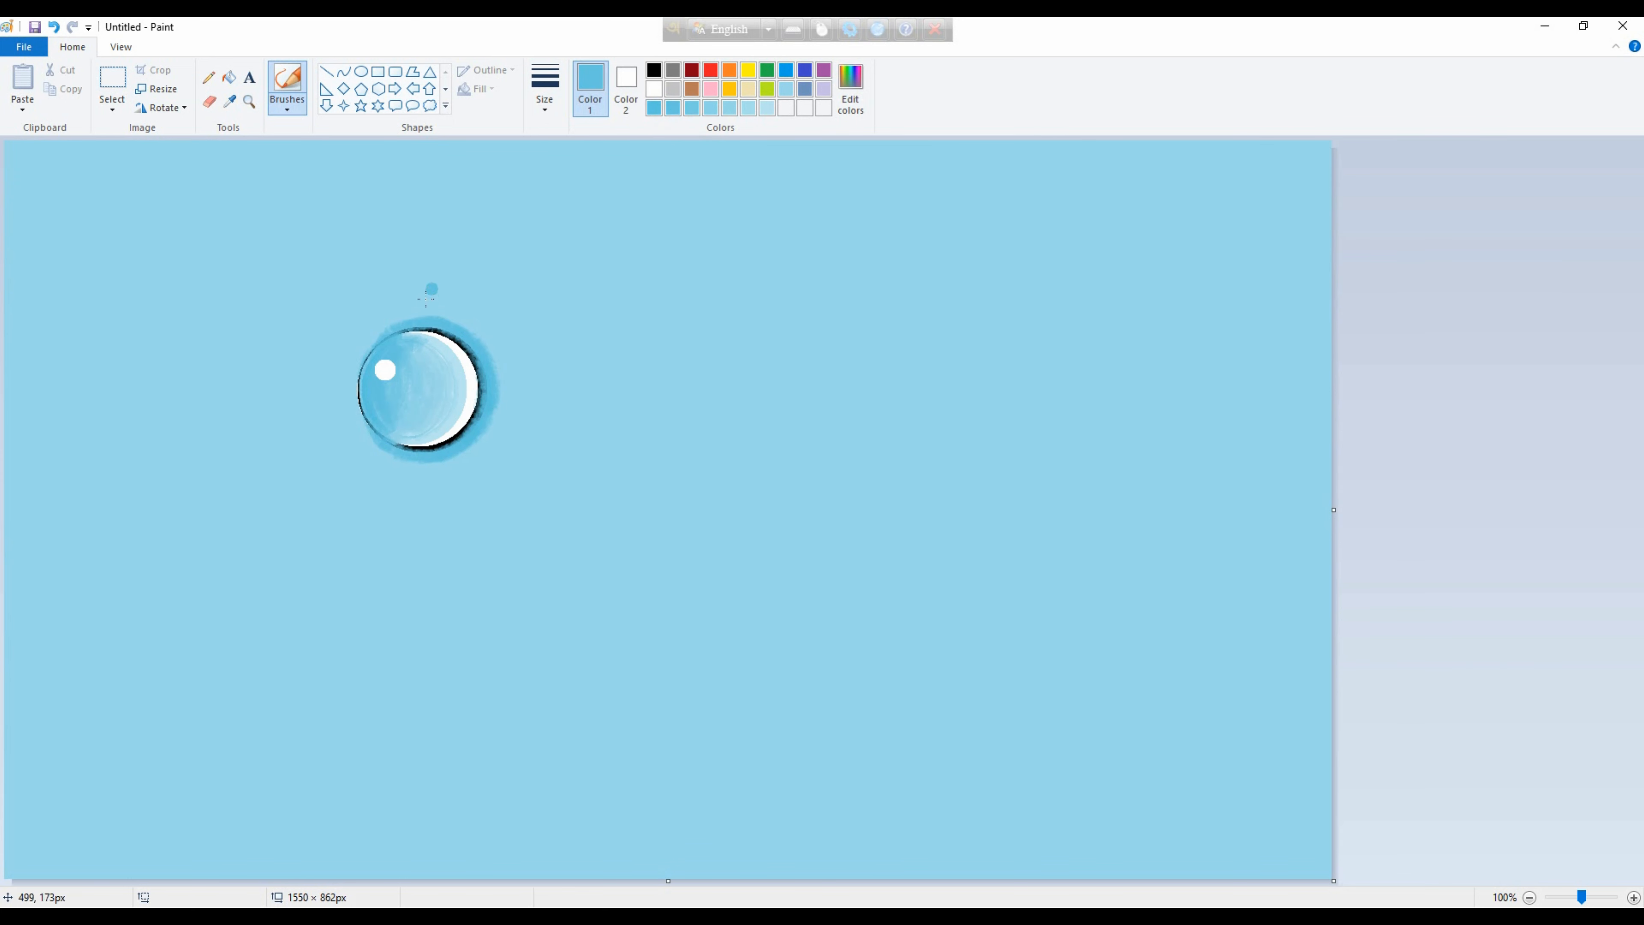
{"action": "left_click_drag", "start_coordinate": [499, 381], "coordinate": [491, 419]}
{"action": "left_click_drag", "start_coordinate": [402, 459], "coordinate": [378, 447]}
Extend the shadow around the ball outward with progressively lighter blues, softening it into the background.
{"action": "left_click", "coordinate": [692, 108]}
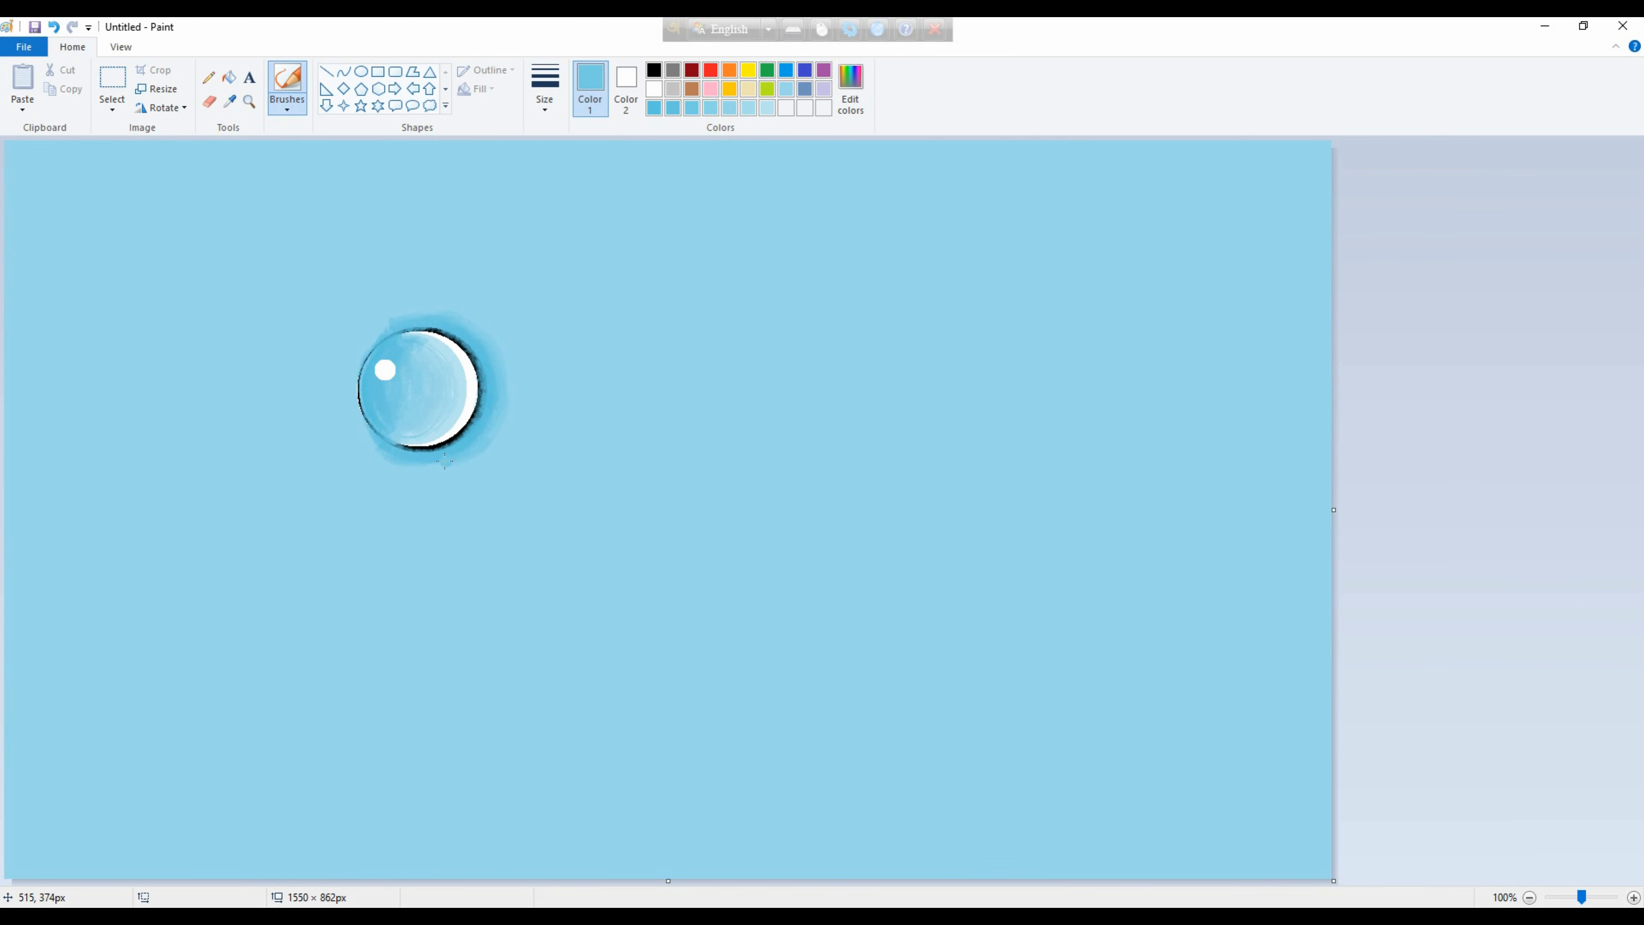
{"action": "left_click_drag", "start_coordinate": [387, 458], "coordinate": [363, 428]}
{"action": "left_click", "coordinate": [714, 107]}
Mix a darker custom blue from the medium blue, with Red 32, Green 131 and Blue 155.
{"action": "double_click", "coordinate": [654, 107]}
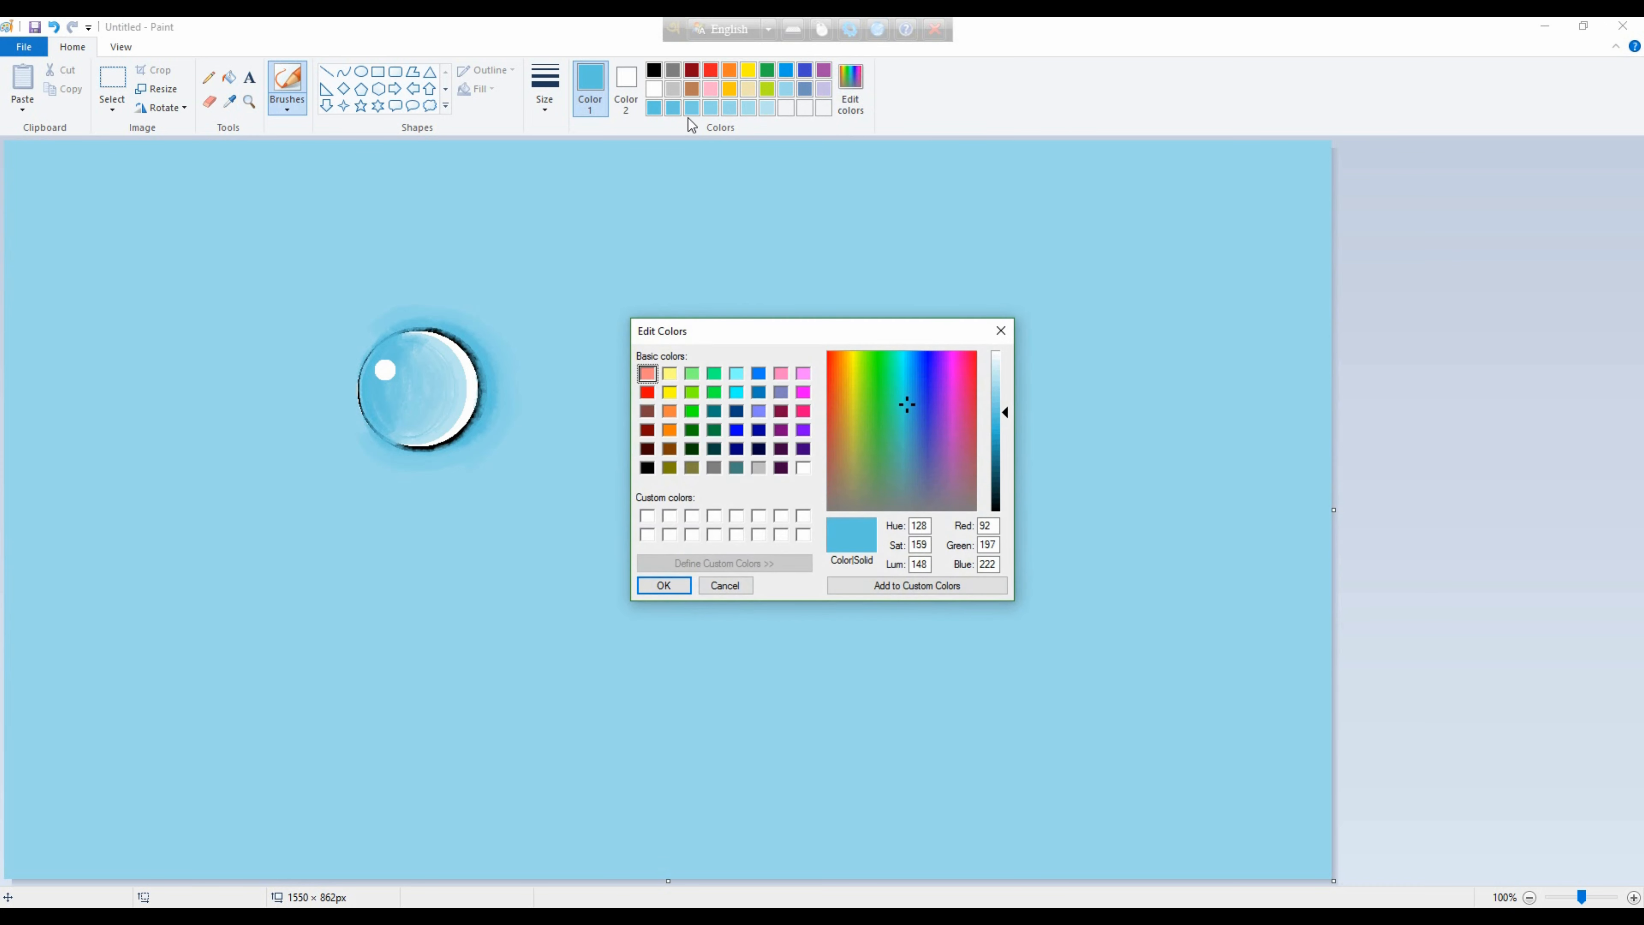
{"action": "left_click", "coordinate": [1001, 459]}
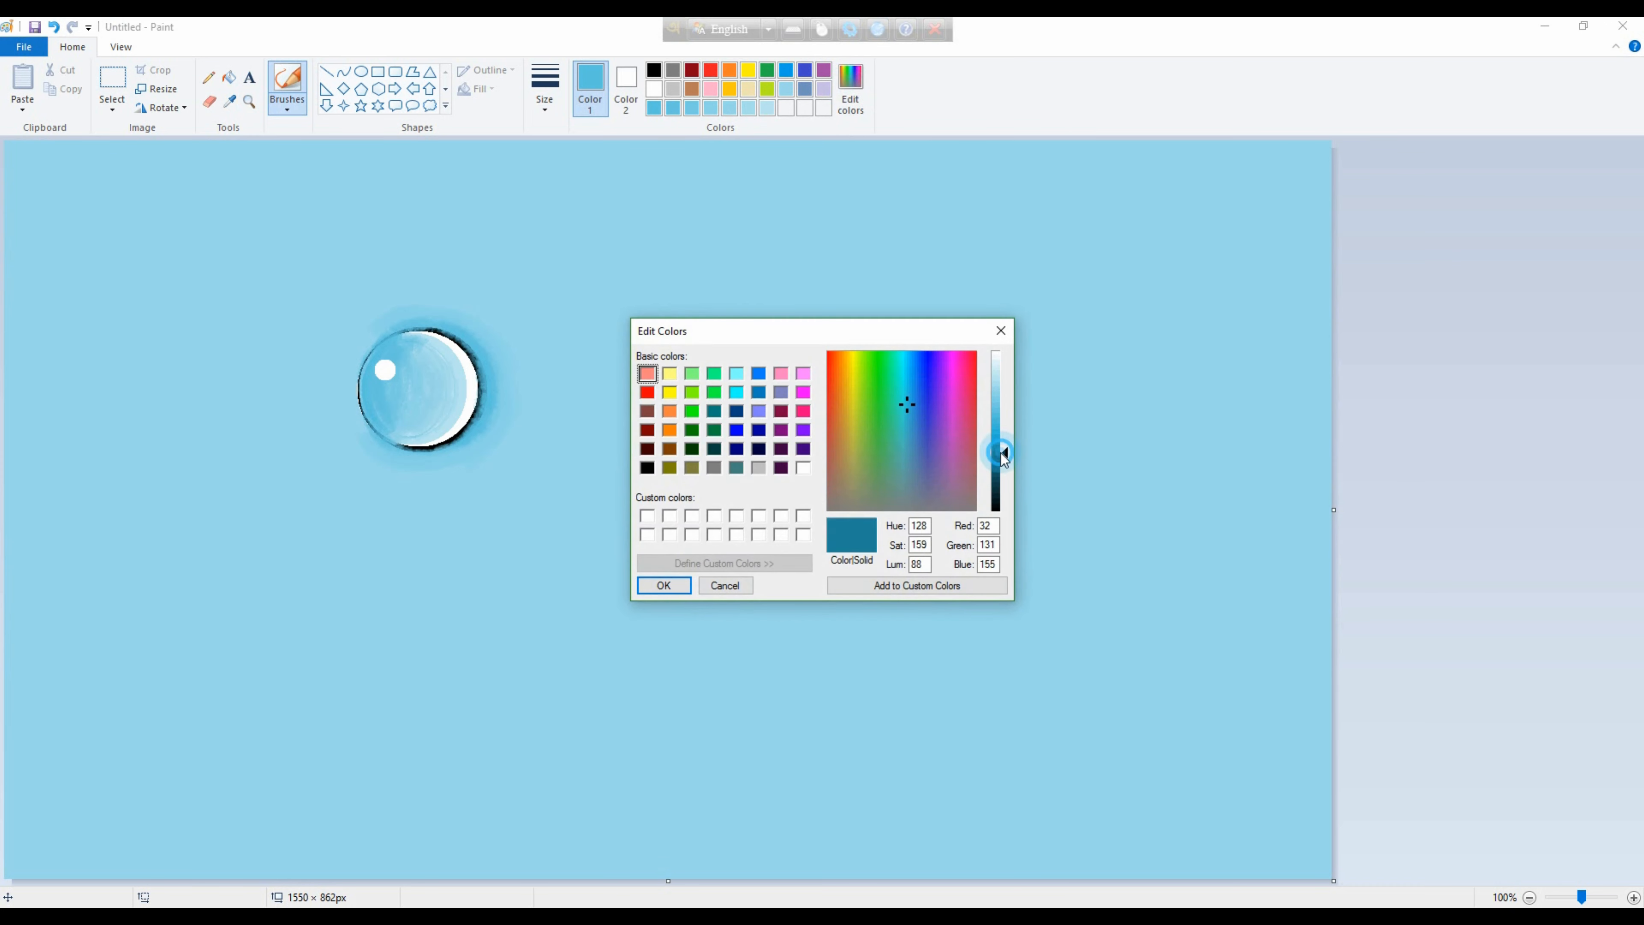
{"action": "left_click", "coordinate": [664, 584]}
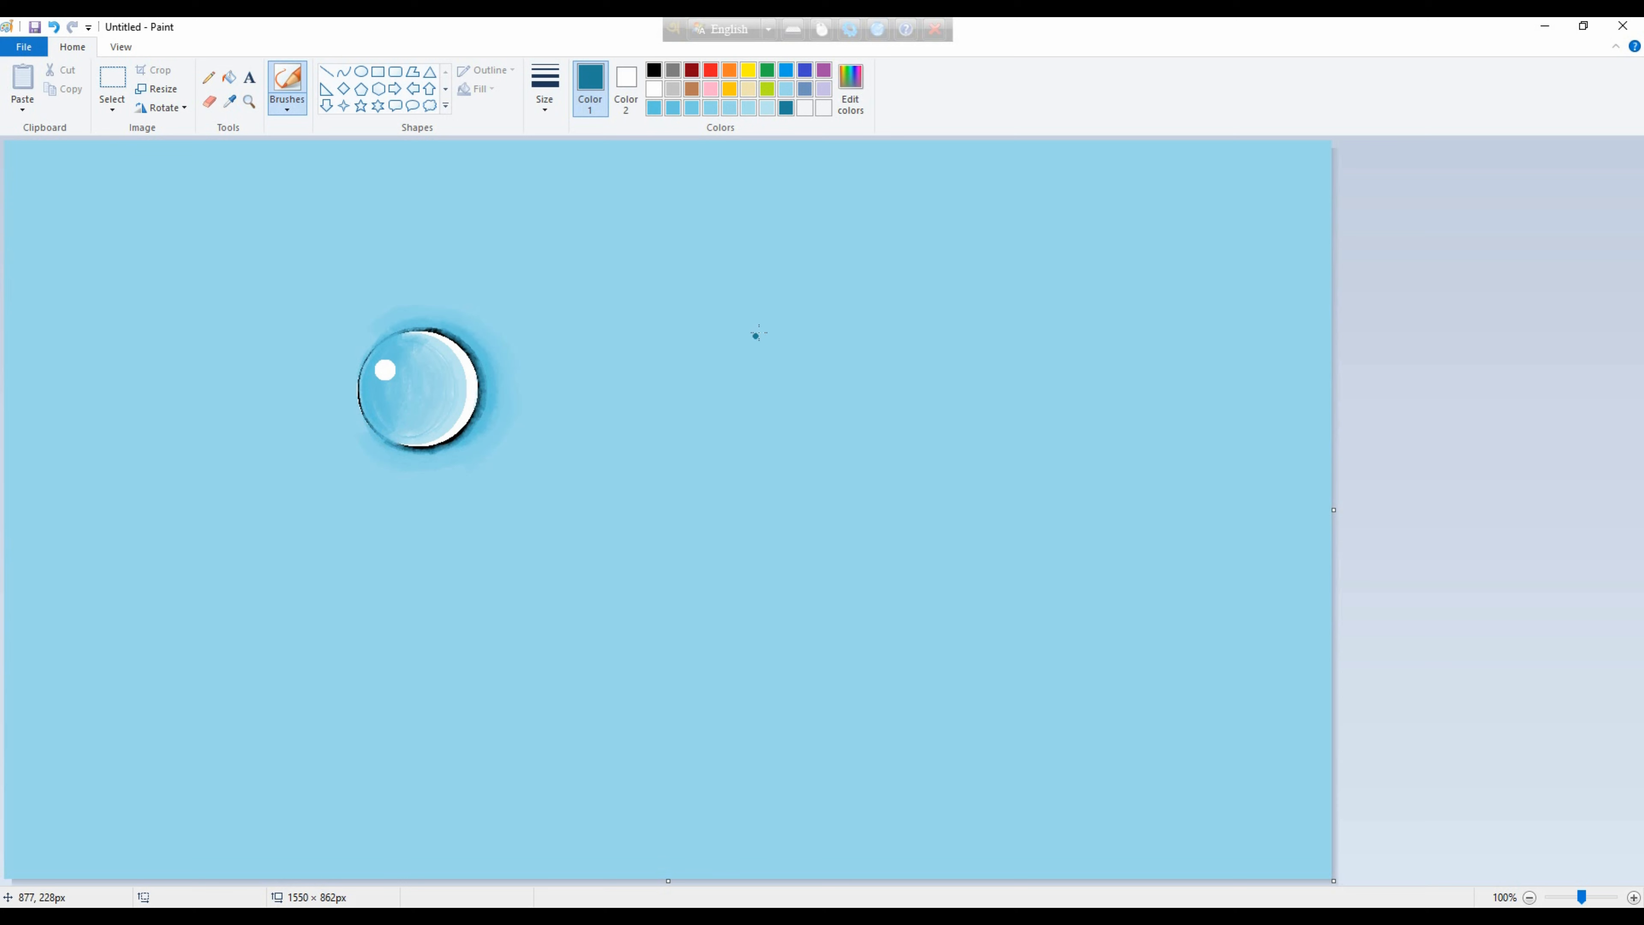
Draw an unfilled black oval outline, about 140 × 137 px, fitted around the edge of the ball.
{"action": "left_click", "coordinate": [654, 70]}
{"action": "left_click", "coordinate": [365, 77]}
{"action": "left_click", "coordinate": [482, 88]}
{"action": "left_click", "coordinate": [474, 131]}
{"action": "left_click_drag", "start_coordinate": [378, 432], "coordinate": [494, 313]}
{"action": "mouse_move", "coordinate": [441, 361]}
{"action": "left_mouse_down"}
{"action": "mouse_move", "coordinate": [417, 372]}
{"action": "mouse_move", "coordinate": [480, 331]}
{"action": "left_mouse_up"}
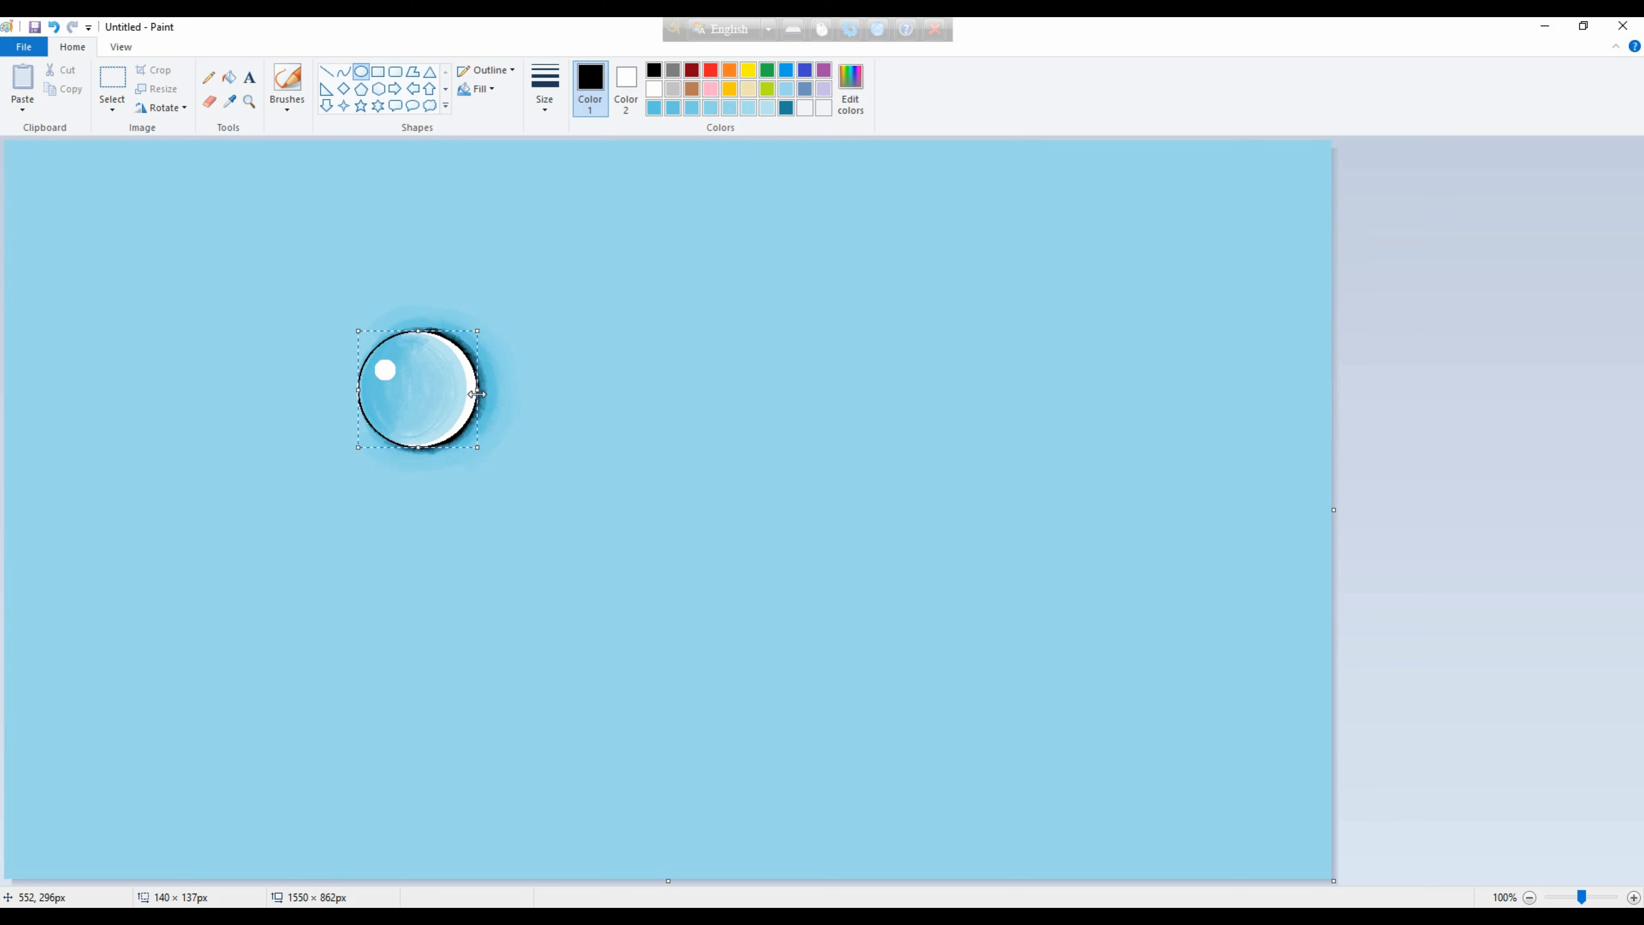
{"action": "left_click_drag", "start_coordinate": [477, 393], "coordinate": [477, 396]}
{"action": "left_click", "coordinate": [618, 350]}
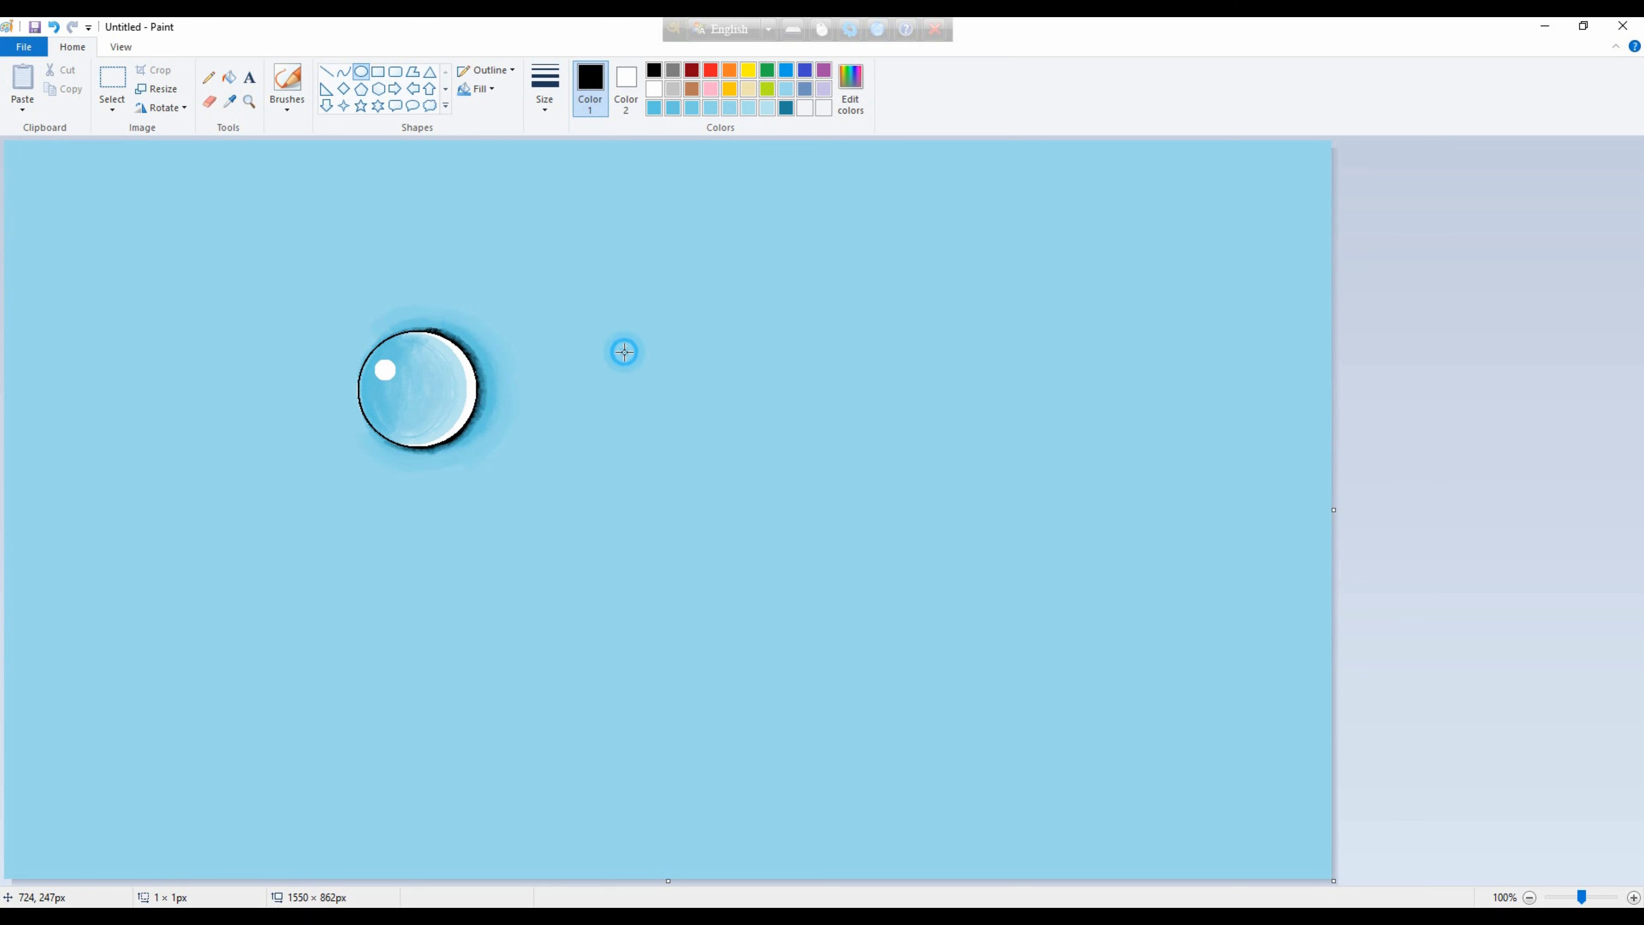
Add a second black oval outline over the ball's edge, fitted slightly wider to thicken the rim.
{"action": "left_click_drag", "start_coordinate": [381, 422], "coordinate": [577, 306]}
{"action": "left_click_drag", "start_coordinate": [458, 361], "coordinate": [434, 386]}
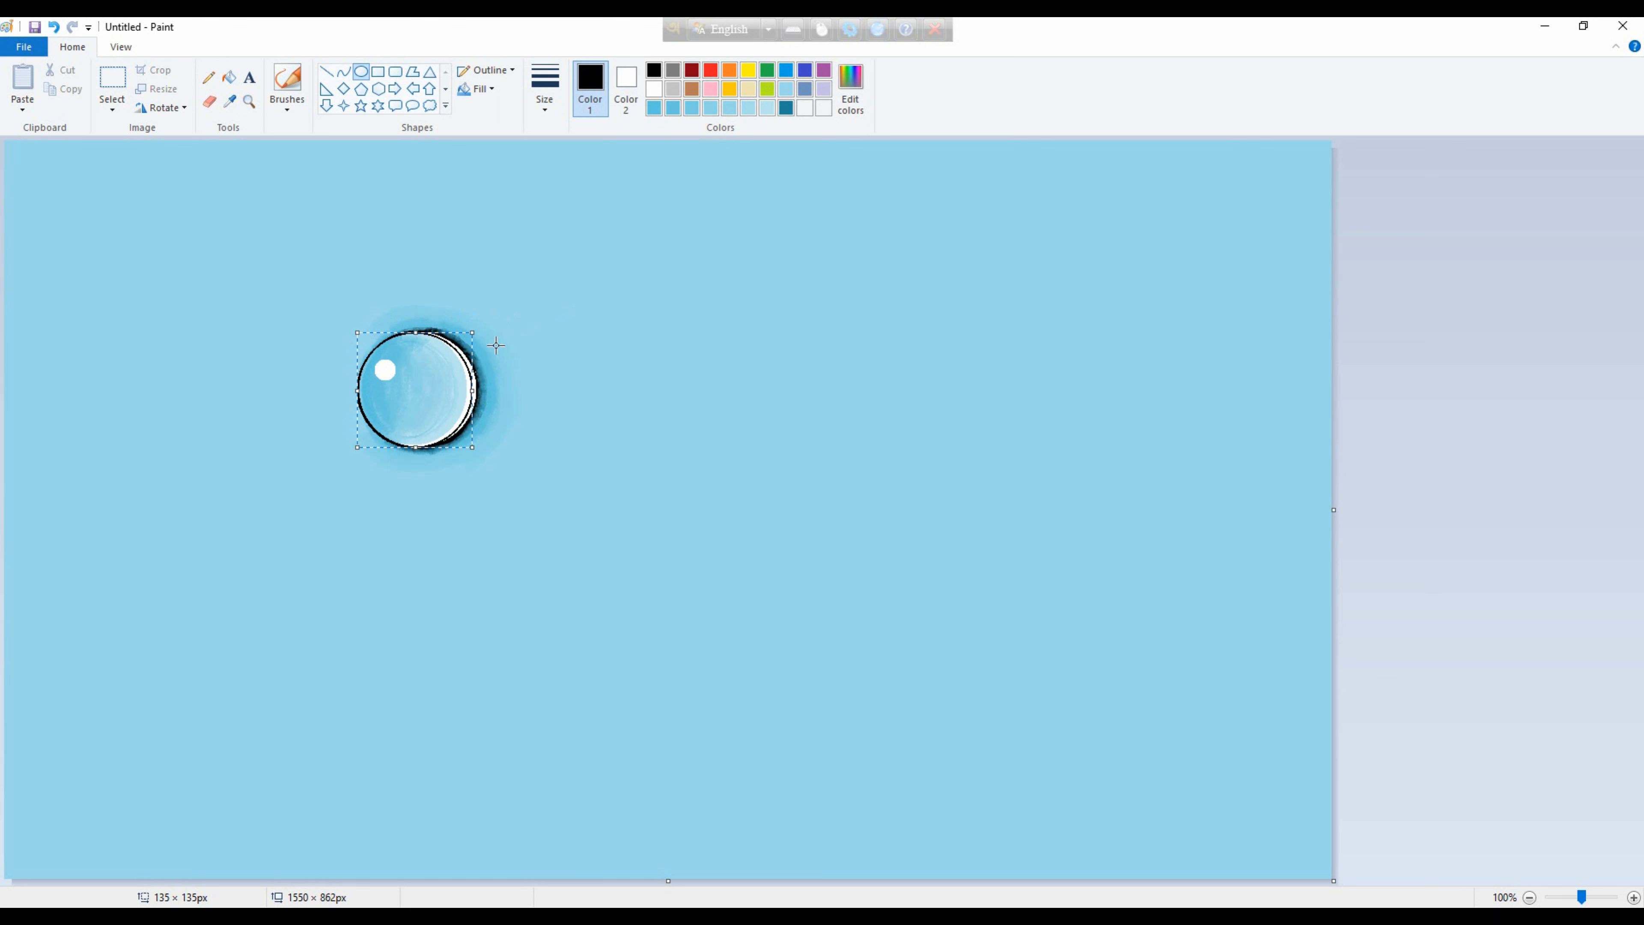
{"action": "left_click_drag", "start_coordinate": [476, 332], "coordinate": [482, 329]}
{"action": "left_click", "coordinate": [608, 360]}
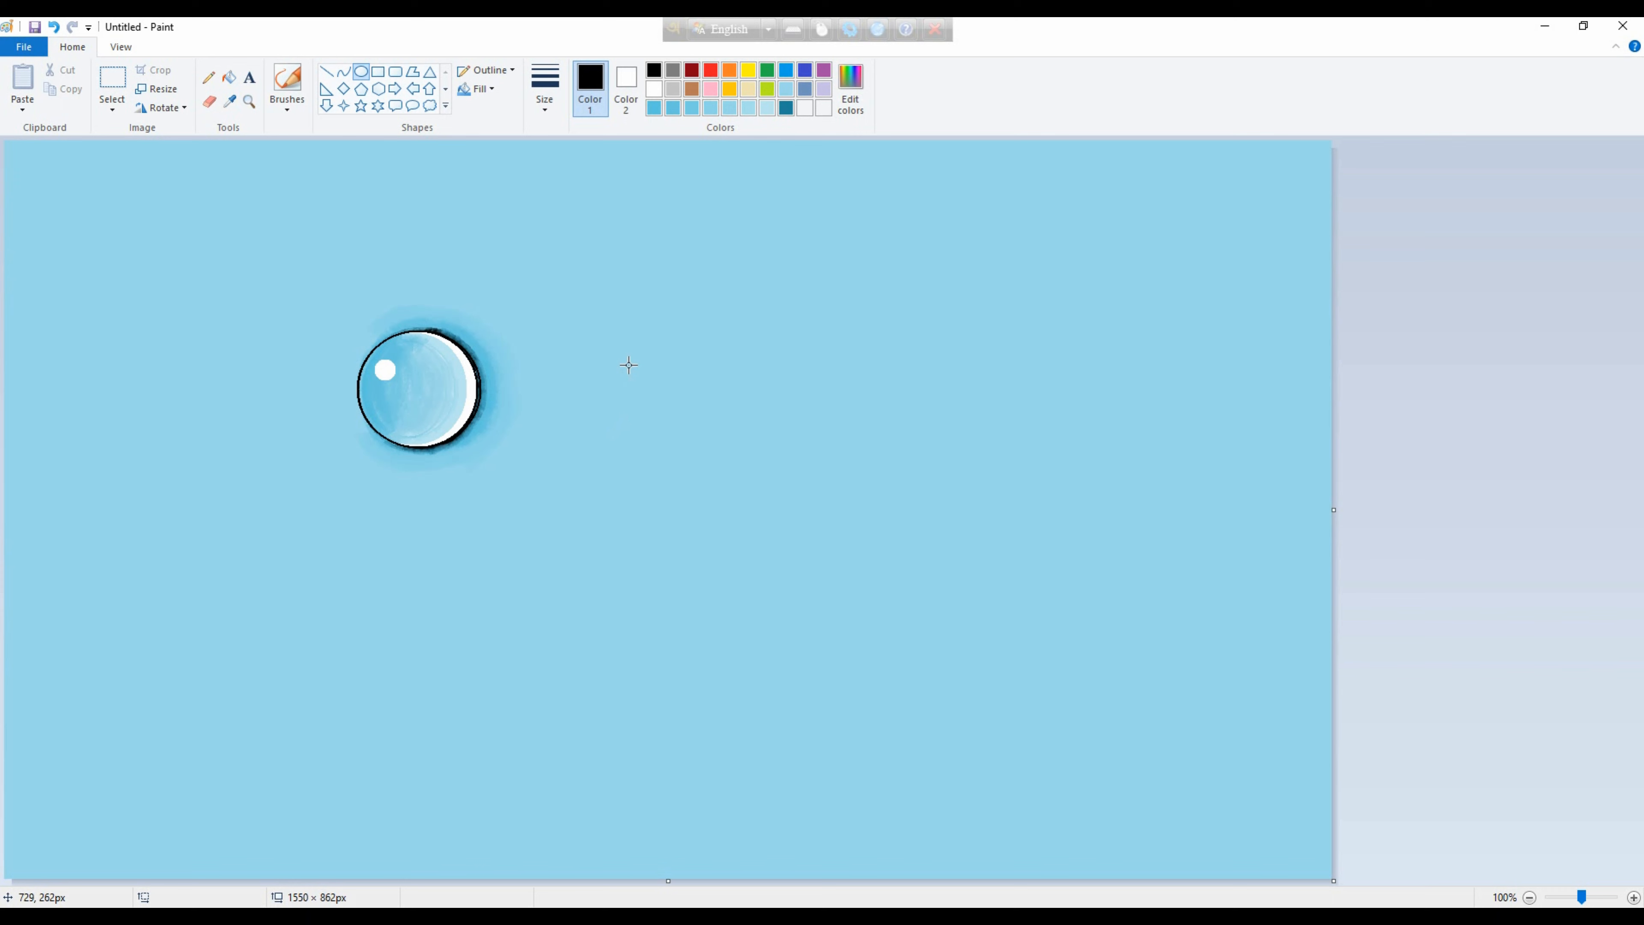
Select a rectangular area of about 252 × 196 px around the ball and its shadow, and copy it.
{"action": "left_click", "coordinate": [115, 111]}
{"action": "left_click", "coordinate": [108, 153]}
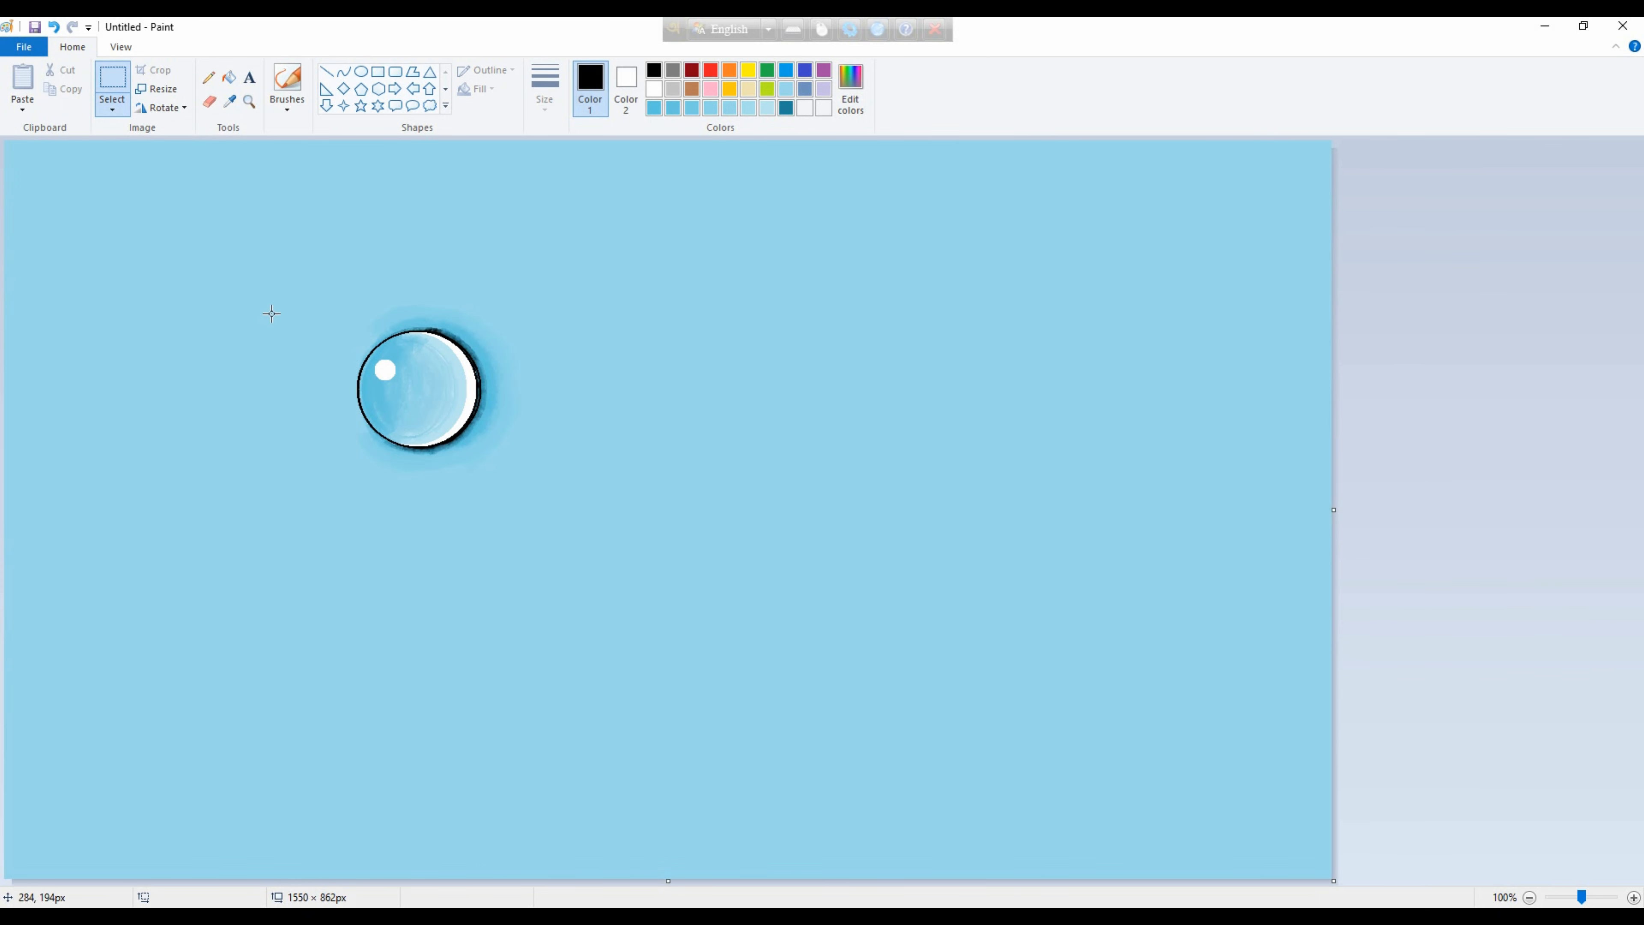
{"action": "left_click_drag", "start_coordinate": [303, 309], "coordinate": [438, 408]}
{"action": "left_click_drag", "start_coordinate": [517, 477], "coordinate": [518, 476]}
{"action": "right_click", "coordinate": [414, 403]}
{"action": "left_click", "coordinate": [455, 430]}
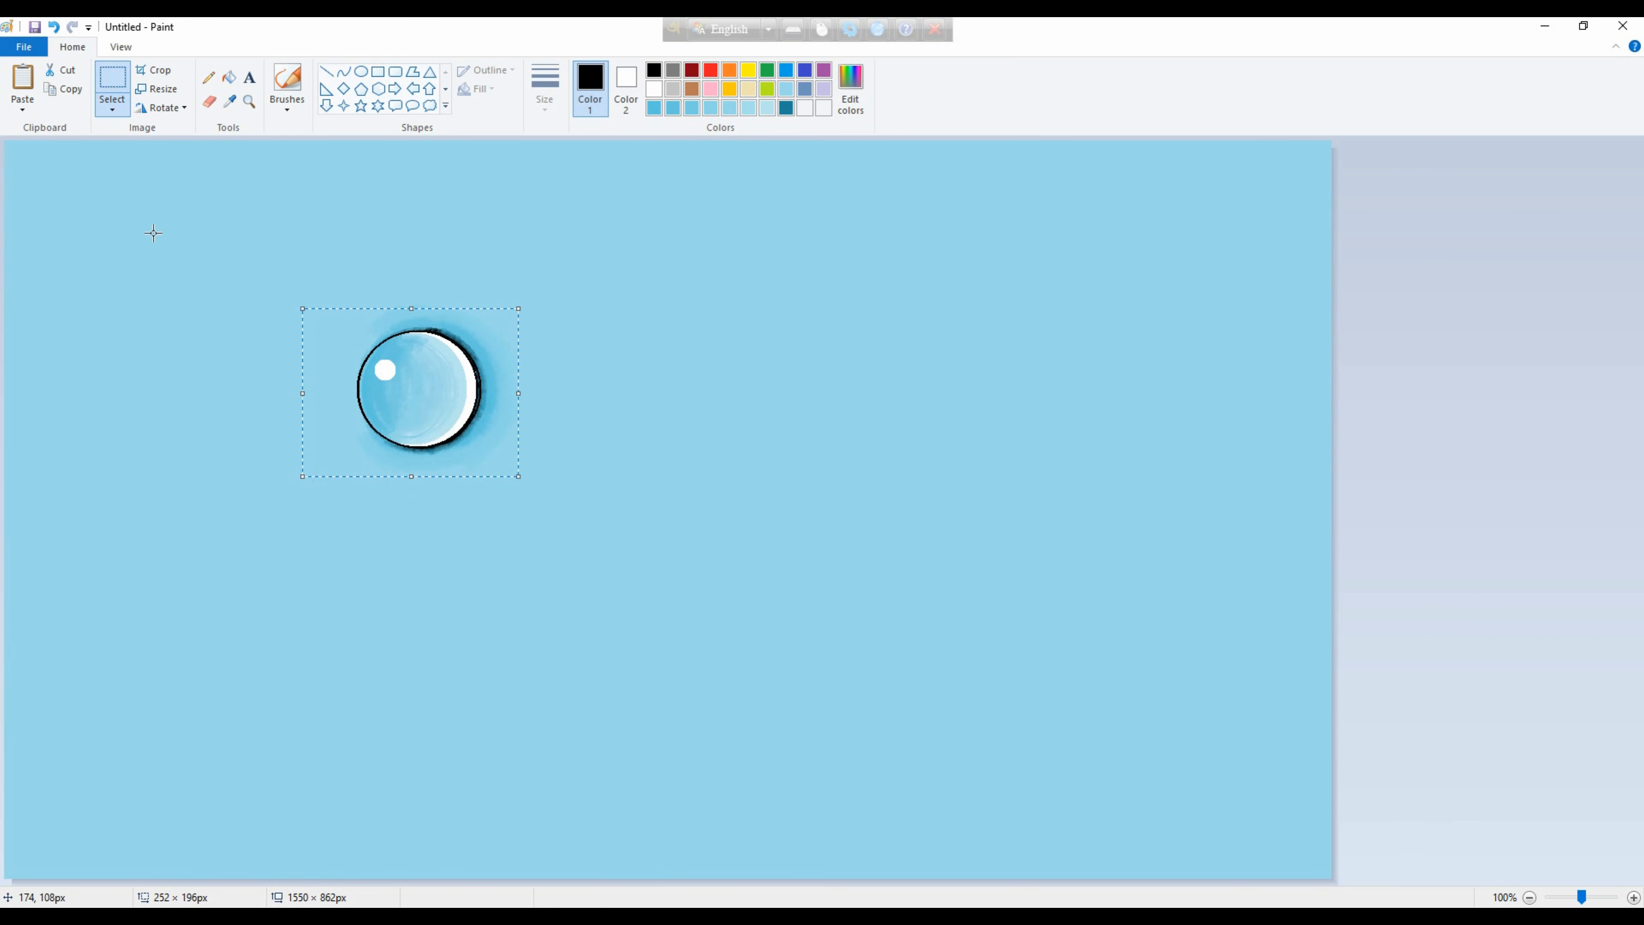
Paste a copy of the ball, shrink it, and place it to the right of the original.
{"action": "right_click", "coordinate": [153, 234]}
{"action": "left_click", "coordinate": [180, 280]}
{"action": "left_click_drag", "start_coordinate": [162, 230], "coordinate": [661, 546]}
{"action": "left_click_drag", "start_coordinate": [720, 456], "coordinate": [647, 517]}
{"action": "left_click_drag", "start_coordinate": [583, 562], "coordinate": [597, 428]}
Paste another copy, shrink it further, and place it below, between the original ball and the first copy.
{"action": "right_click", "coordinate": [230, 462]}
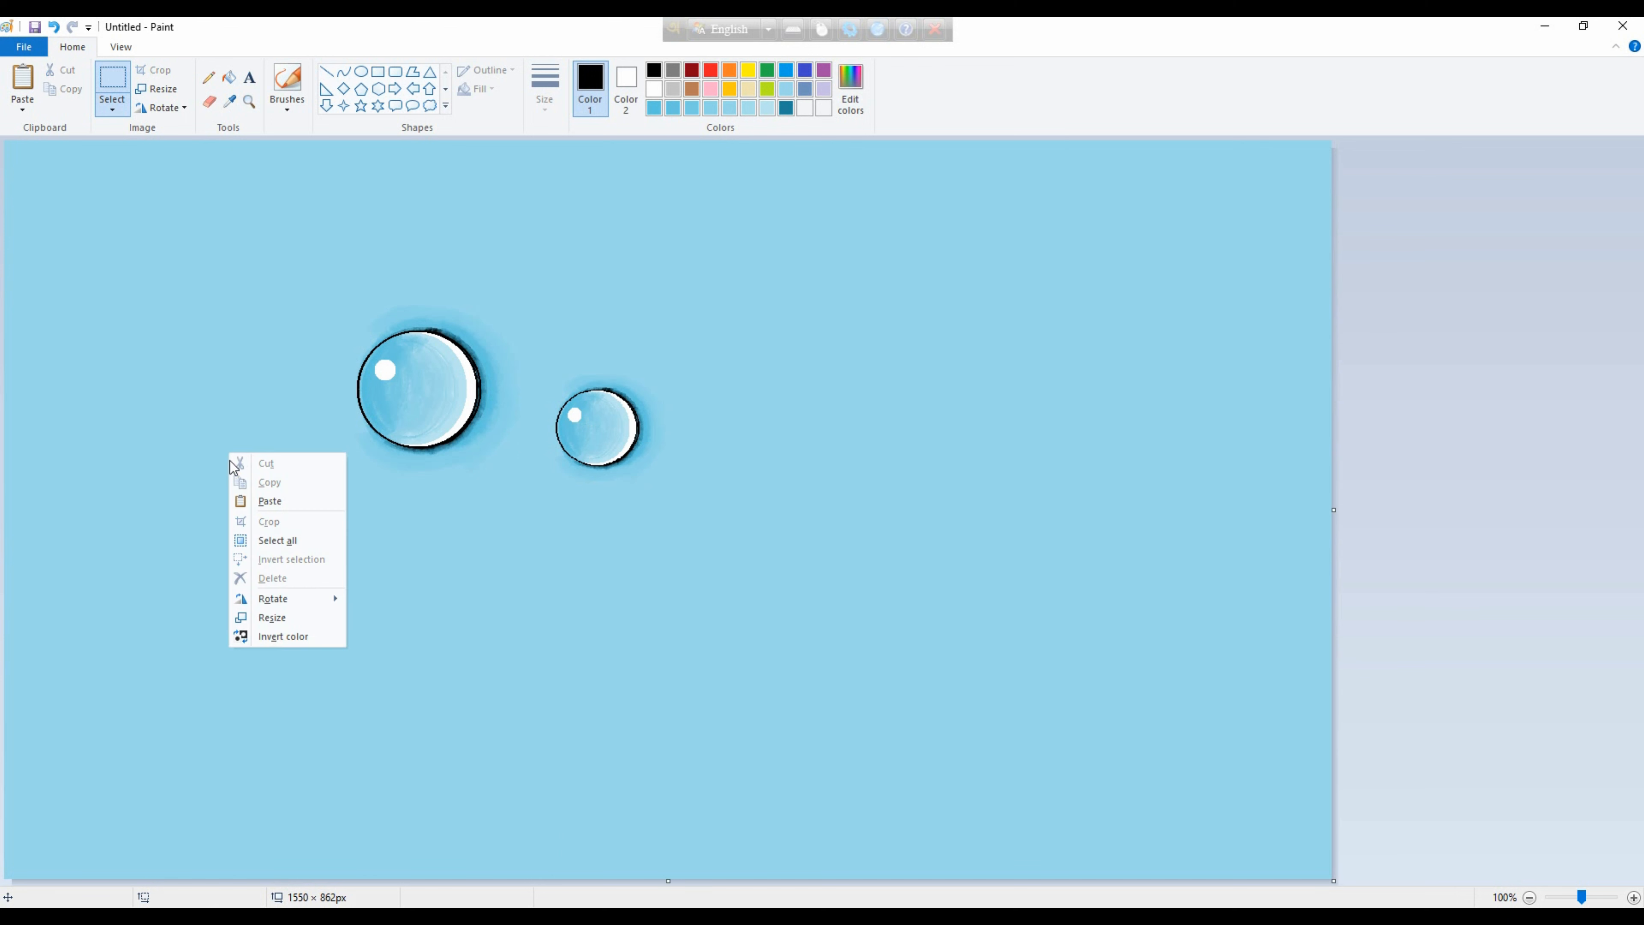
{"action": "left_click", "coordinate": [259, 500]}
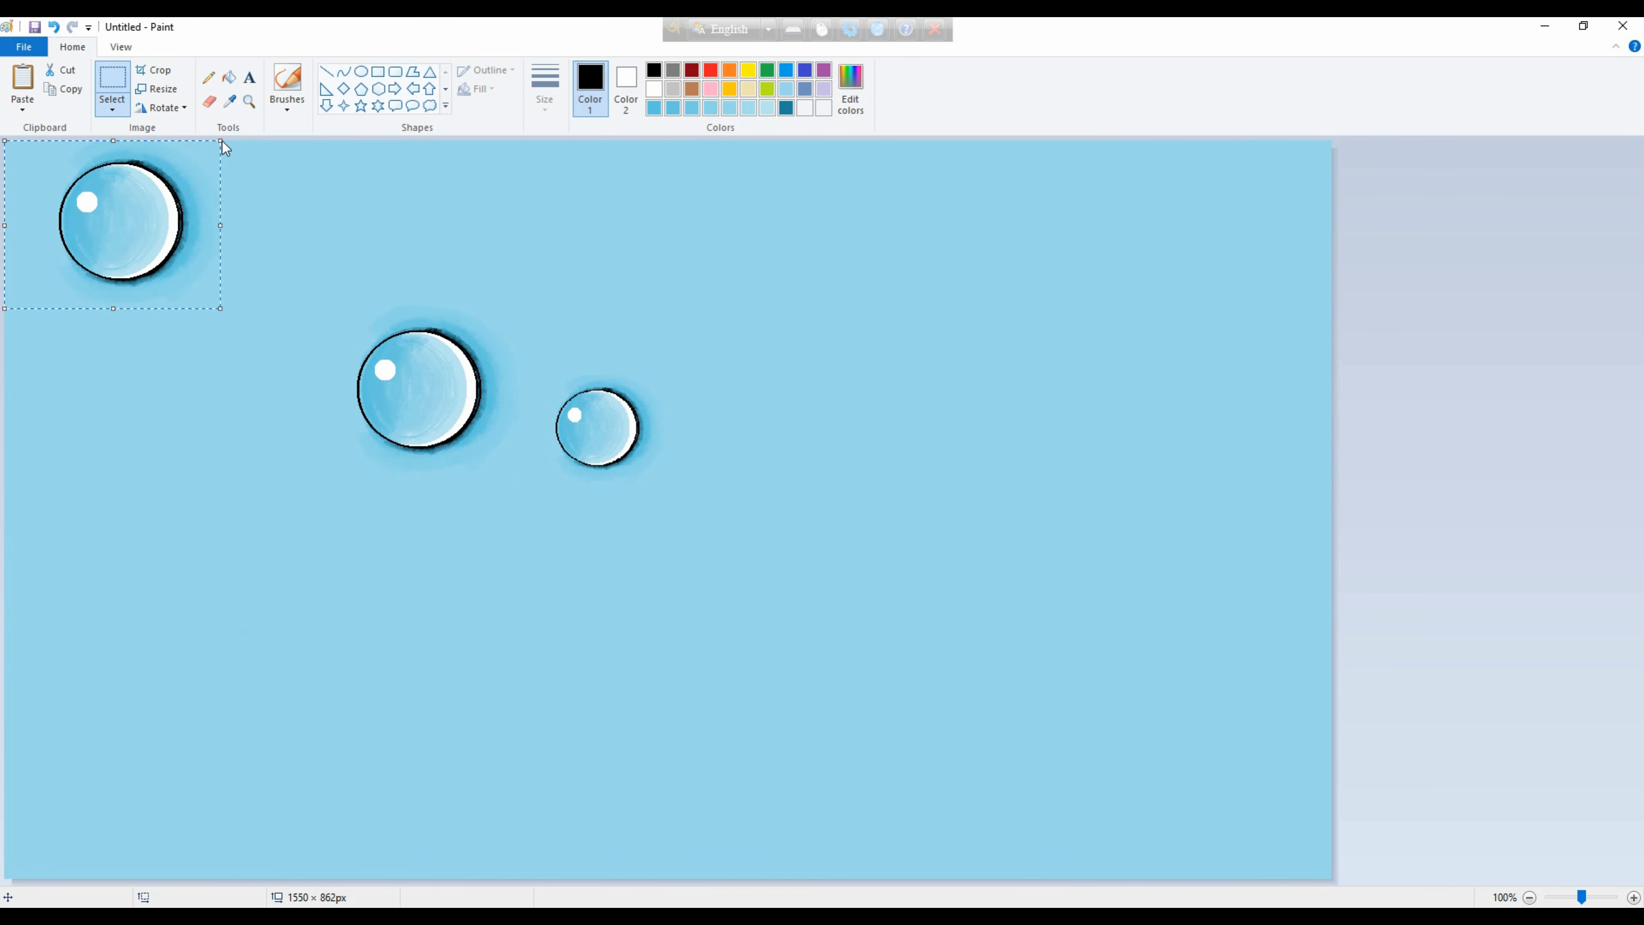
{"action": "left_click_drag", "start_coordinate": [221, 309], "coordinate": [558, 561]}
Paste a third copy, make it slightly smaller than the original, and place it above the first copy.
{"action": "right_click", "coordinate": [80, 244]}
{"action": "left_click", "coordinate": [123, 293]}
{"action": "left_click_drag", "start_coordinate": [123, 242], "coordinate": [609, 277]}
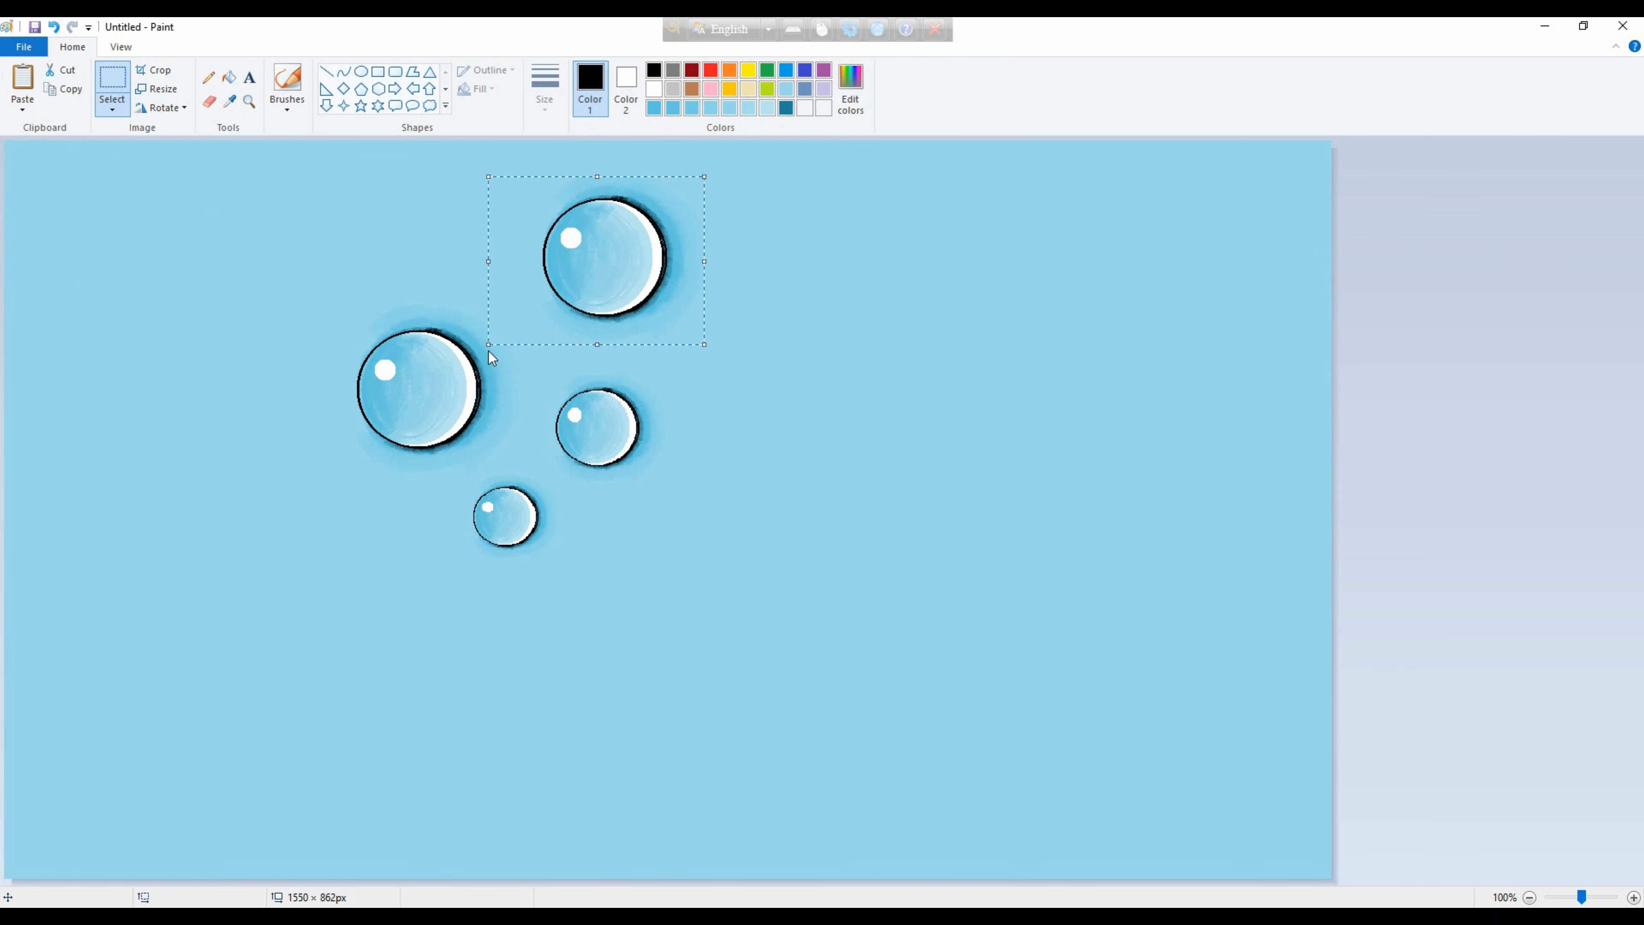
{"action": "left_click_drag", "start_coordinate": [490, 345], "coordinate": [518, 327]}
{"action": "left_click_drag", "start_coordinate": [628, 272], "coordinate": [629, 313]}
{"action": "left_click", "coordinate": [198, 329]}
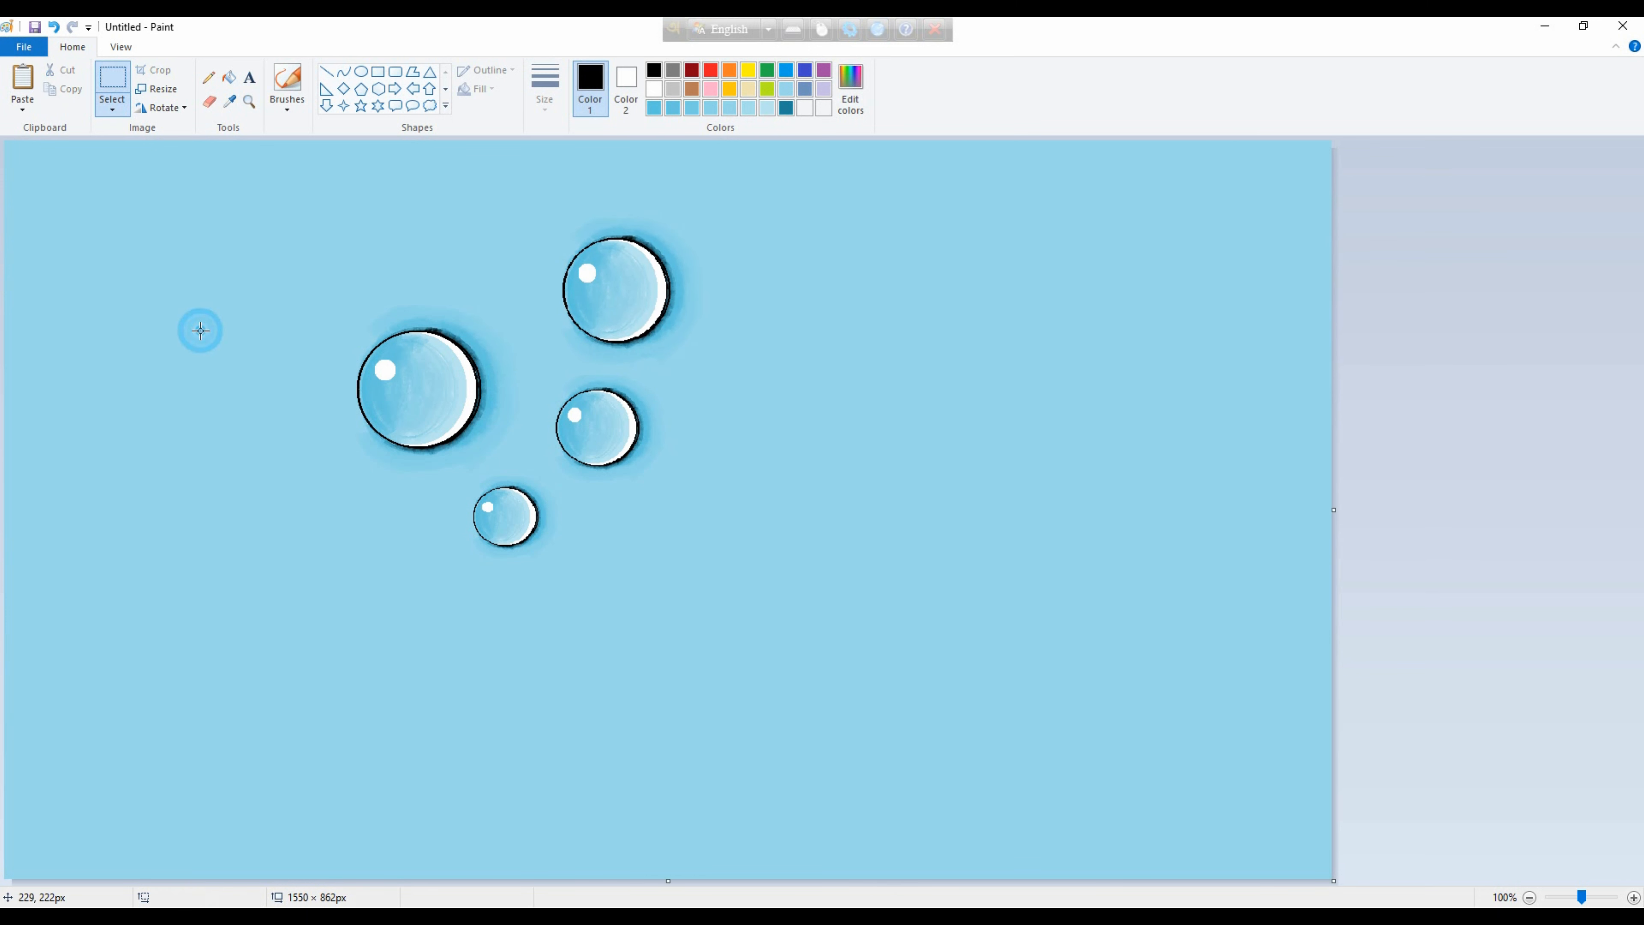
Paste a copy reduced to about 81 × 75 px and place it below the first copy, right of the smallest drop.
{"action": "right_click", "coordinate": [80, 233]}
{"action": "left_click", "coordinate": [129, 282]}
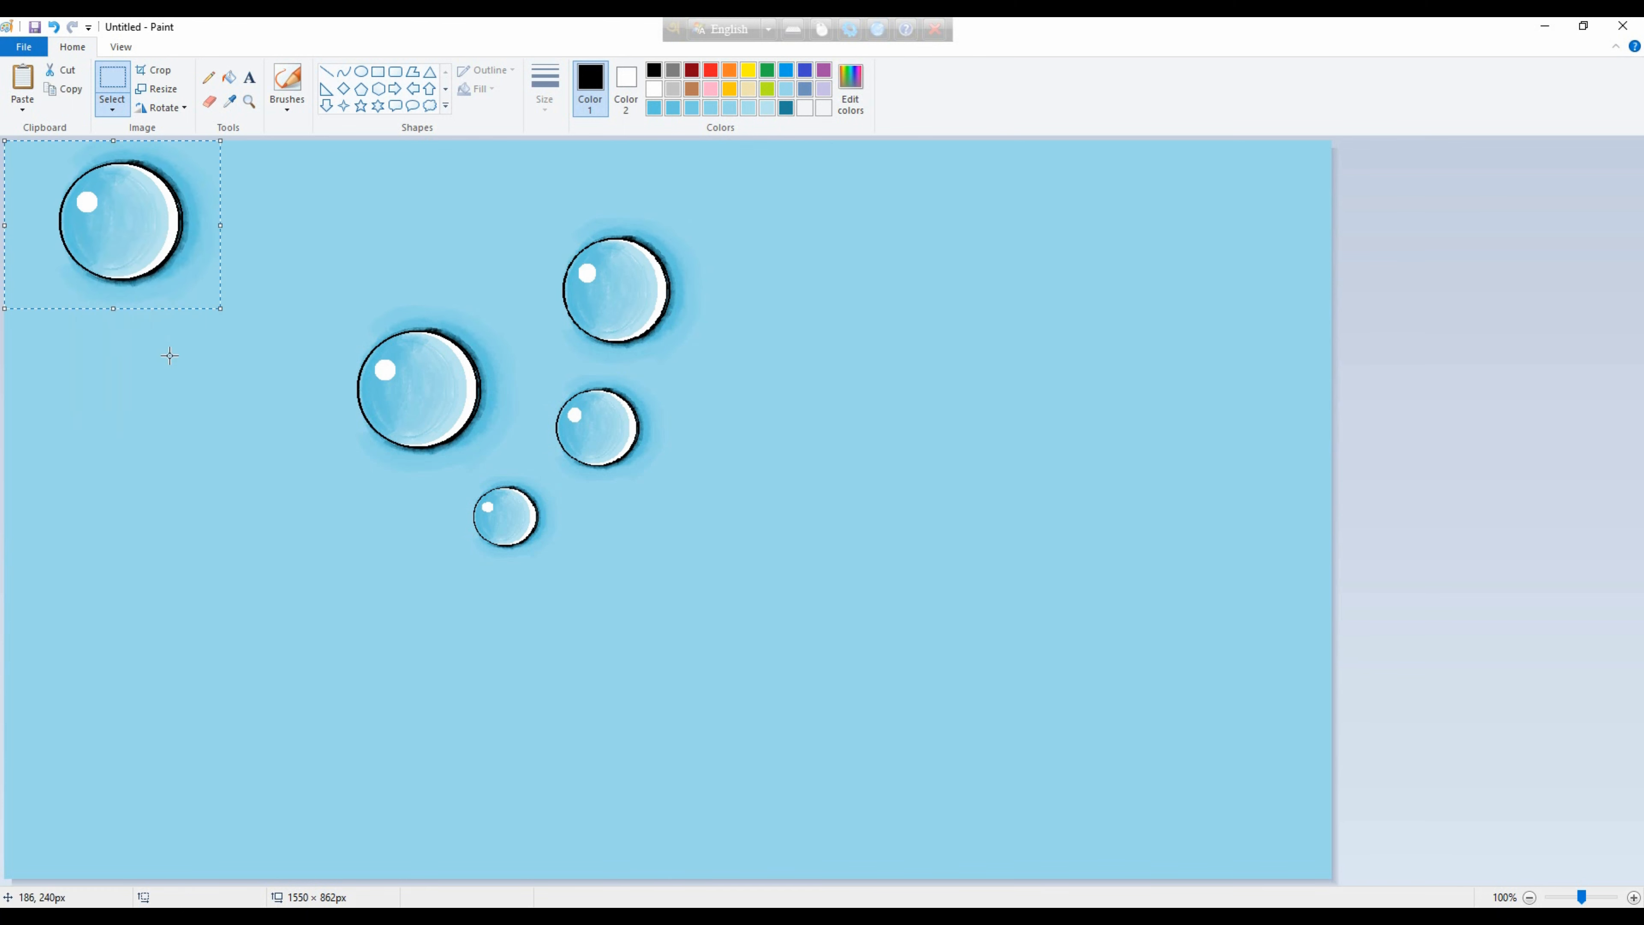
{"action": "left_click_drag", "start_coordinate": [222, 310], "coordinate": [627, 531]}
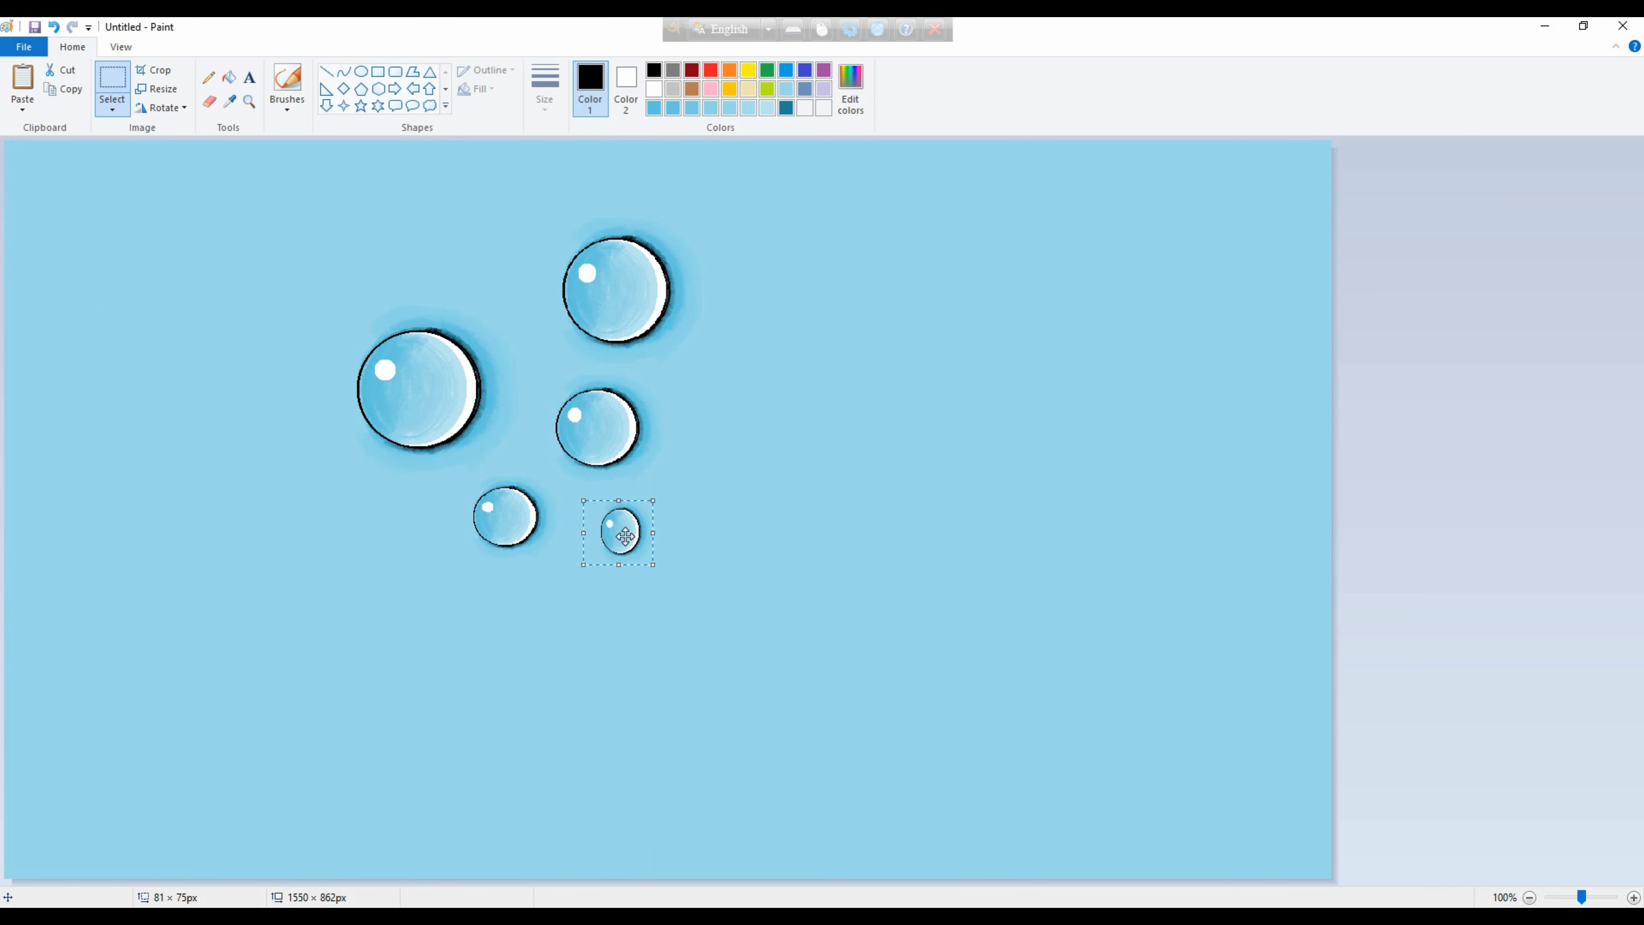
{"action": "left_click", "coordinate": [151, 434]}
Paste the drop again, shrink it to about 47 × 50 px, and place four such tiny drops around the cluster.
{"action": "right_click", "coordinate": [99, 253]}
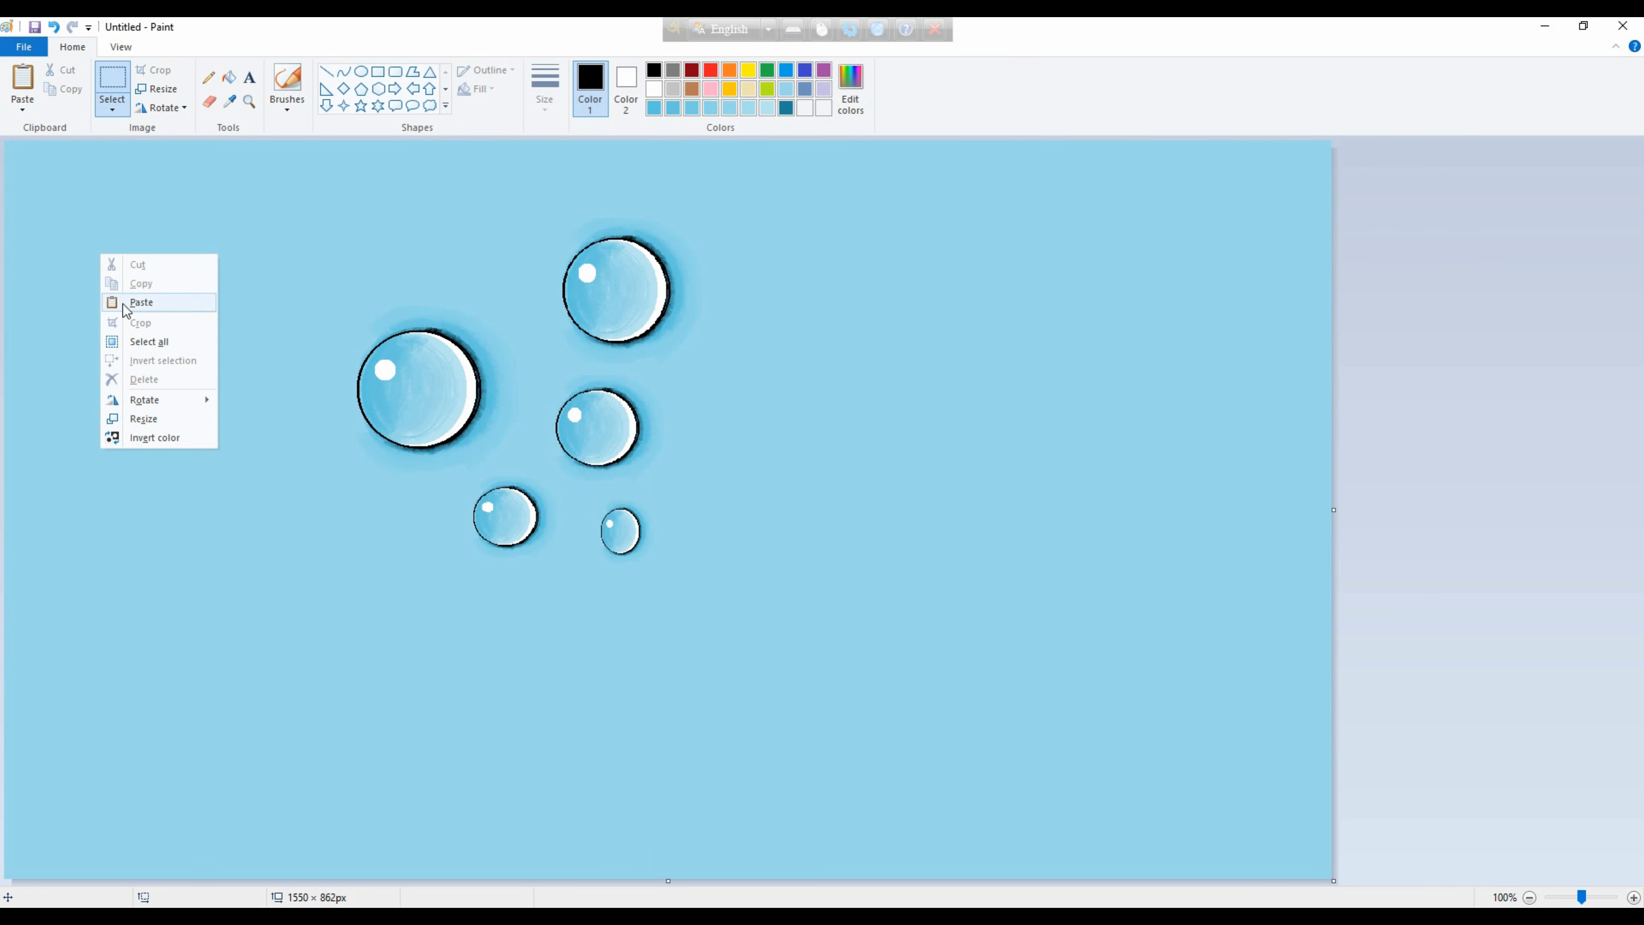
{"action": "left_click", "coordinate": [130, 304]}
{"action": "left_click_drag", "start_coordinate": [223, 311], "coordinate": [421, 511]}
{"action": "left_click_drag", "start_coordinate": [421, 511], "coordinate": [673, 386]}
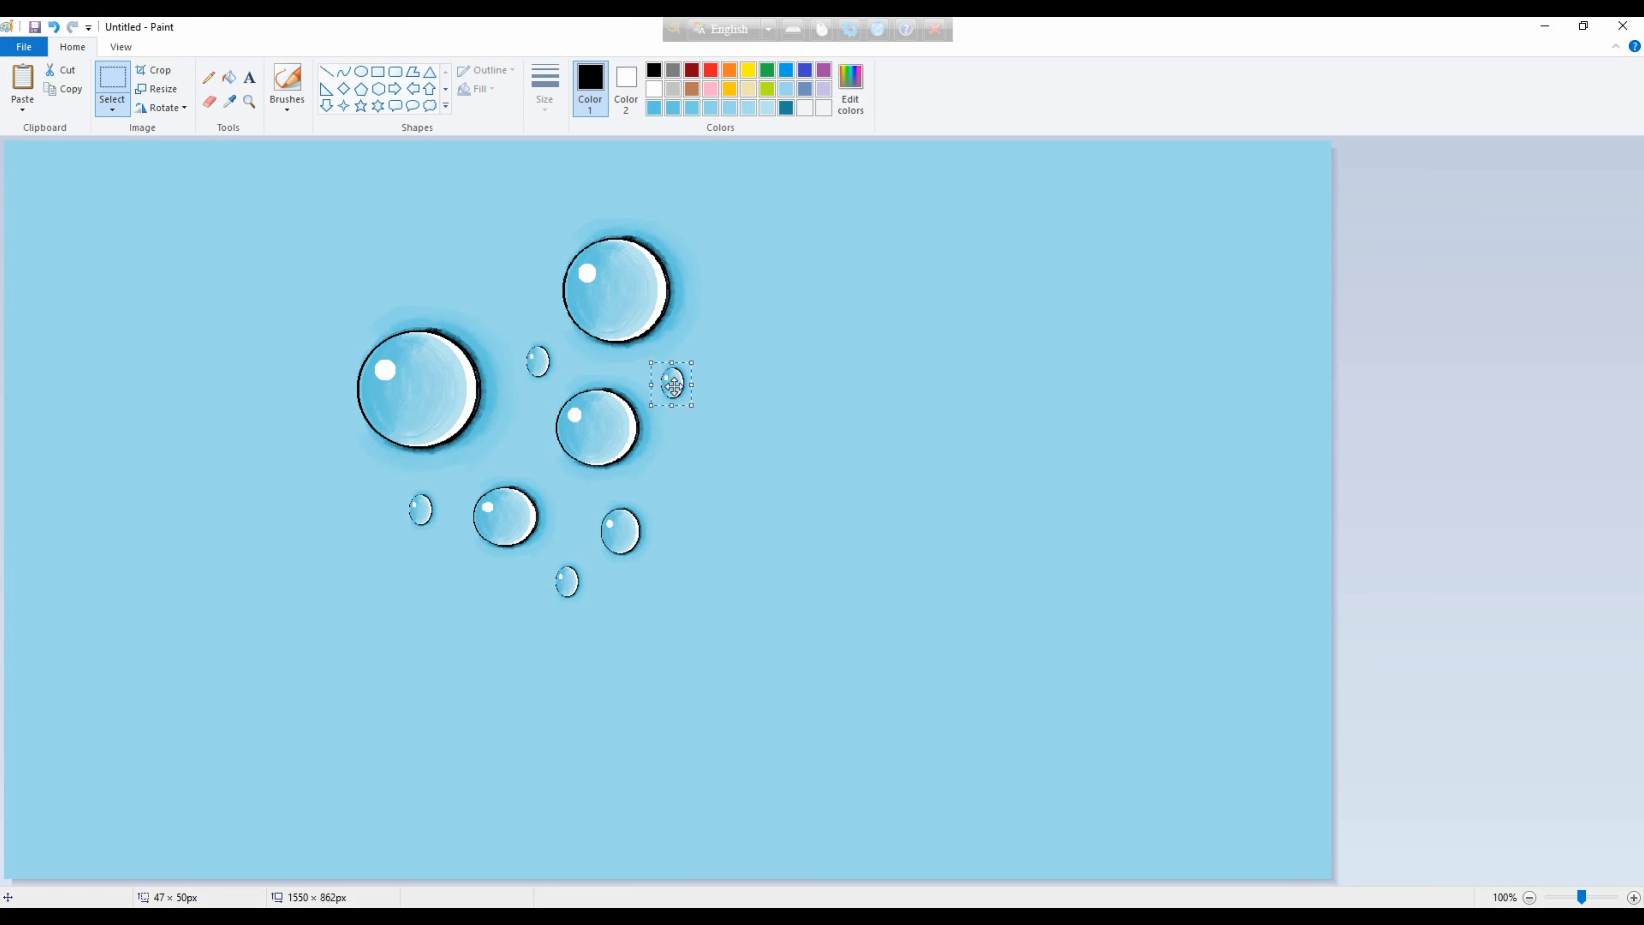
Paste one more copy, flatten it into a wide oval of about 261 × 148 px, and place it right of the cluster.
{"action": "right_click", "coordinate": [150, 281]}
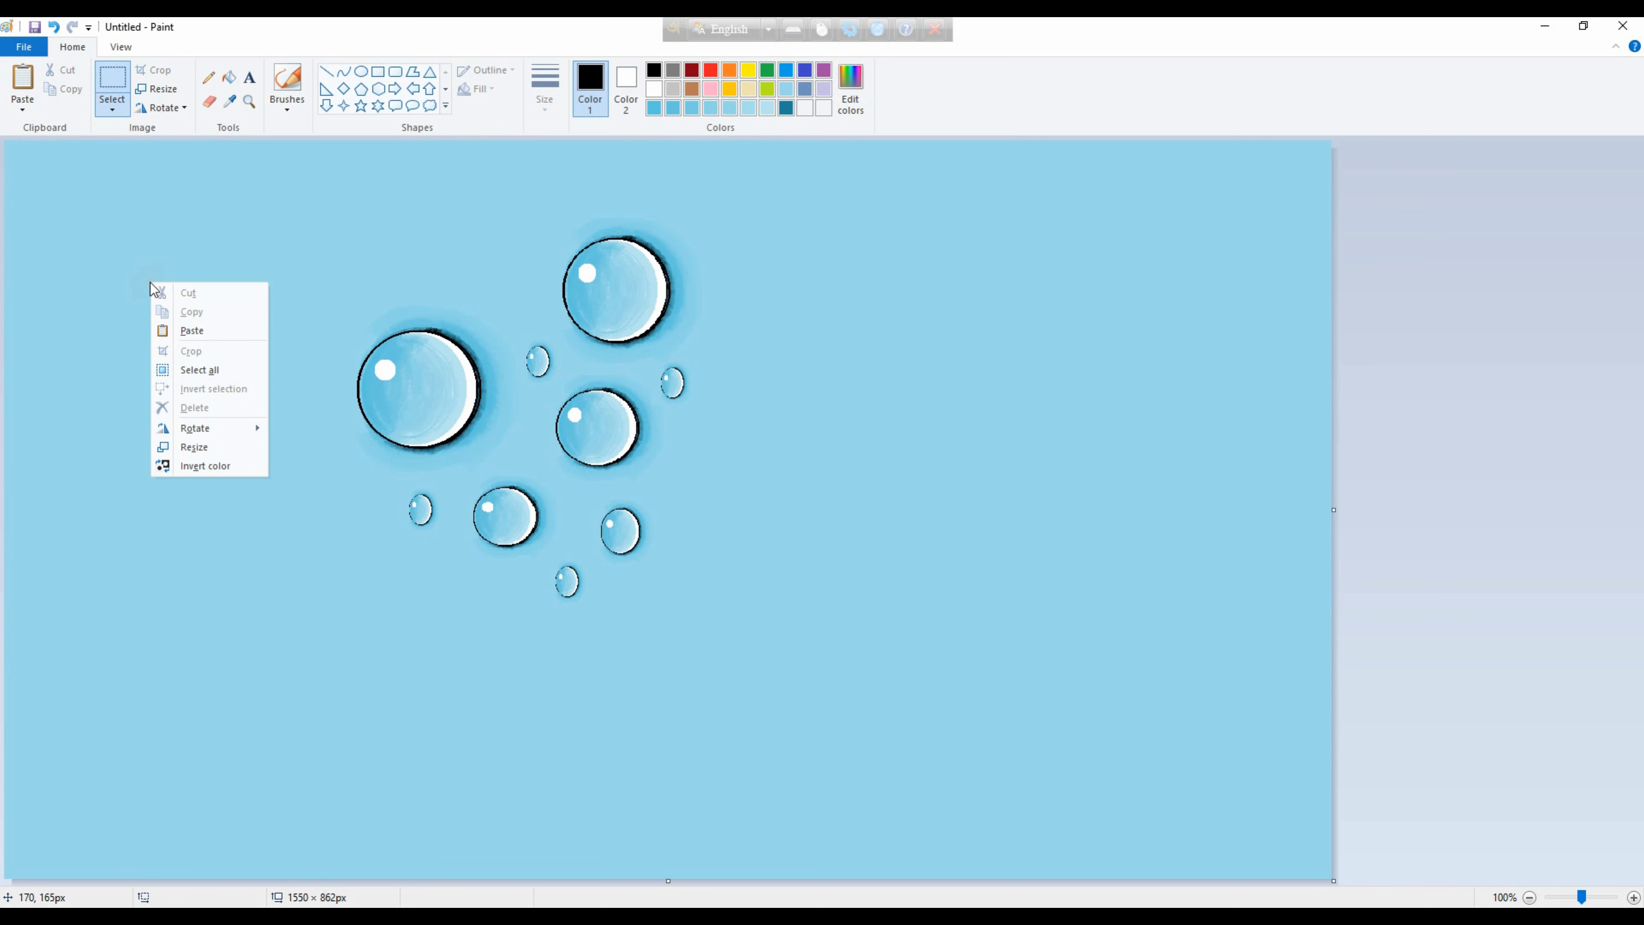
{"action": "left_click", "coordinate": [165, 329]}
{"action": "left_click_drag", "start_coordinate": [134, 281], "coordinate": [402, 705]}
{"action": "left_click_drag", "start_coordinate": [502, 770], "coordinate": [506, 726]}
{"action": "left_click_drag", "start_coordinate": [397, 674], "coordinate": [771, 521]}
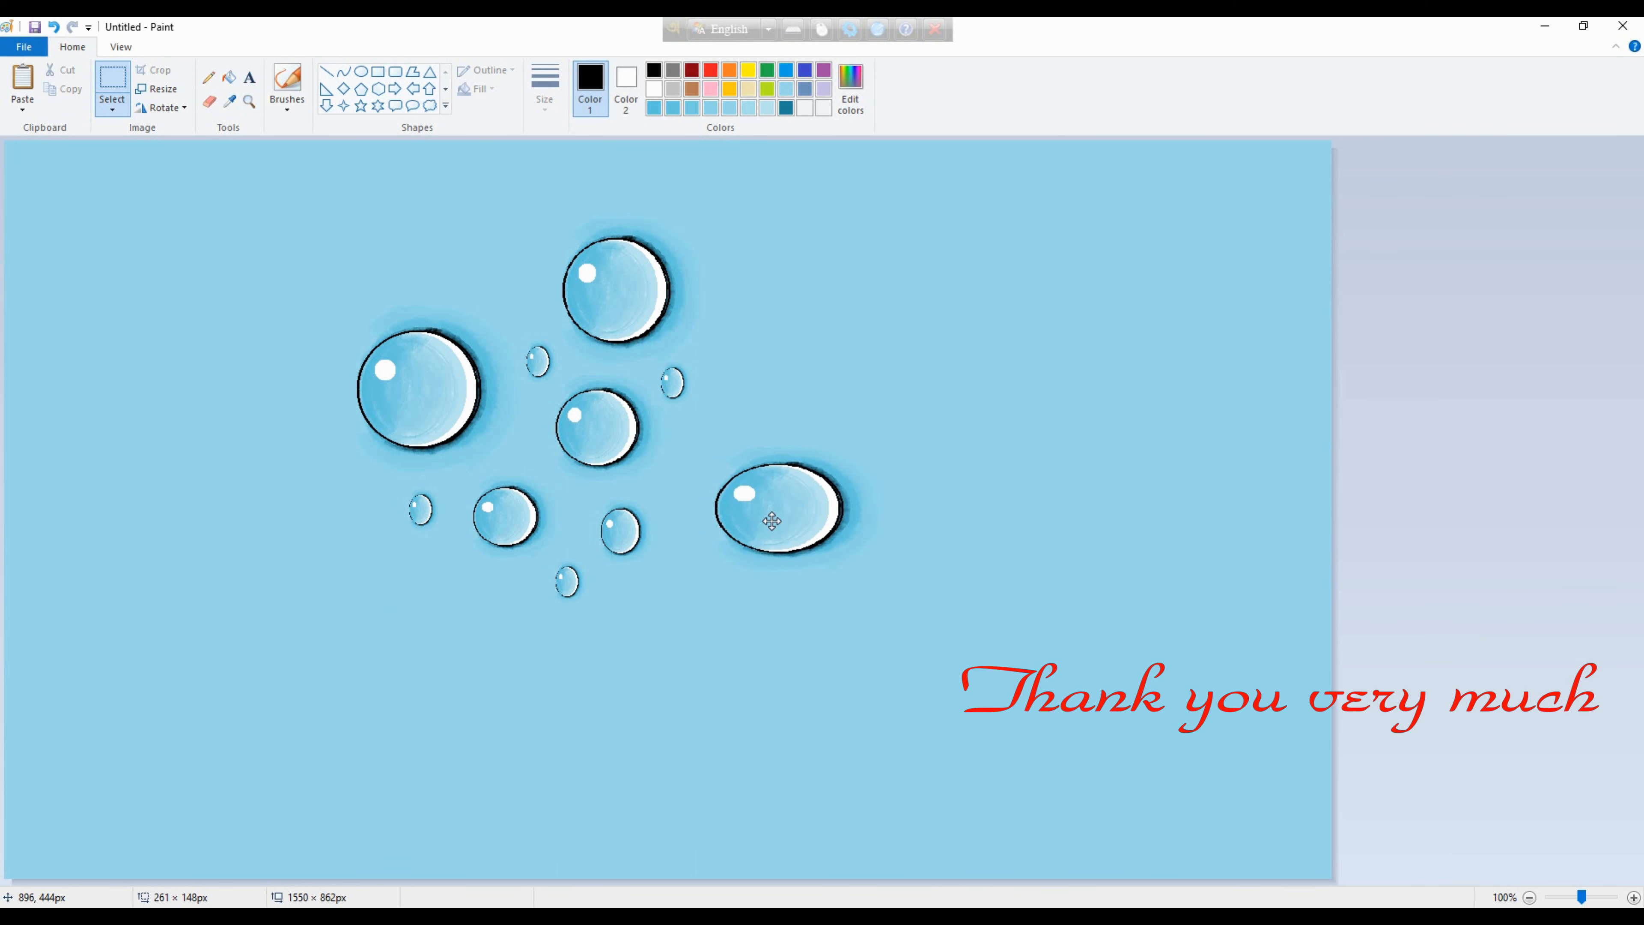
{"action": "left_click", "coordinate": [1064, 469]}
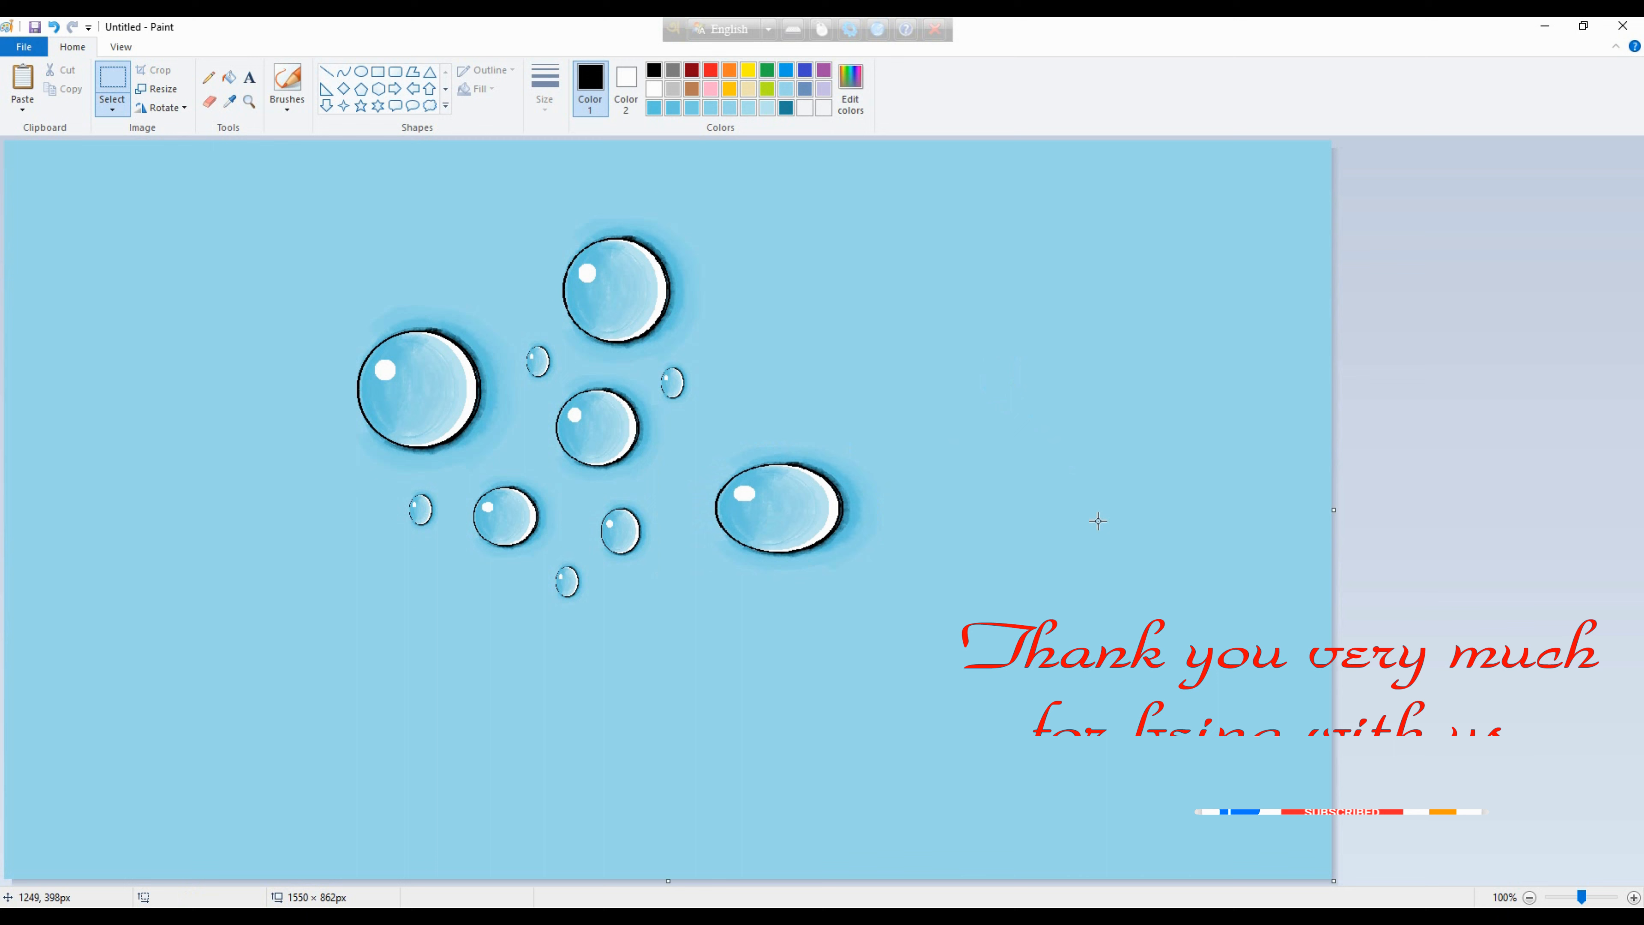